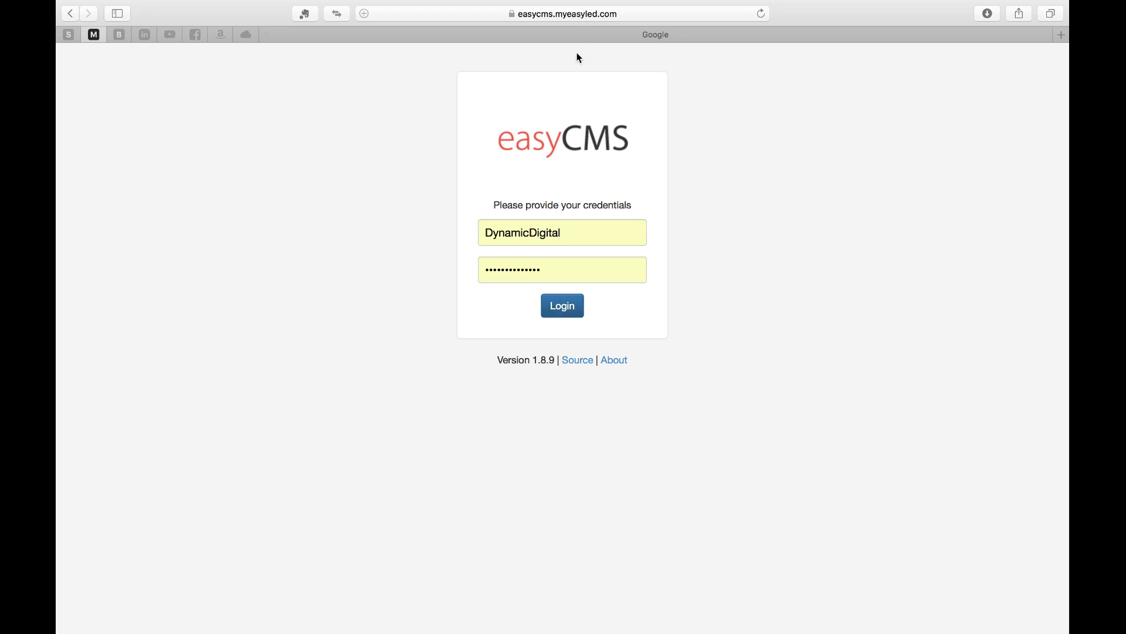
Log in with the prefilled credentials and clear the name filter on the Layouts page
left_click(568, 320)
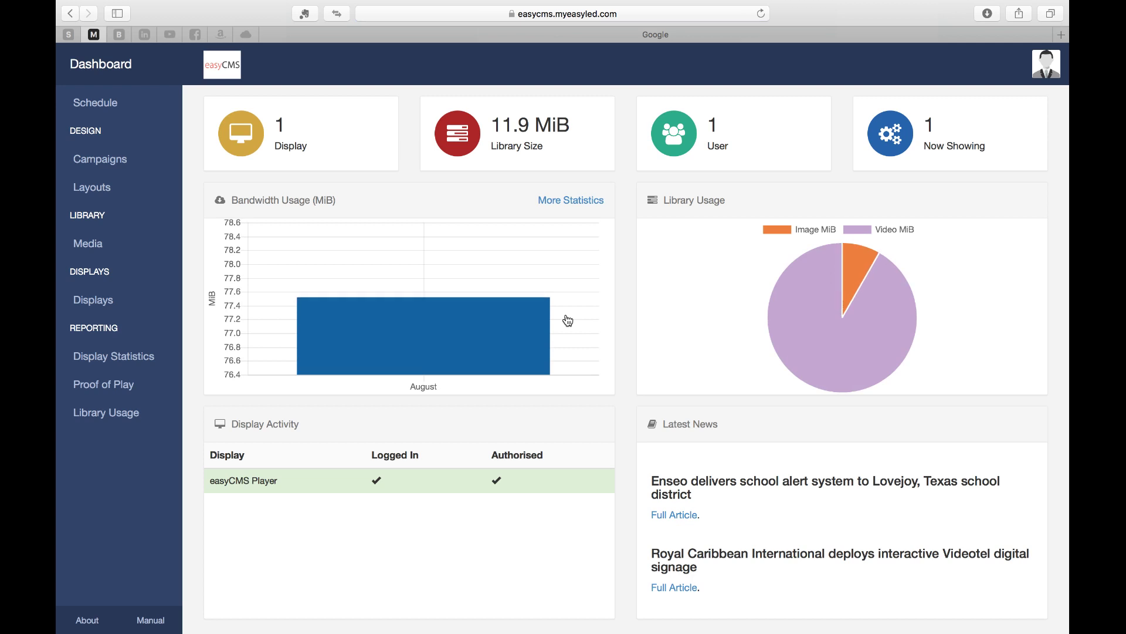
left_click(94, 197)
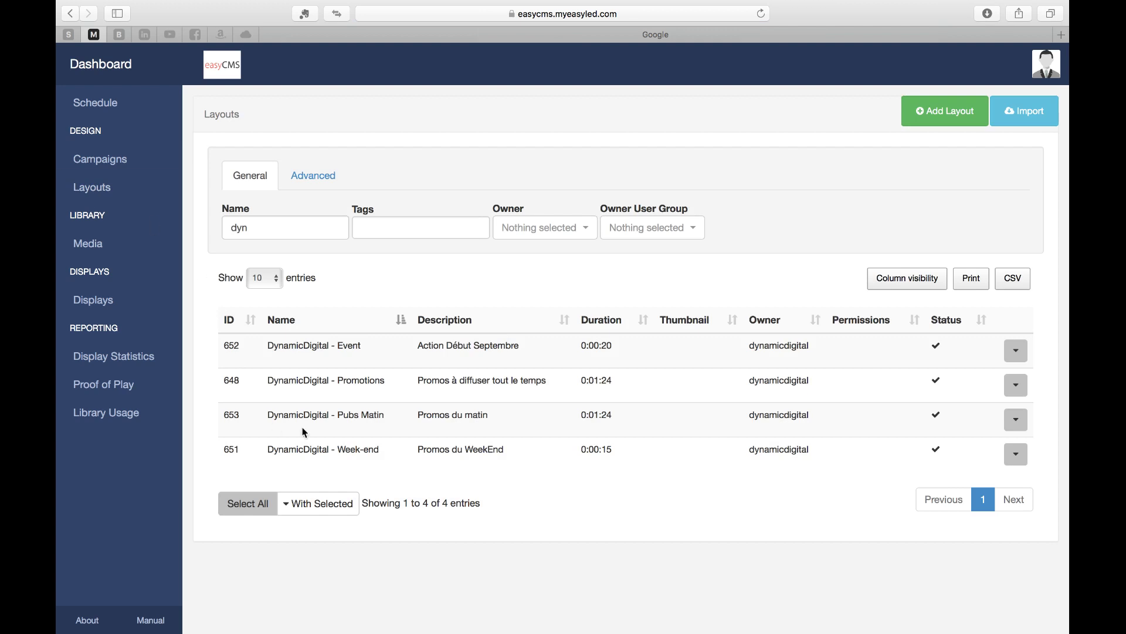
double_click(274, 221)
key("BackSpace")
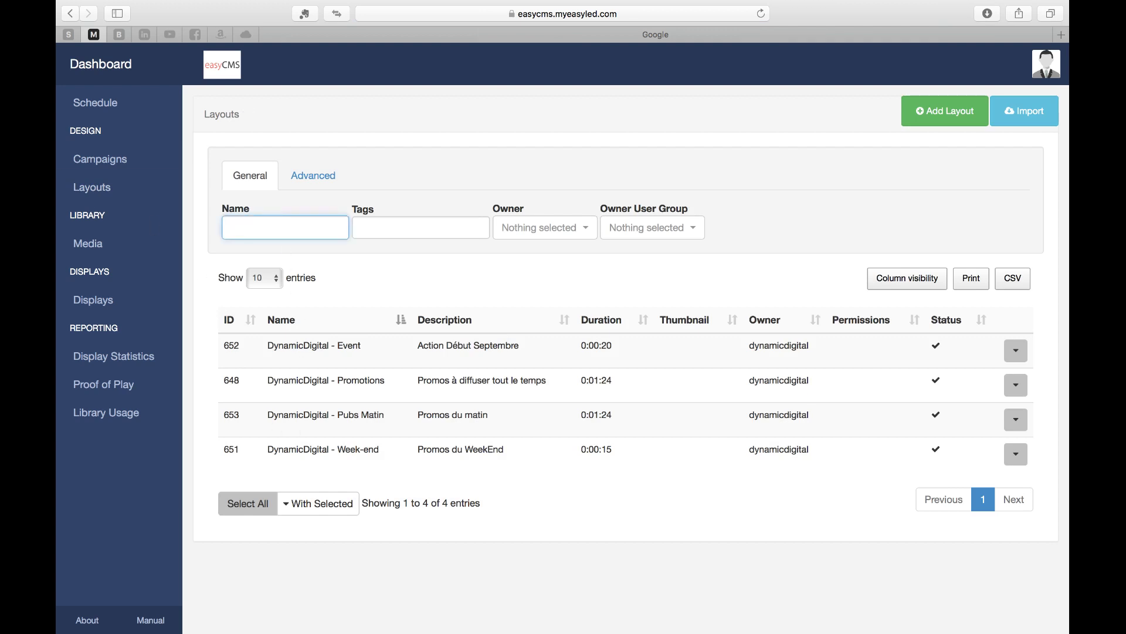
left_click(608, 553)
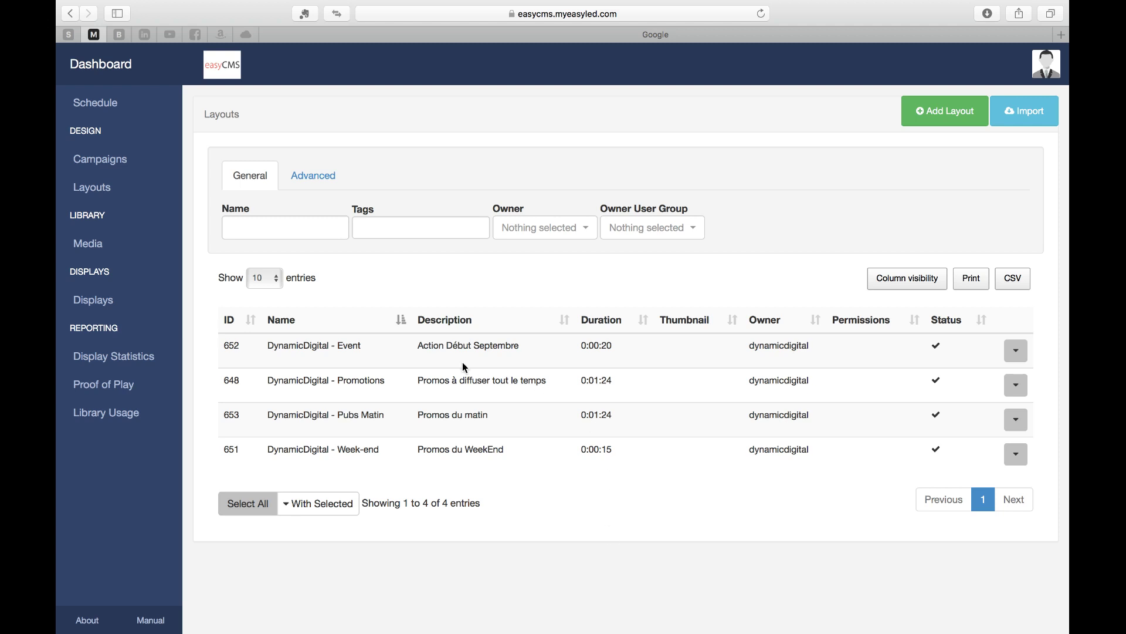
Review the names and descriptions of the DynamicDigital Event, Promotions, Pubs Matin and Week-end layouts
left_click(325, 348)
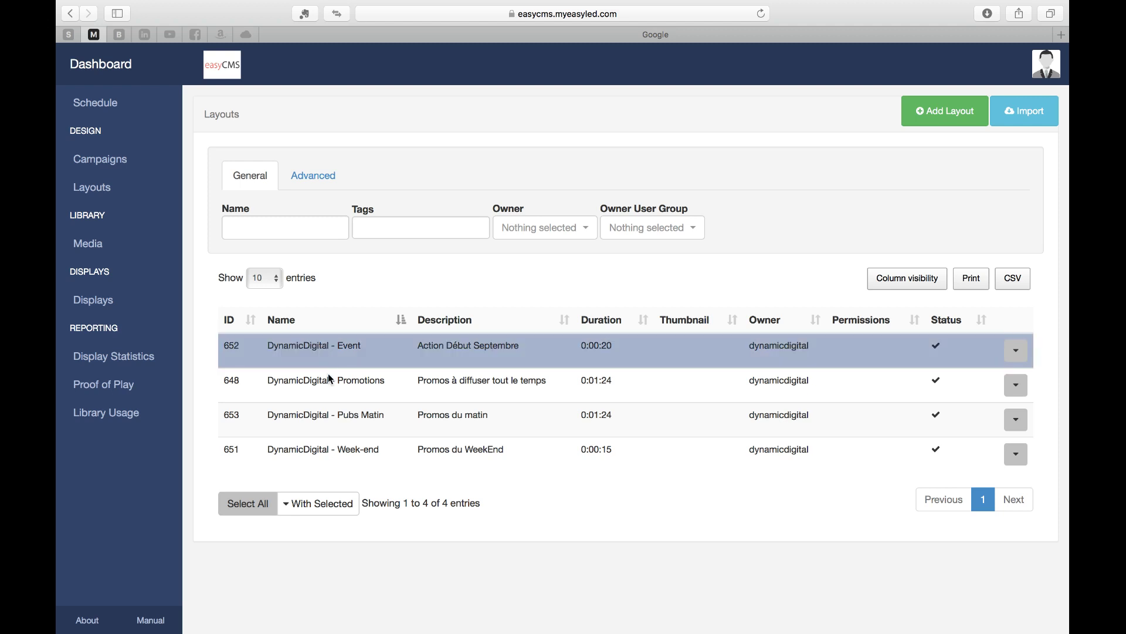
left_click(331, 380)
double_click(337, 414)
left_click(340, 379)
left_click(329, 346)
left_click_drag(414, 355, 507, 346)
left_click(510, 346)
left_click(517, 346)
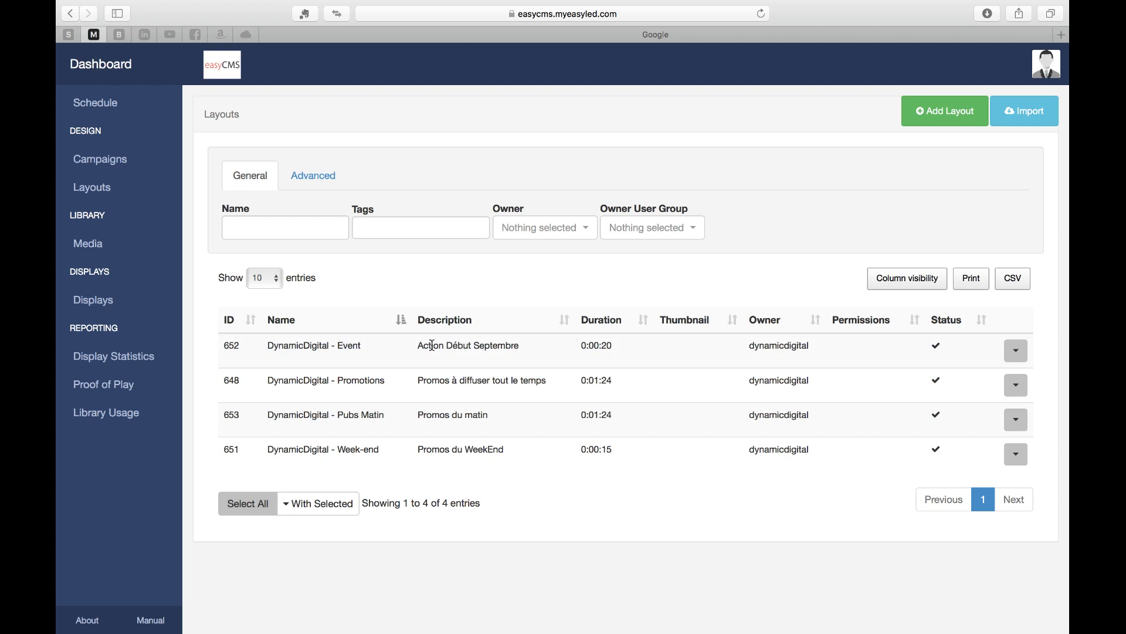
left_click_drag(418, 347, 520, 345)
left_click(518, 346)
double_click(431, 380)
left_click(471, 416)
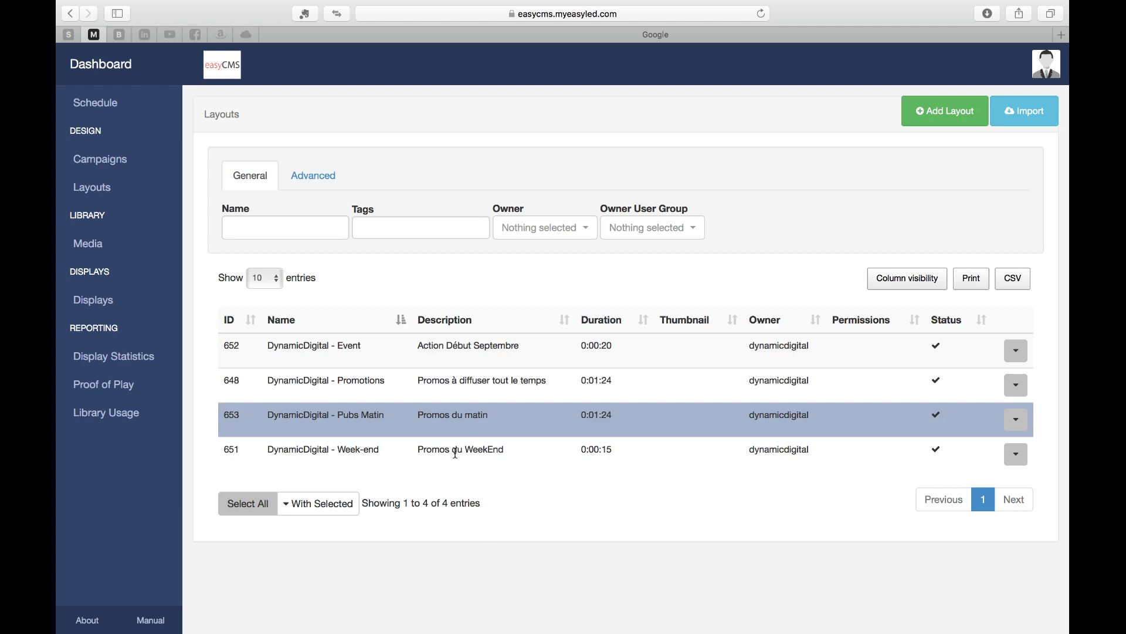
left_click(438, 431)
double_click(431, 449)
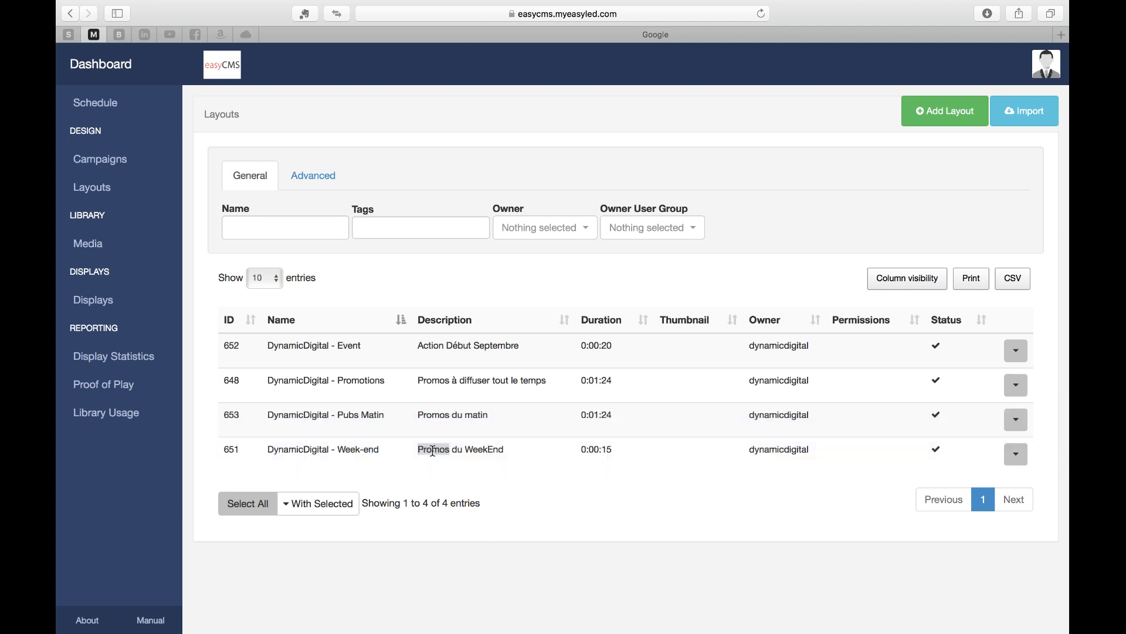
left_click(542, 503)
Open the schedule calendar and show the events of the easyCMS Player display
left_click(96, 110)
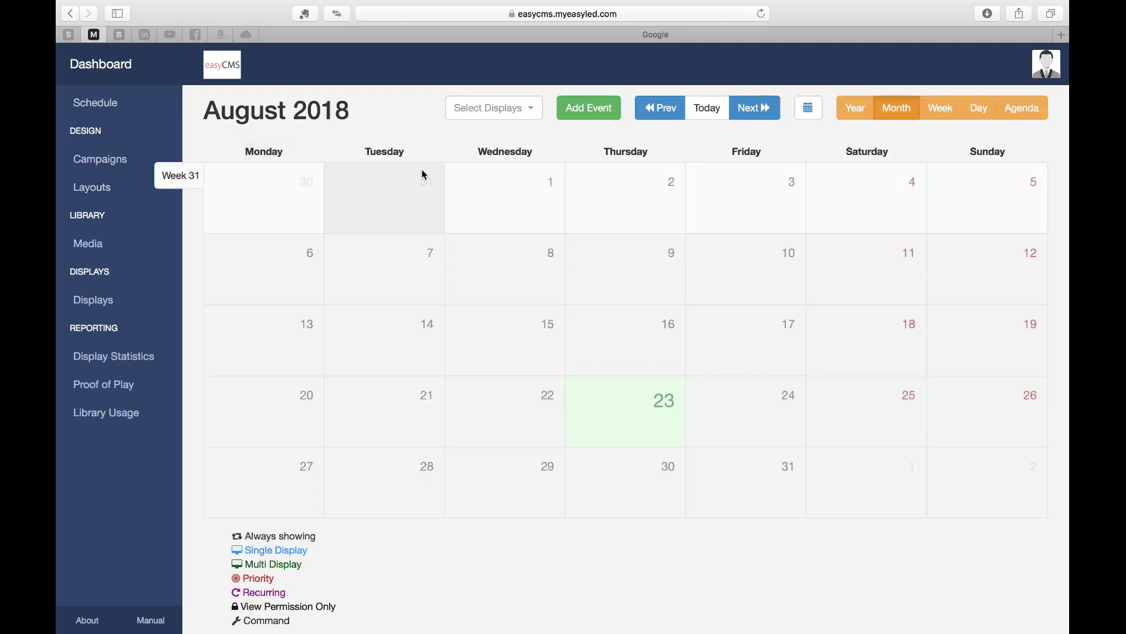
left_click(468, 116)
left_click(490, 214)
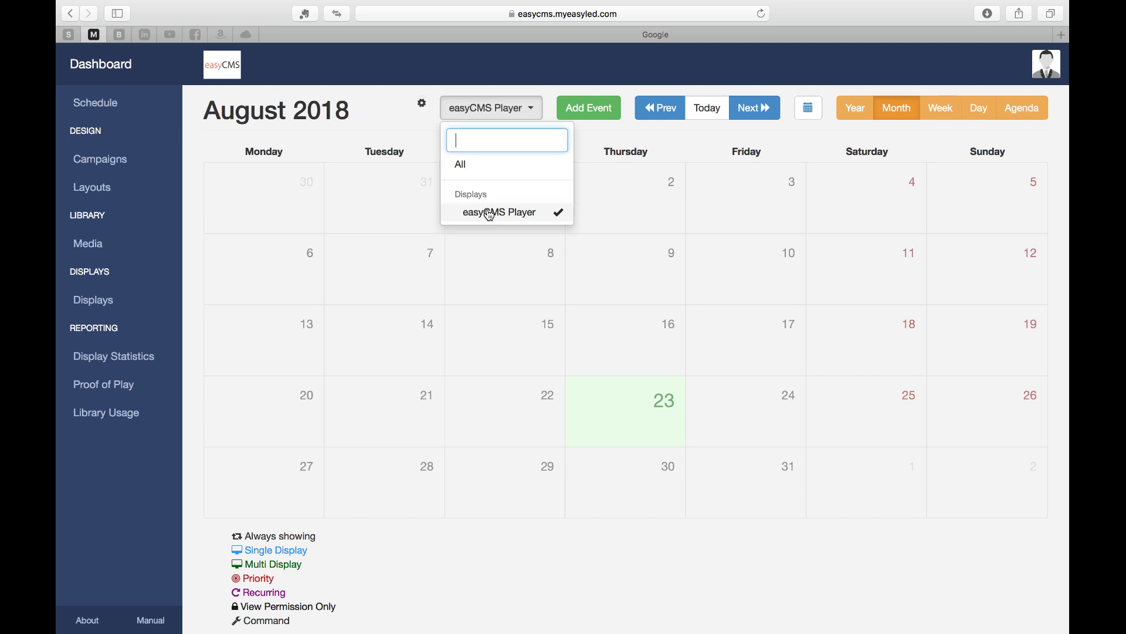
left_click(383, 118)
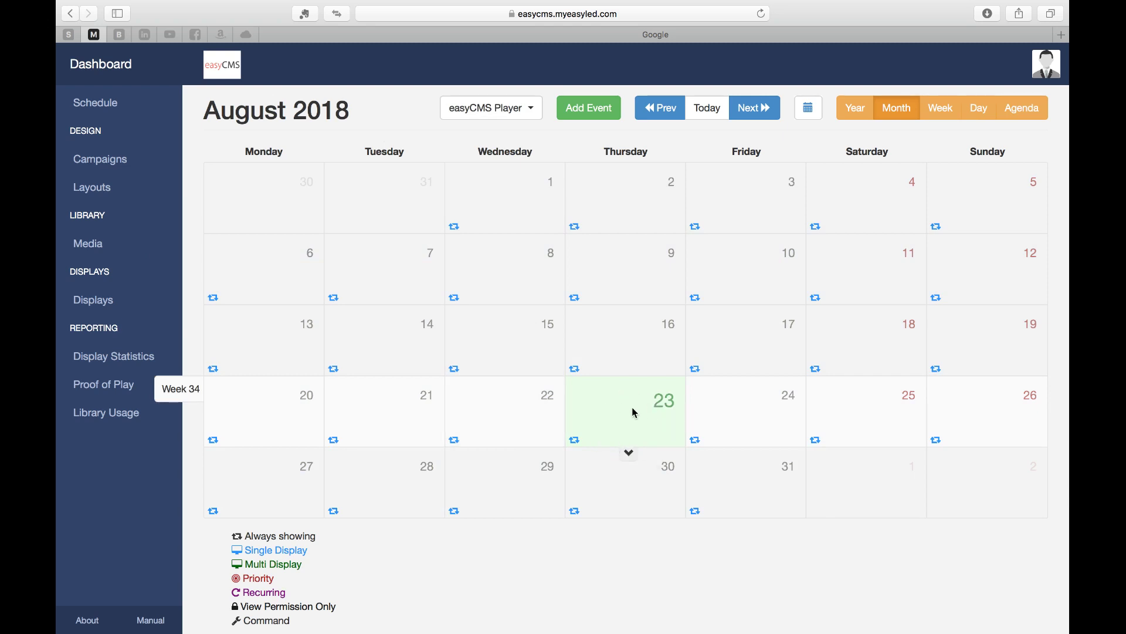
Edit the always-showing event on August 23 and set its layout to DynamicDigital - Promotions
mouse_move(577, 450)
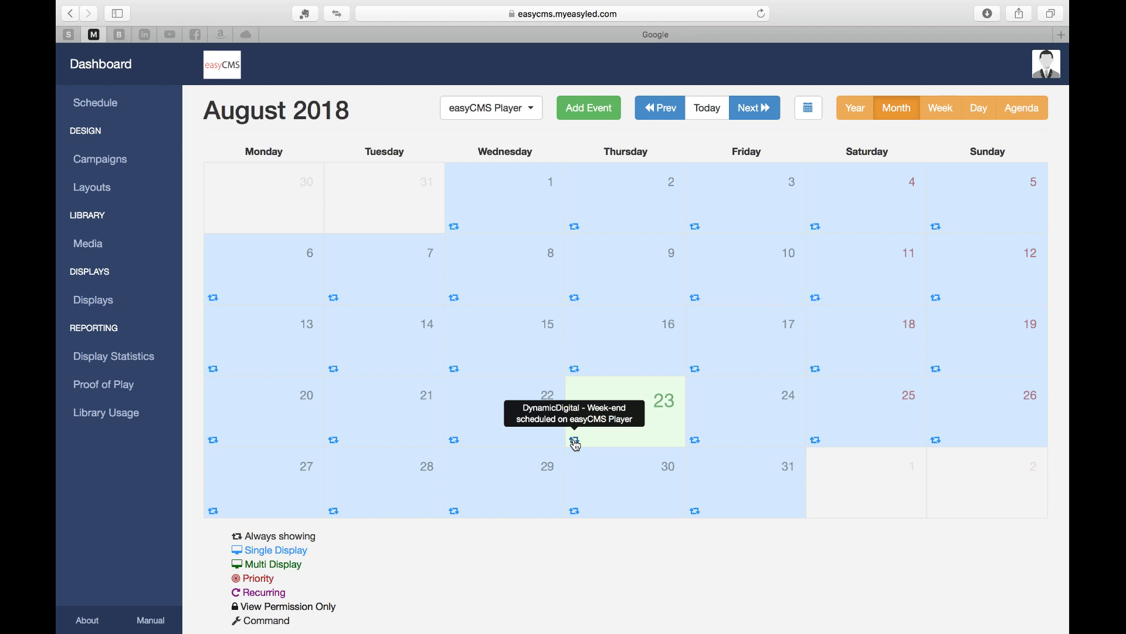
left_click(576, 442)
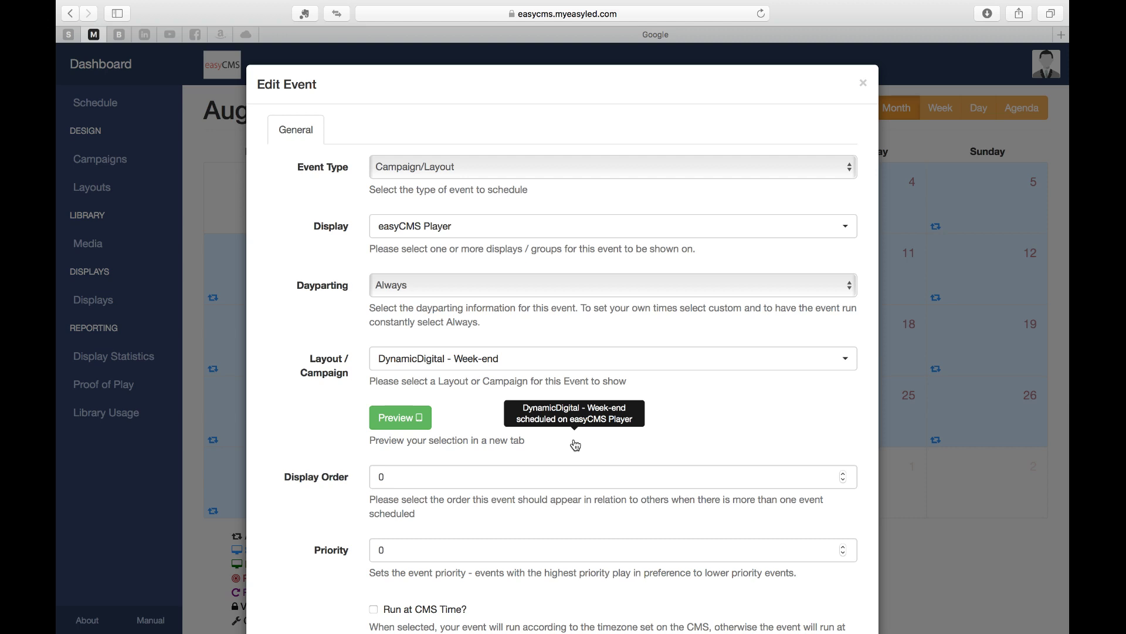
left_click(439, 358)
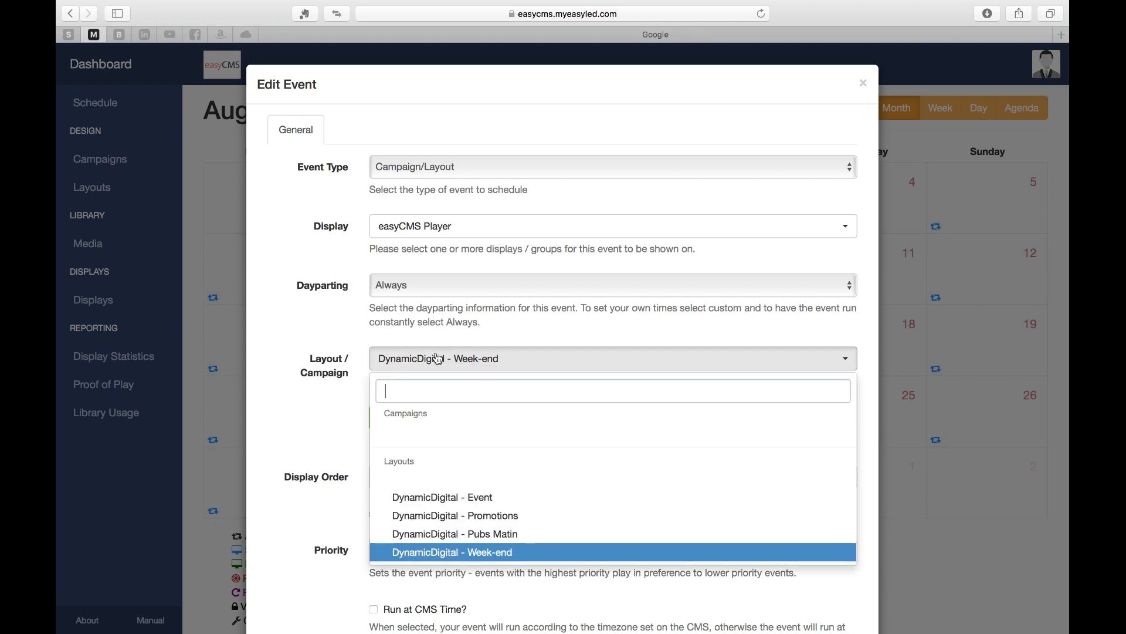
left_click(468, 524)
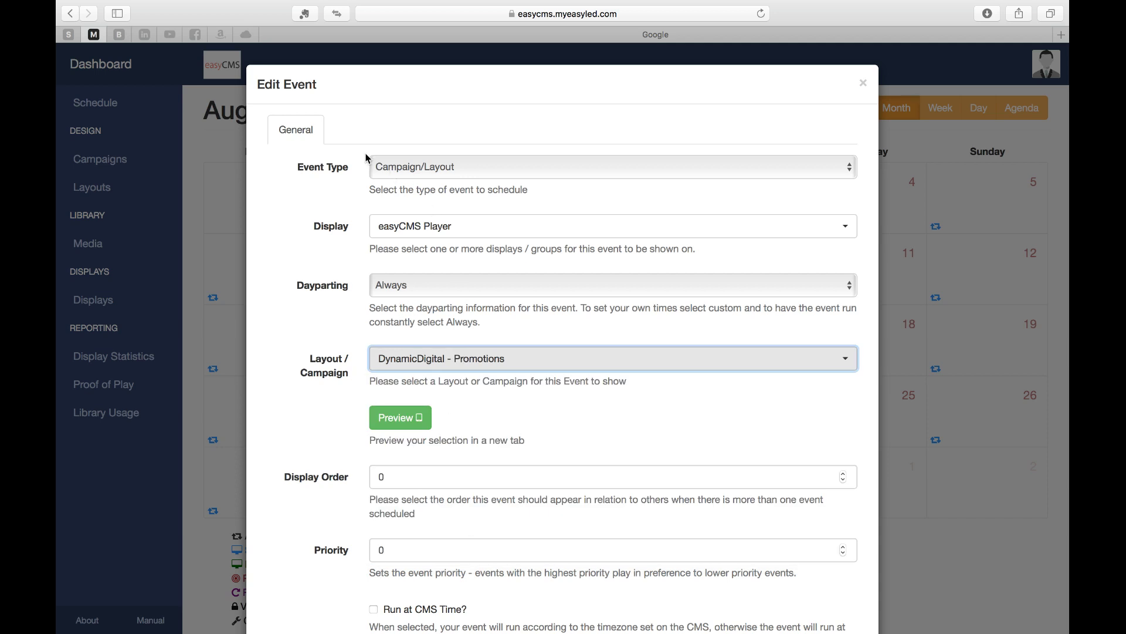
Review the available event types and displays for the event being edited
scroll(327, 522, "down", 1)
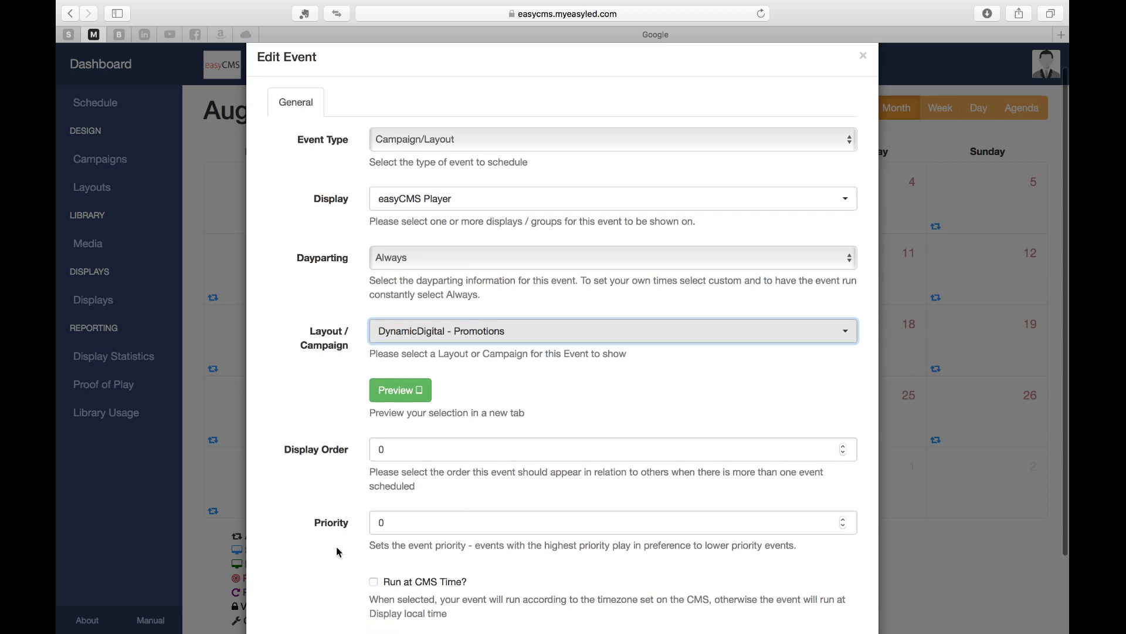
scroll(340, 554, "up", 1)
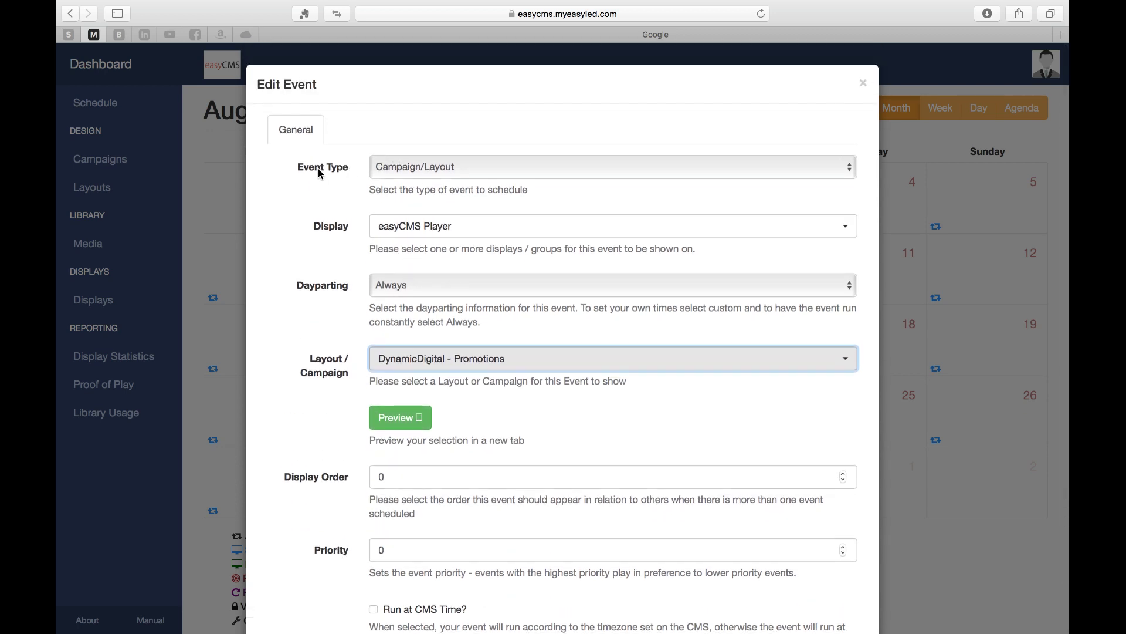
left_click(426, 176)
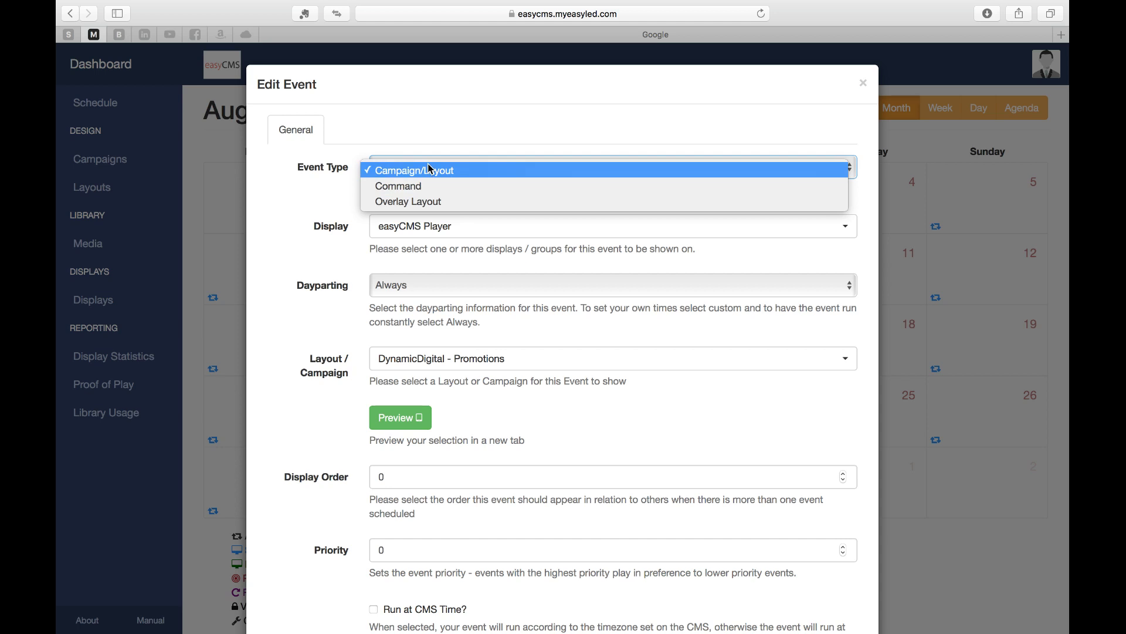
left_click(431, 170)
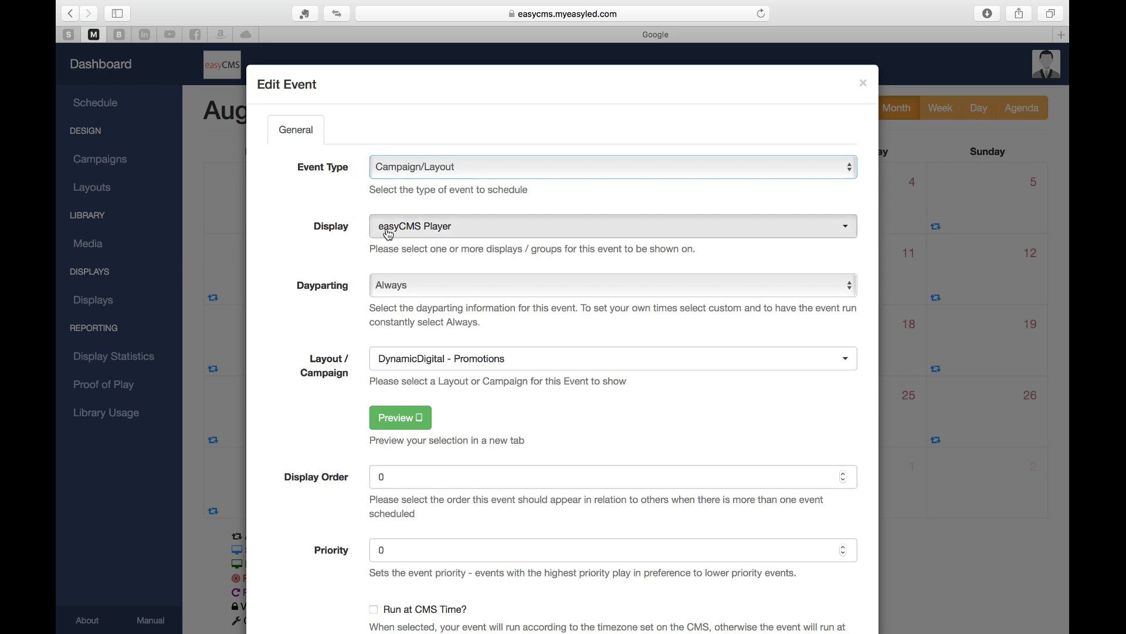
left_click(389, 235)
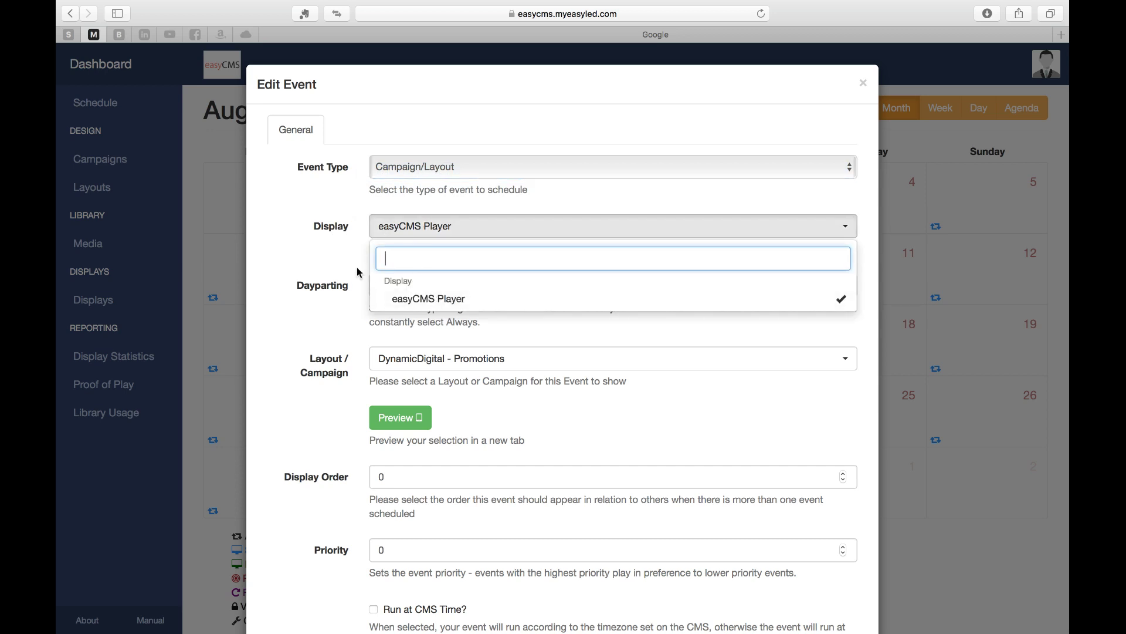
left_click(339, 266)
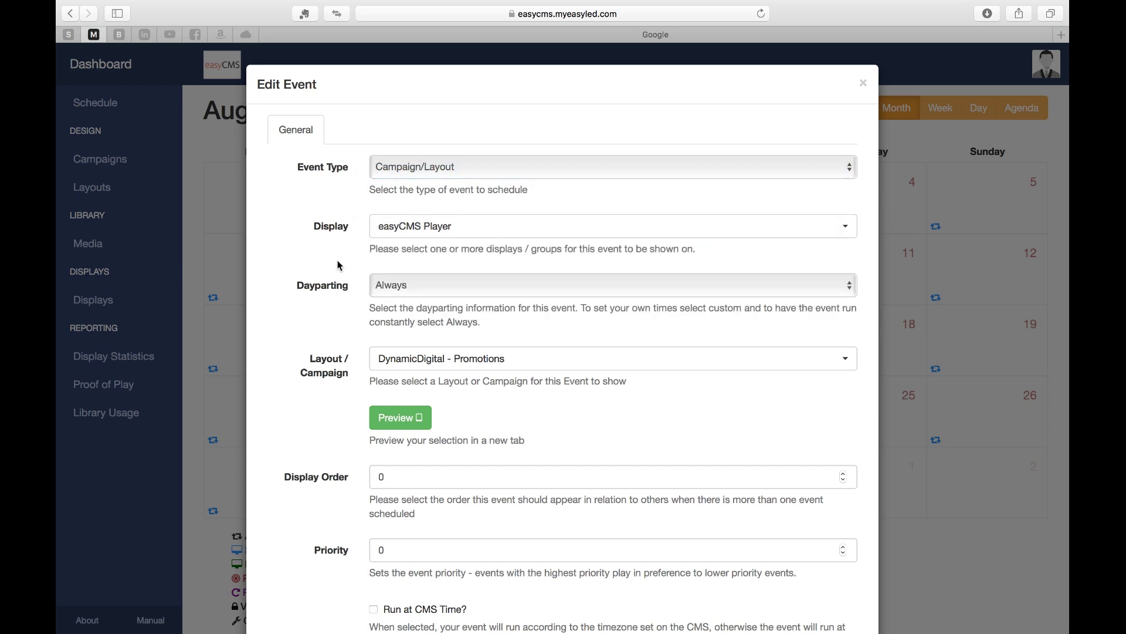
Switch the event's dayparting to Custom to view the start and end time fields, and set it back to Always
left_click(385, 288)
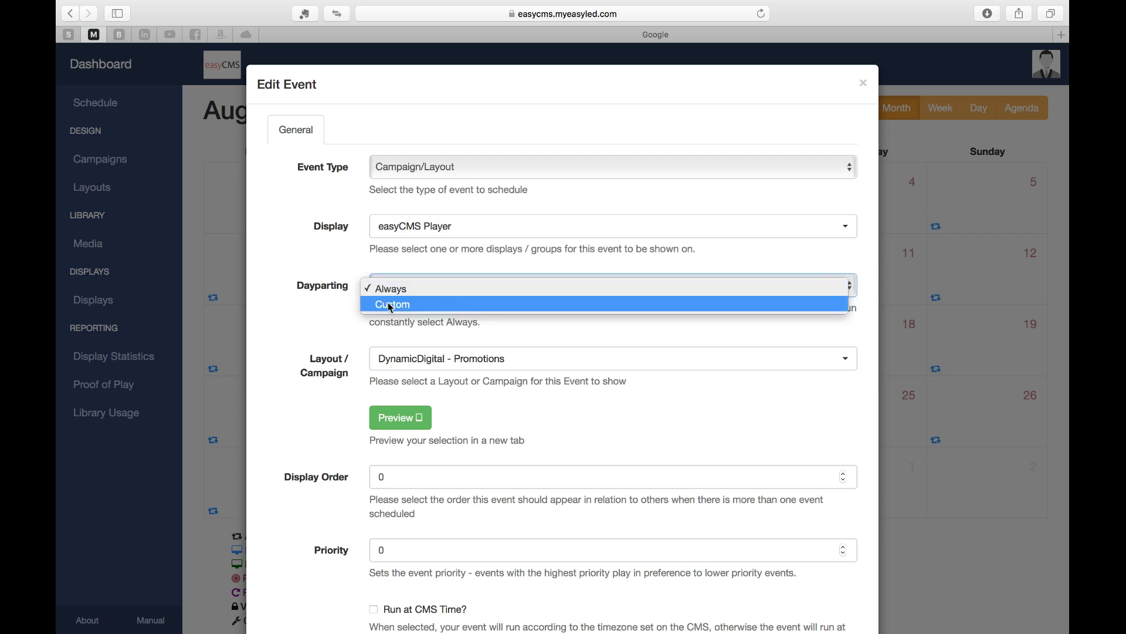
left_click(392, 304)
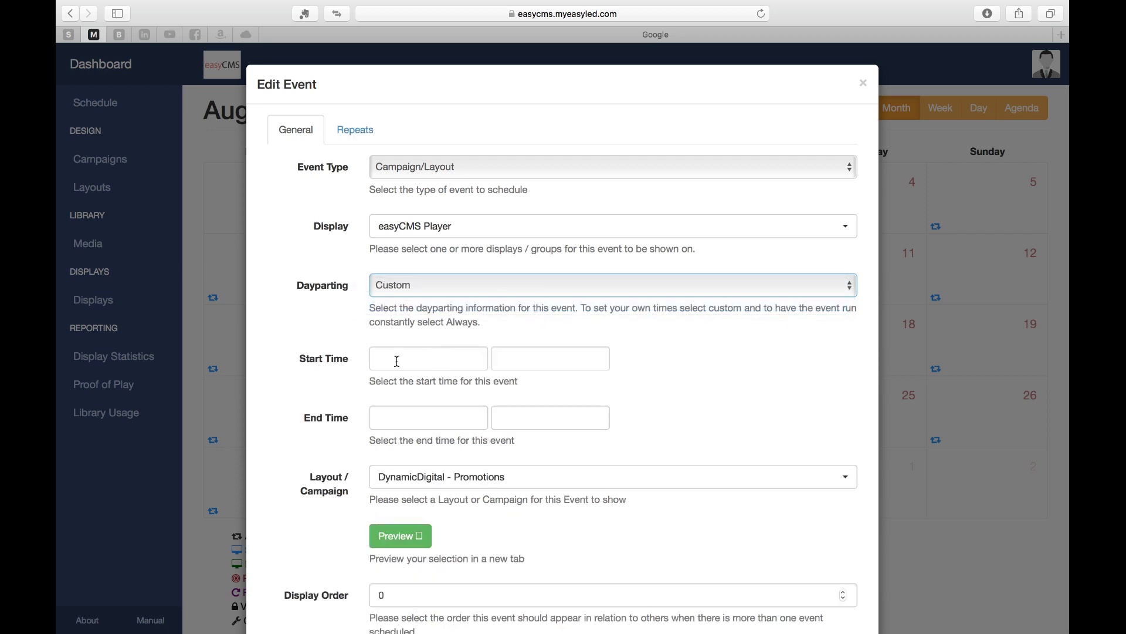
left_click(463, 362)
left_click(540, 389)
scroll(611, 387, "down", 2)
scroll(541, 390, "up", 1)
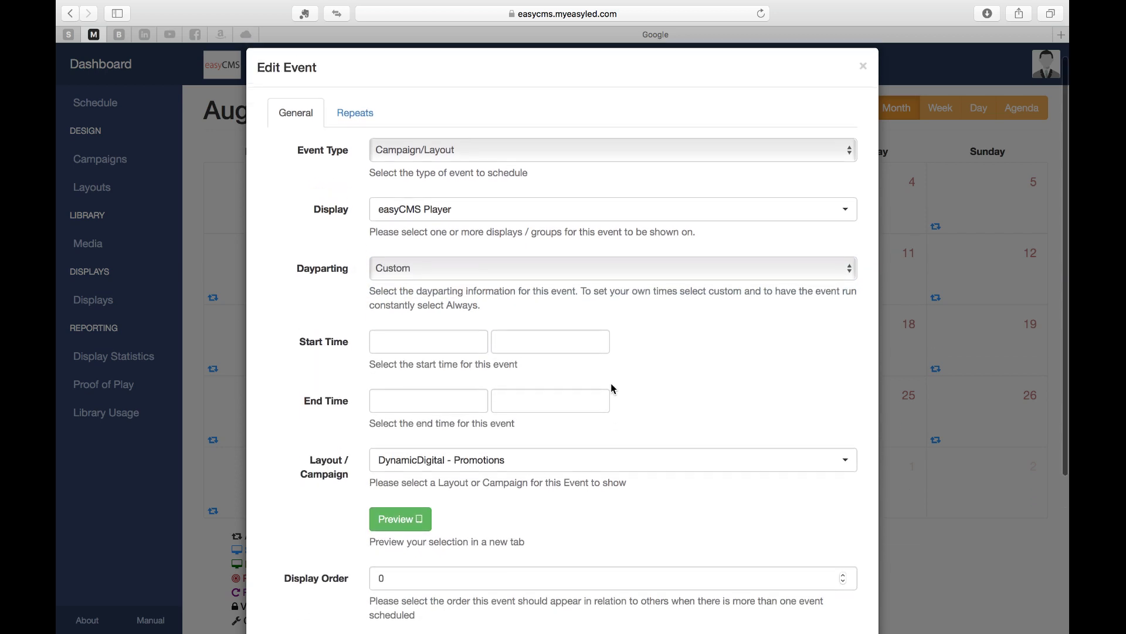
left_click(481, 275)
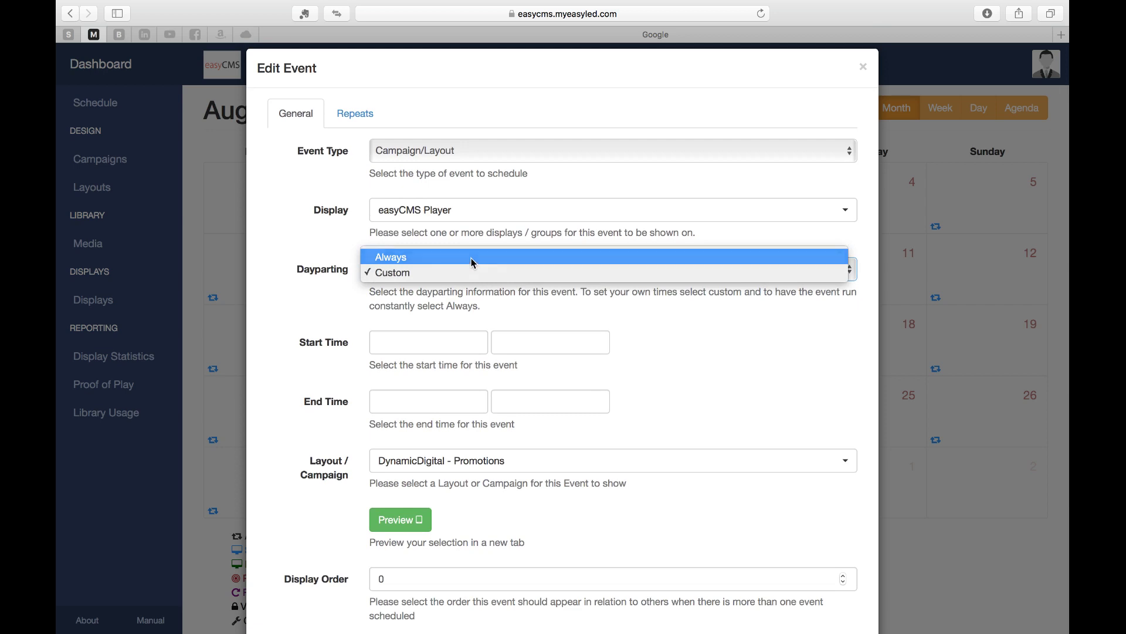
left_click(473, 259)
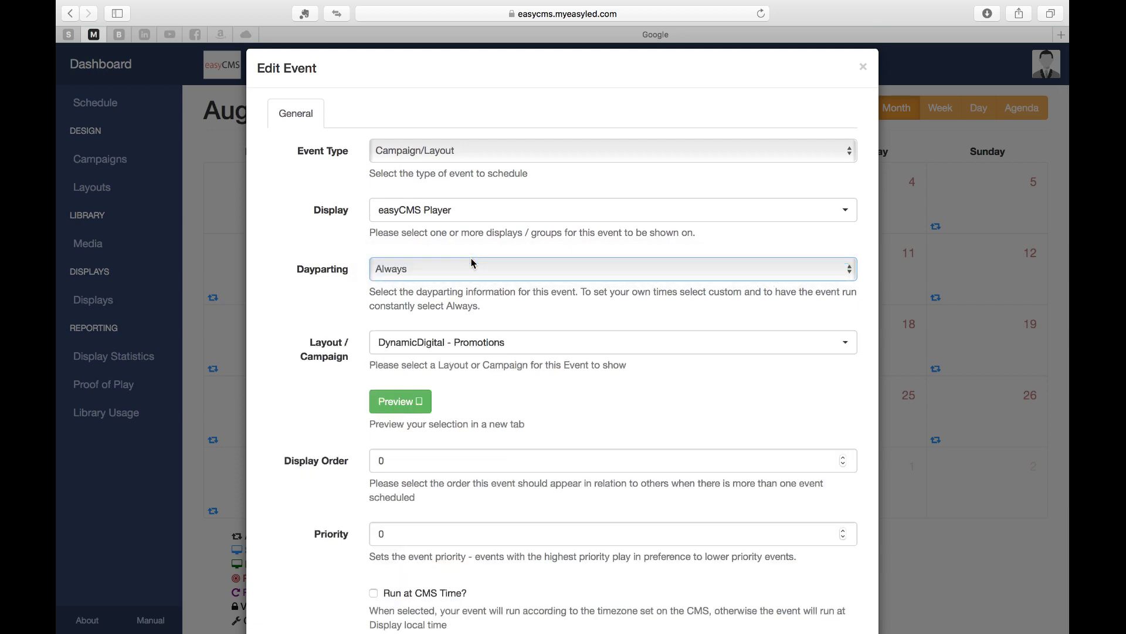
Save the event with the DynamicDigital - Promotions layout, keeping display order and priority at 0
left_click(437, 348)
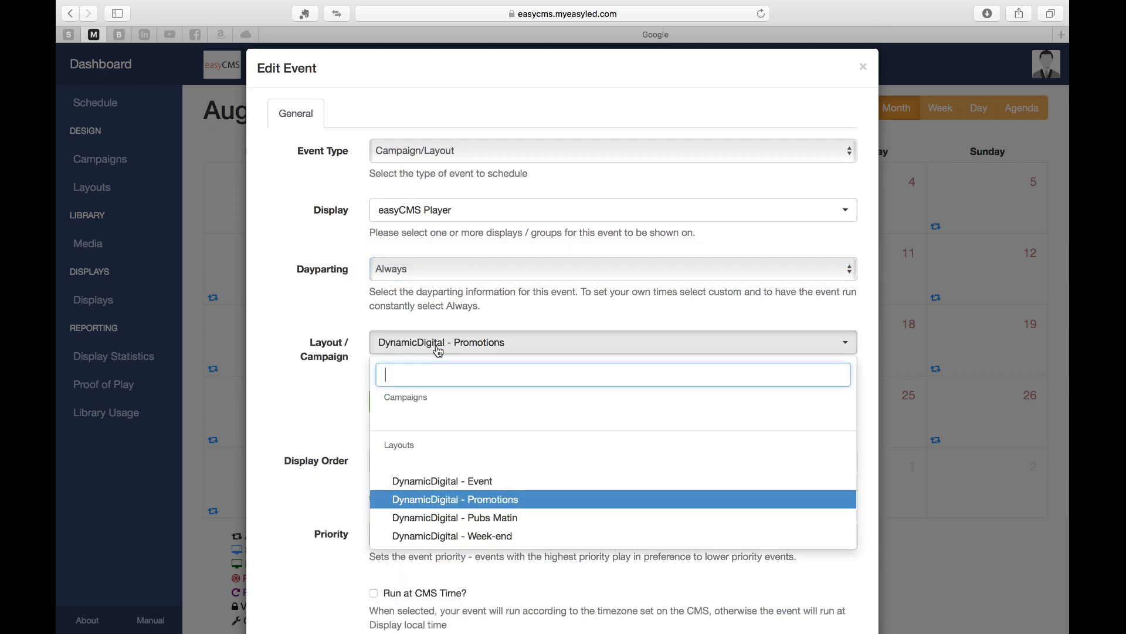
left_click(452, 502)
scroll(371, 441, "down", 3)
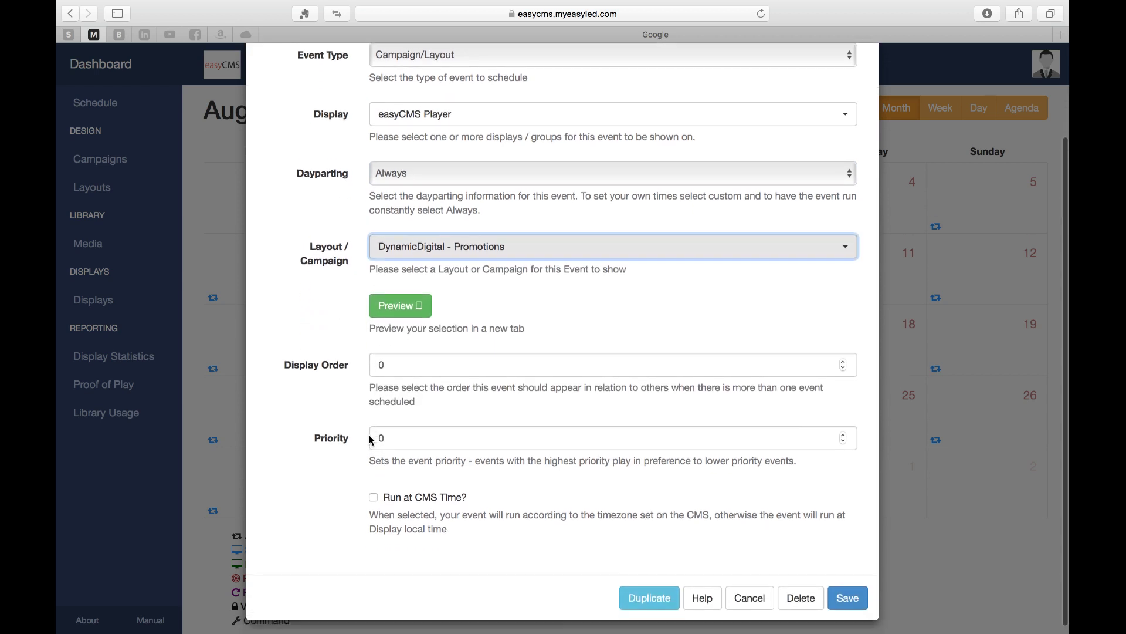
left_click(388, 358)
double_click(413, 439)
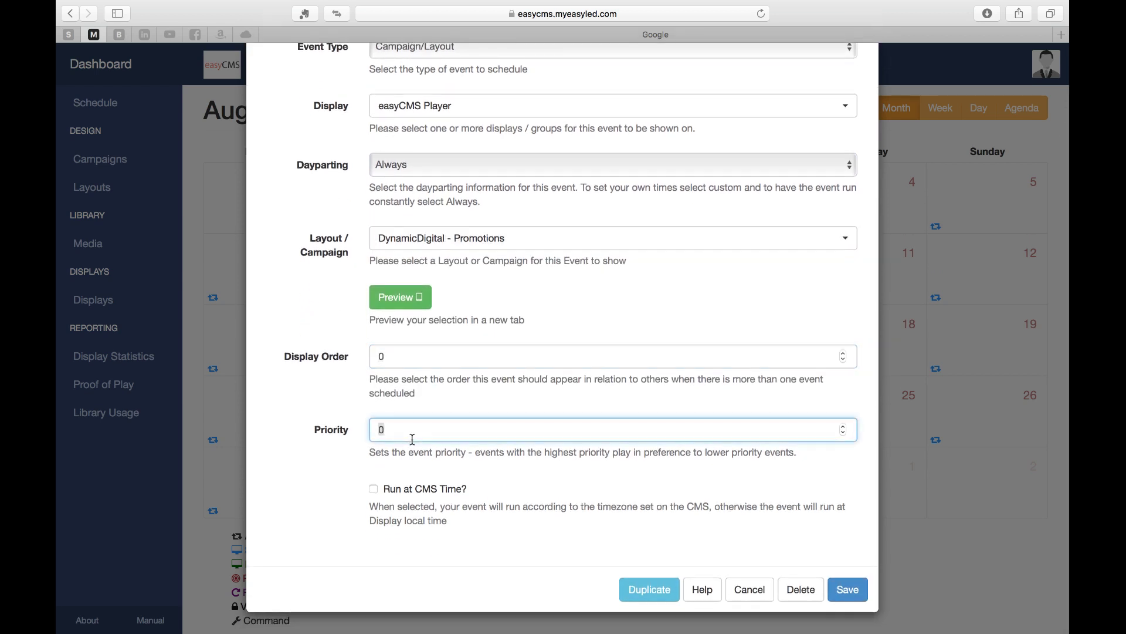
left_click(337, 496)
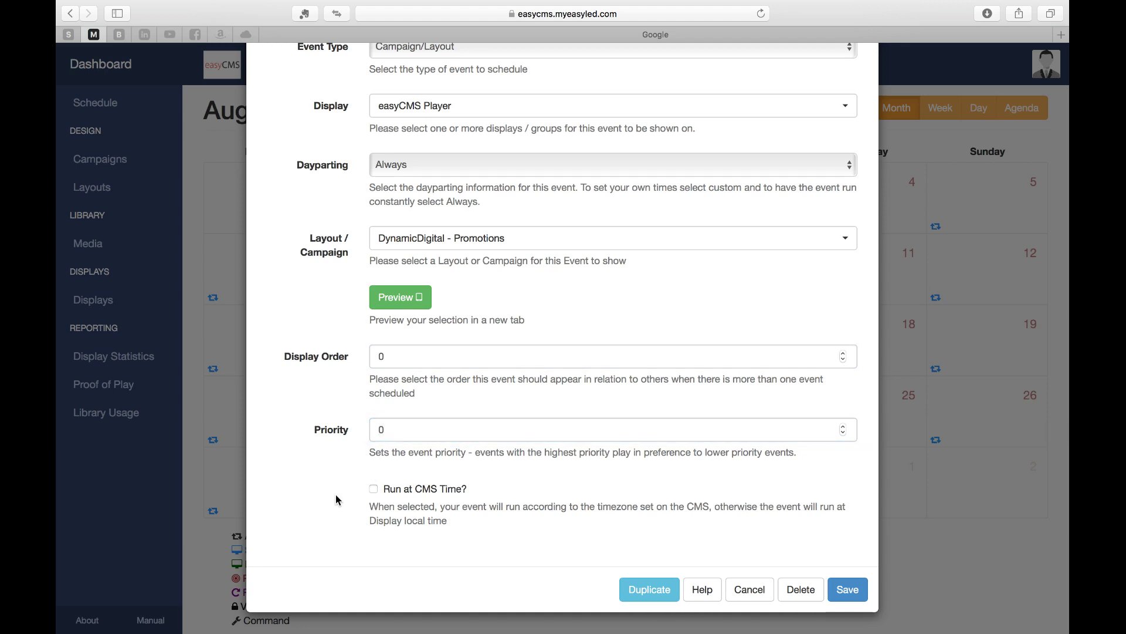
left_click(403, 360)
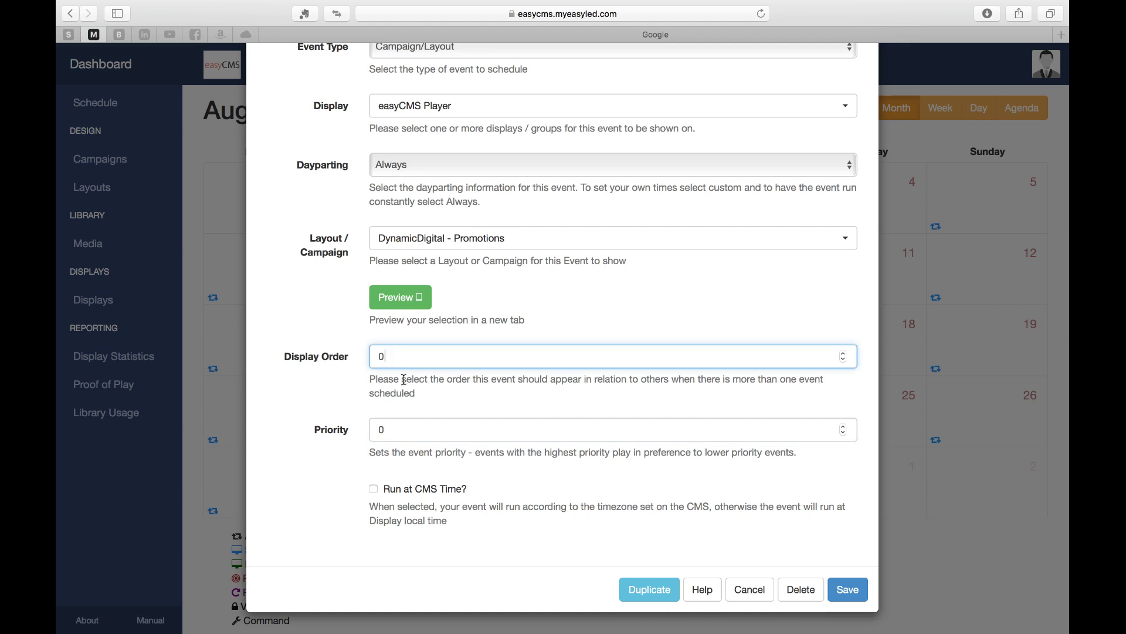
left_click(404, 433)
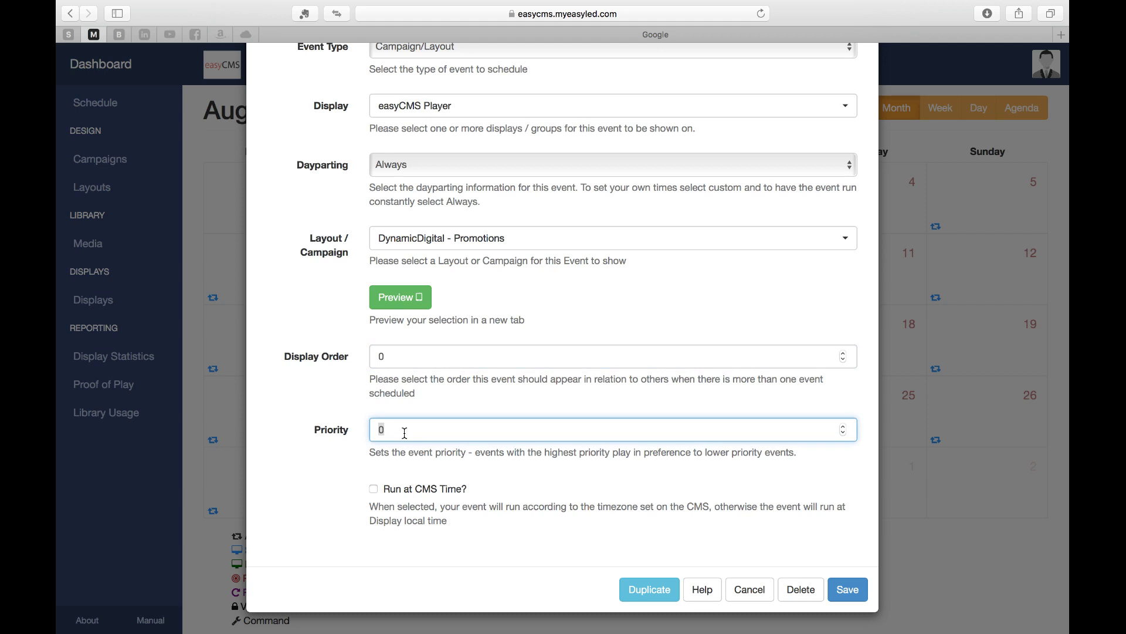
left_click(453, 523)
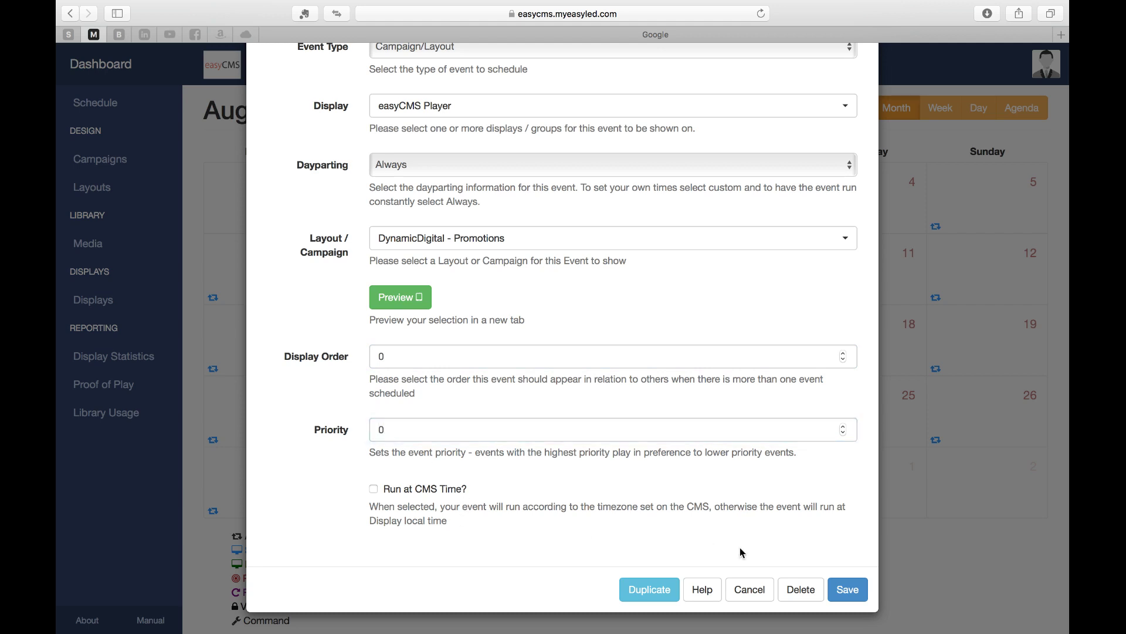
left_click(856, 594)
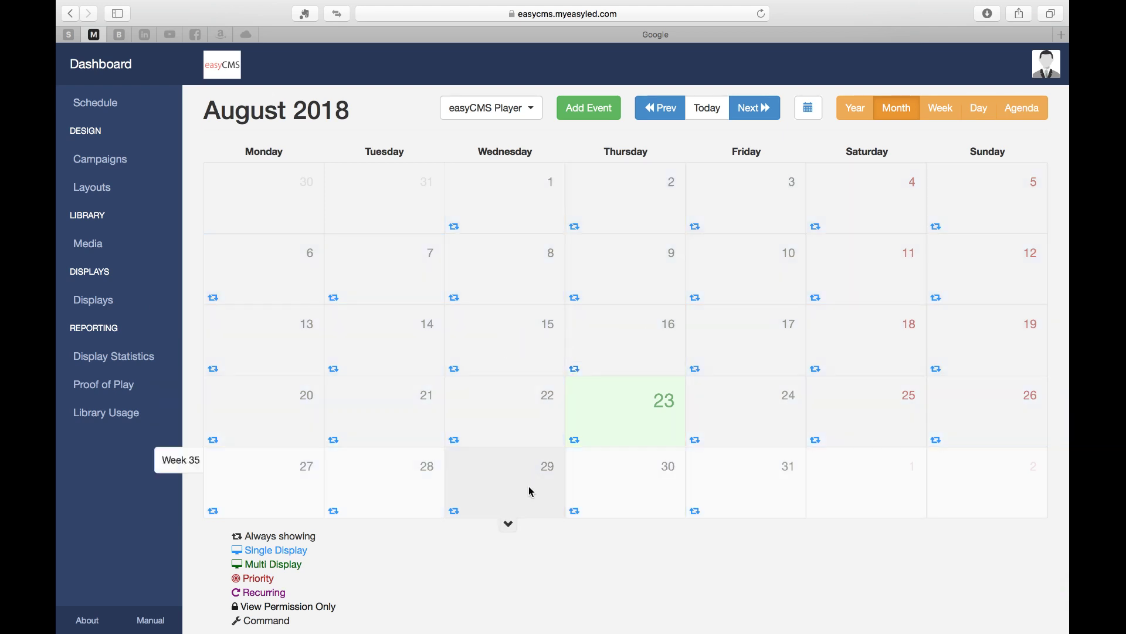
Add a new event to the schedule and choose DynamicDigital - Pubs Matin as its layout
left_click(585, 112)
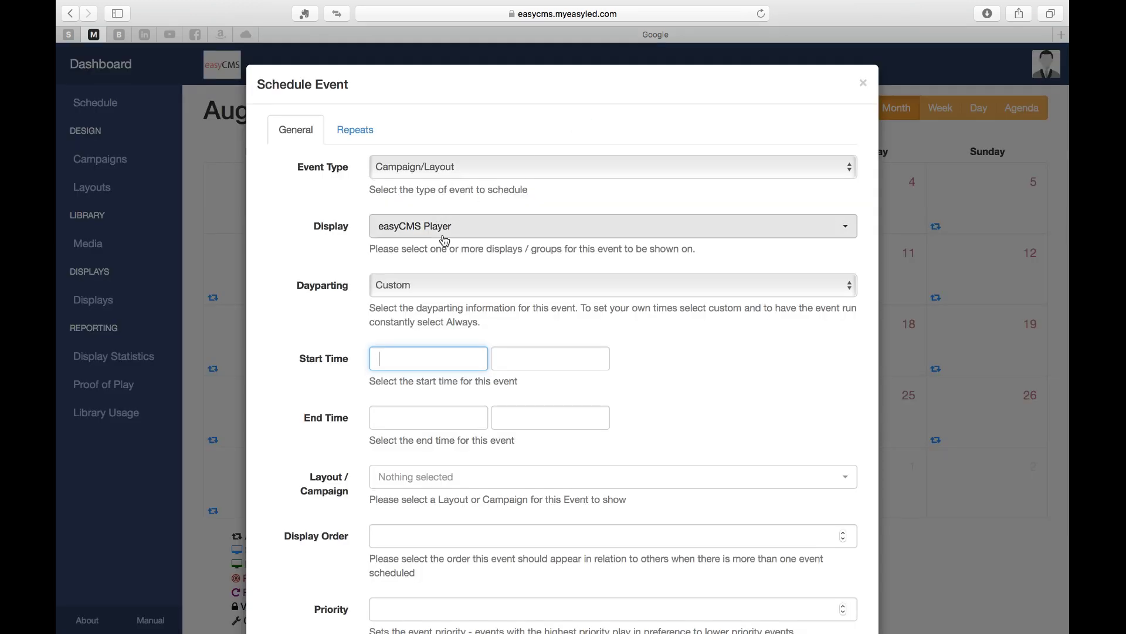
left_click(414, 489)
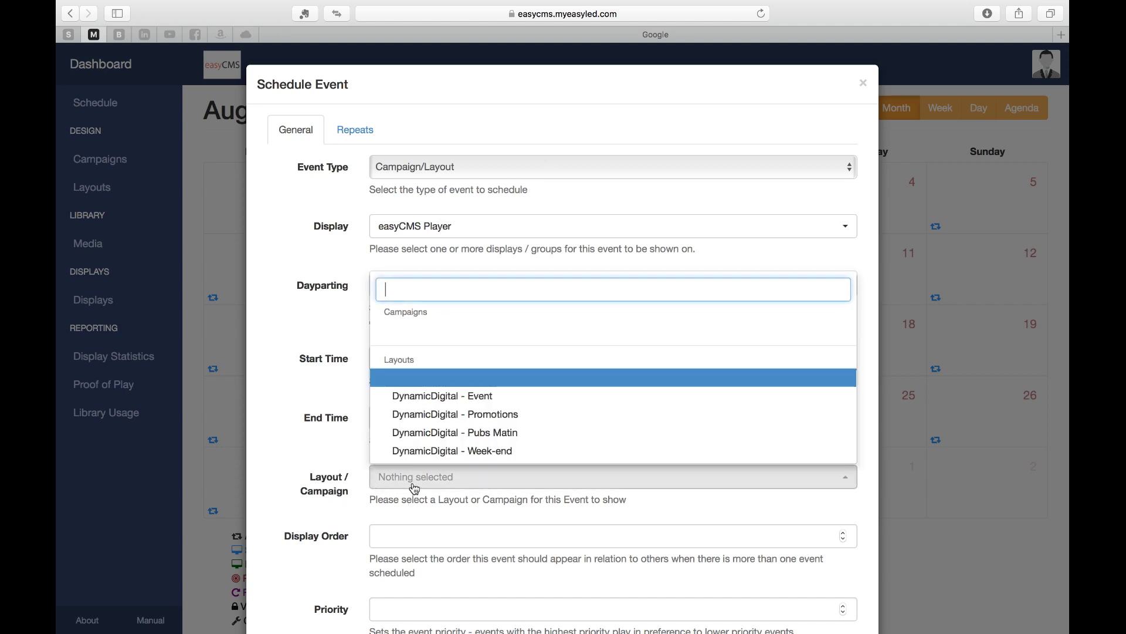
left_click(461, 434)
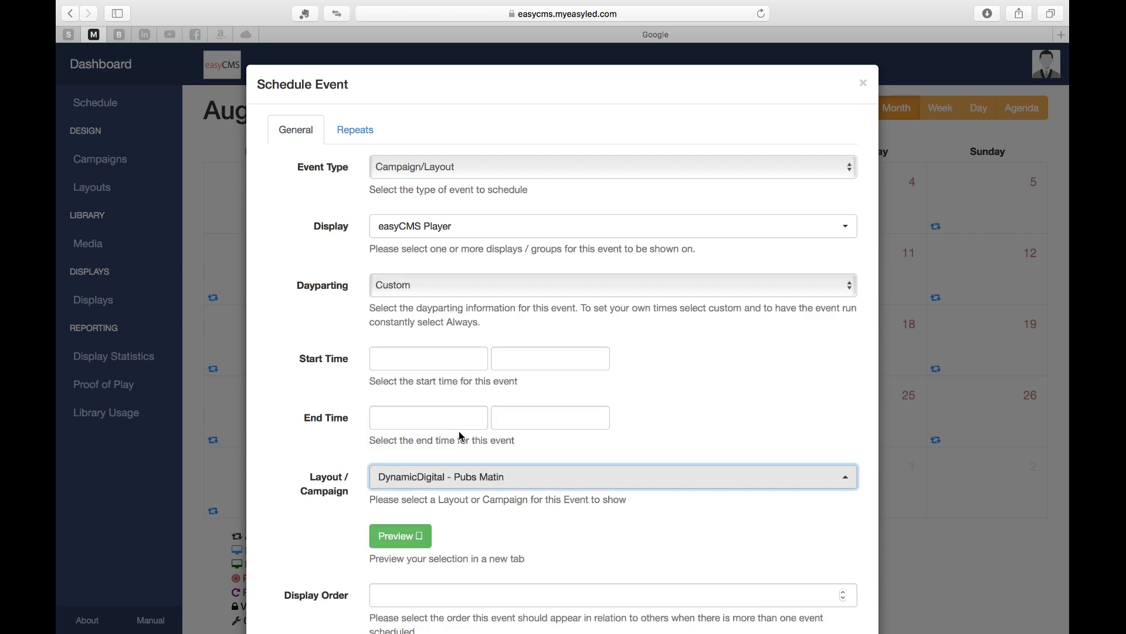
Review the new event's type, display and dayparting options, keeping Campaign/Layout, easyCMS Player and Custom
left_click(414, 168)
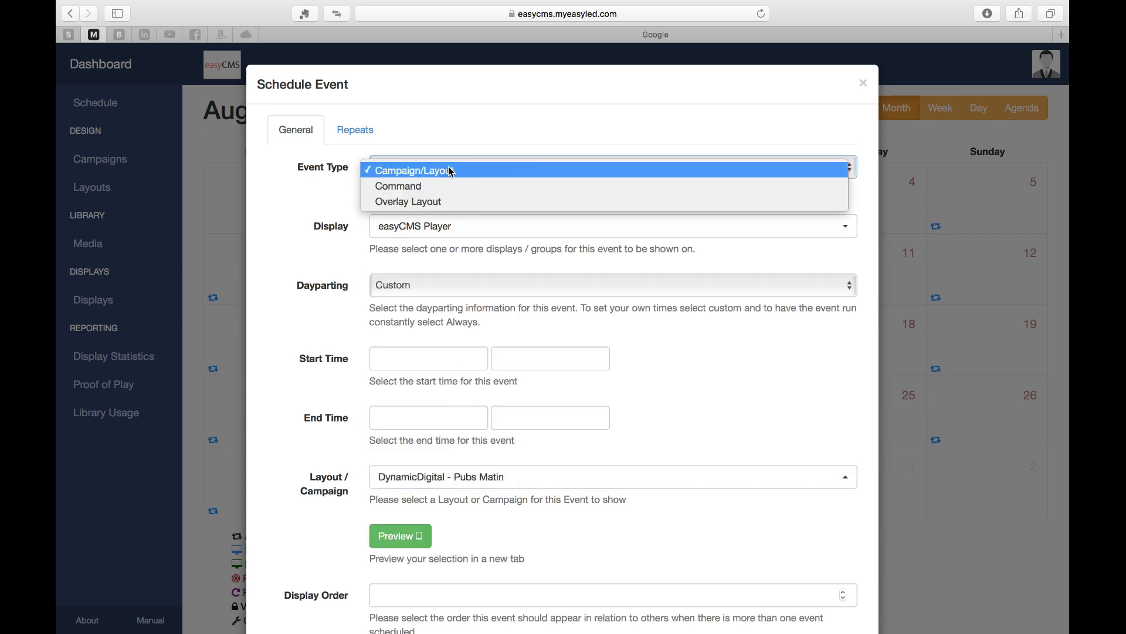
left_click(399, 170)
left_click(408, 233)
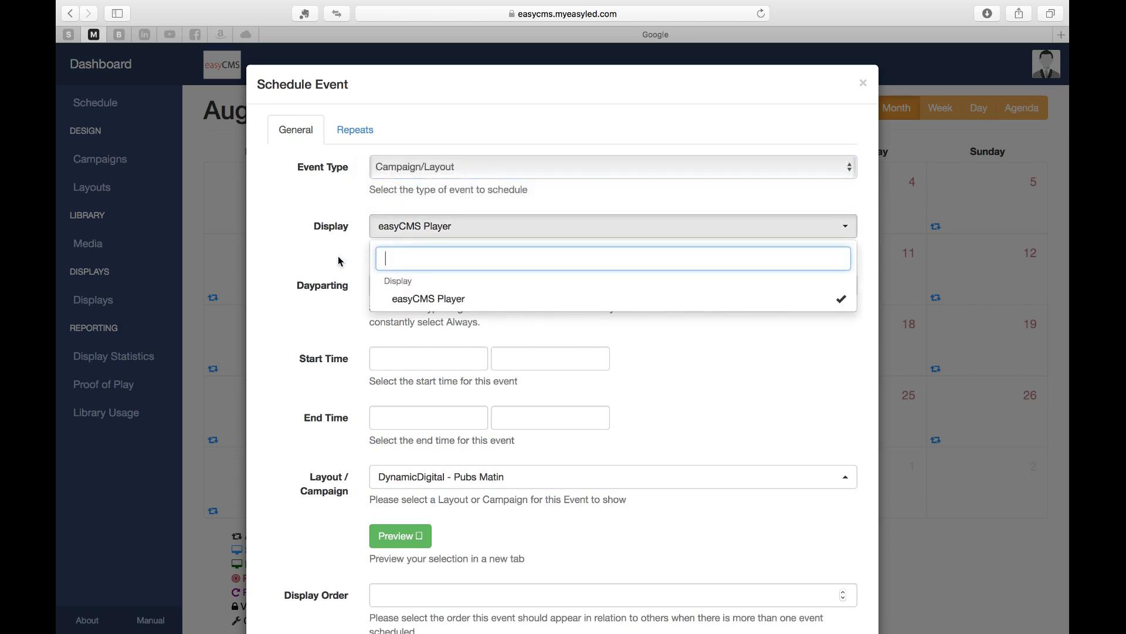
left_click(340, 261)
left_click(399, 287)
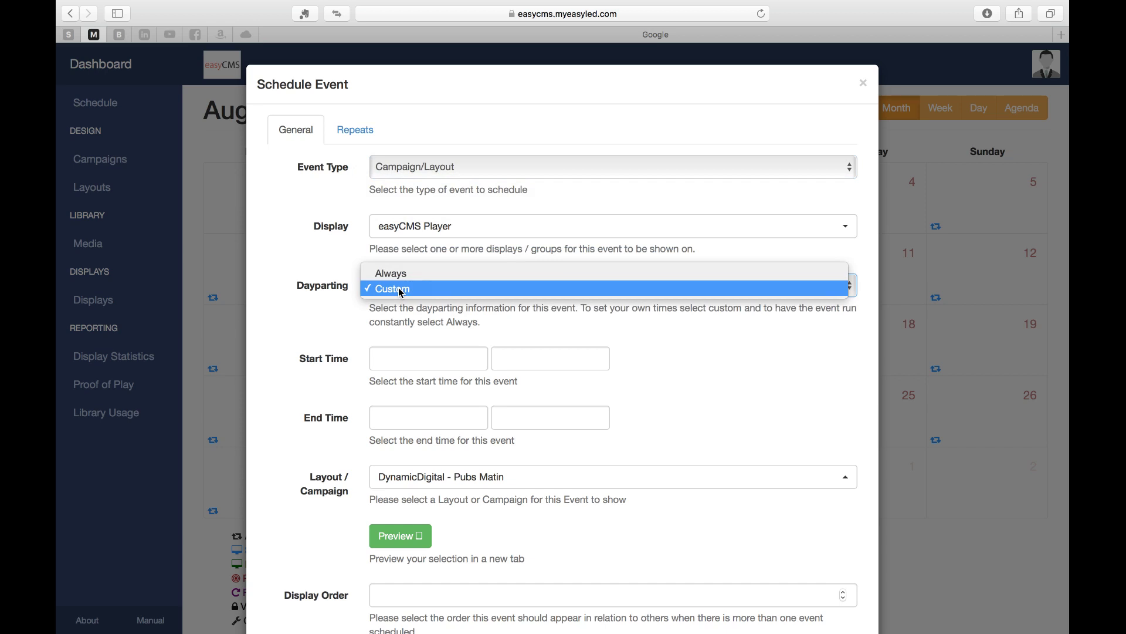
left_click(401, 289)
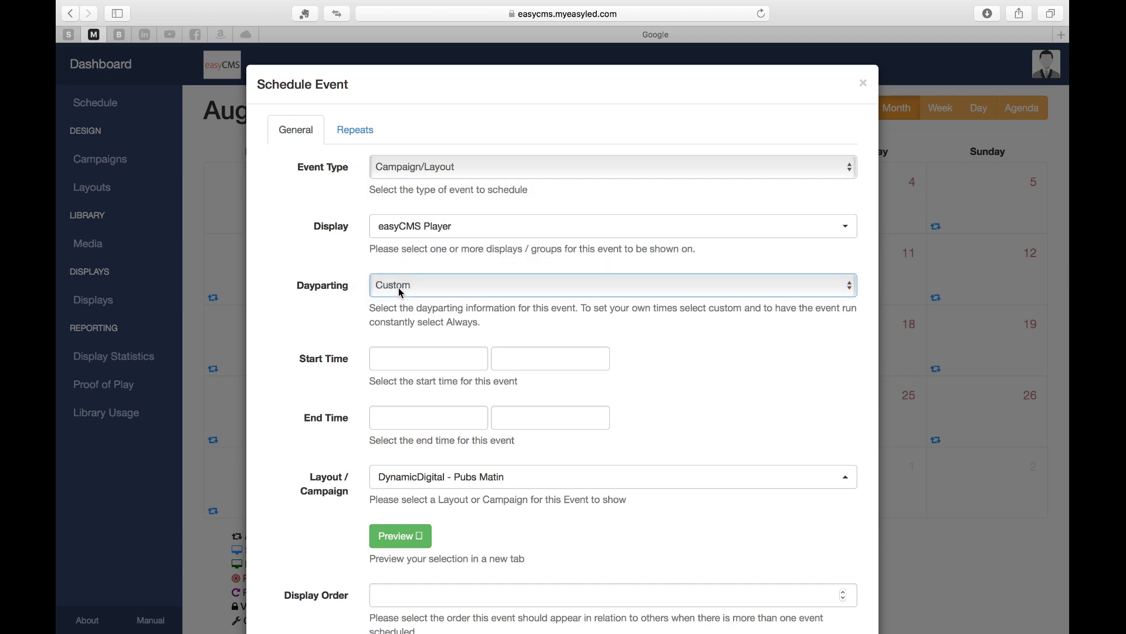
Set the event's start to 2018-08-23 at 06:00
left_click(409, 359)
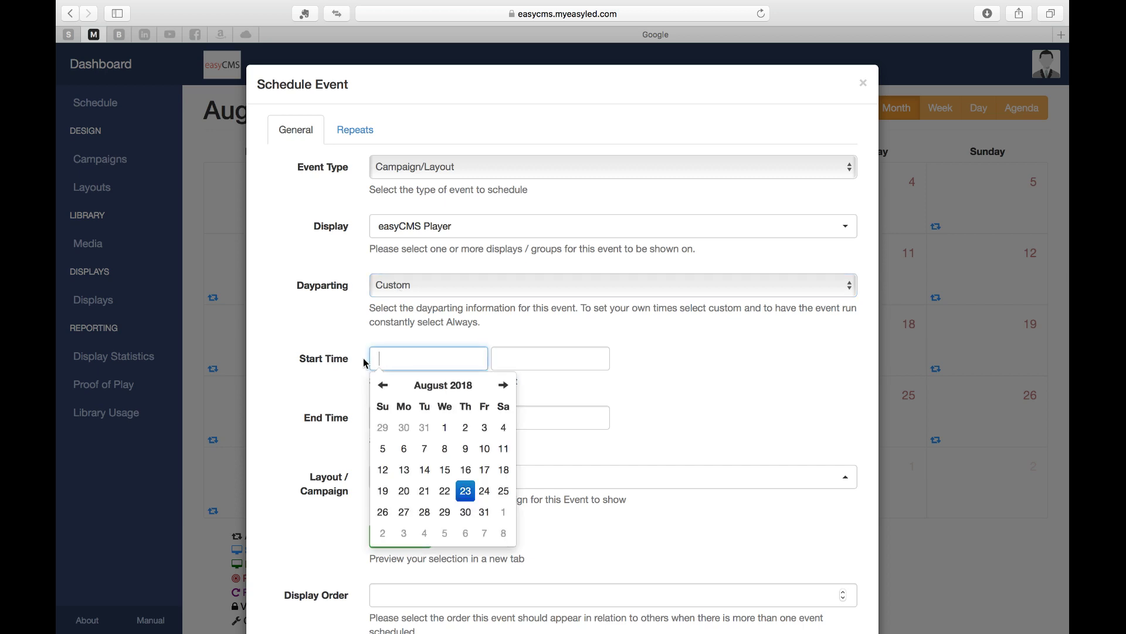
left_click(466, 491)
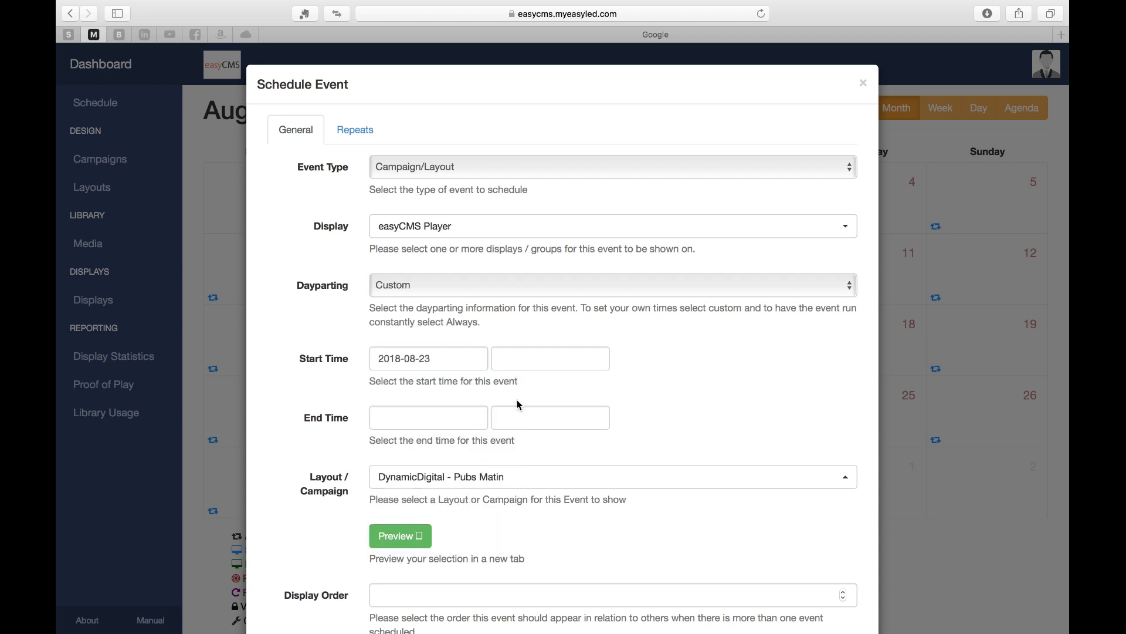
left_click(530, 358)
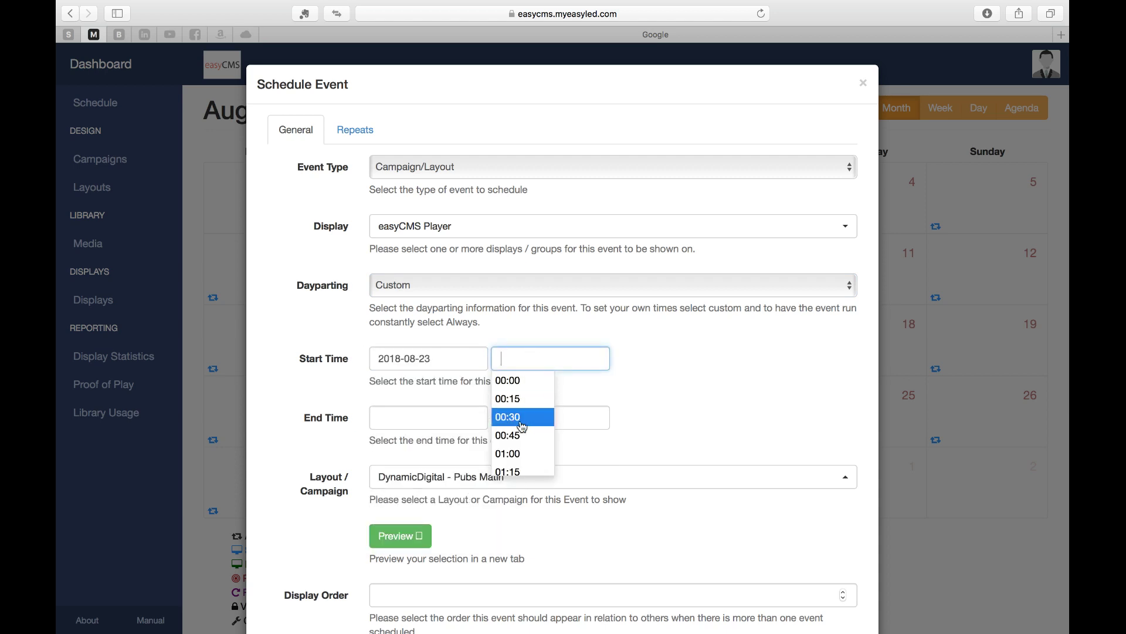
scroll(521, 427, "down", 5)
scroll(521, 429, "down", 8)
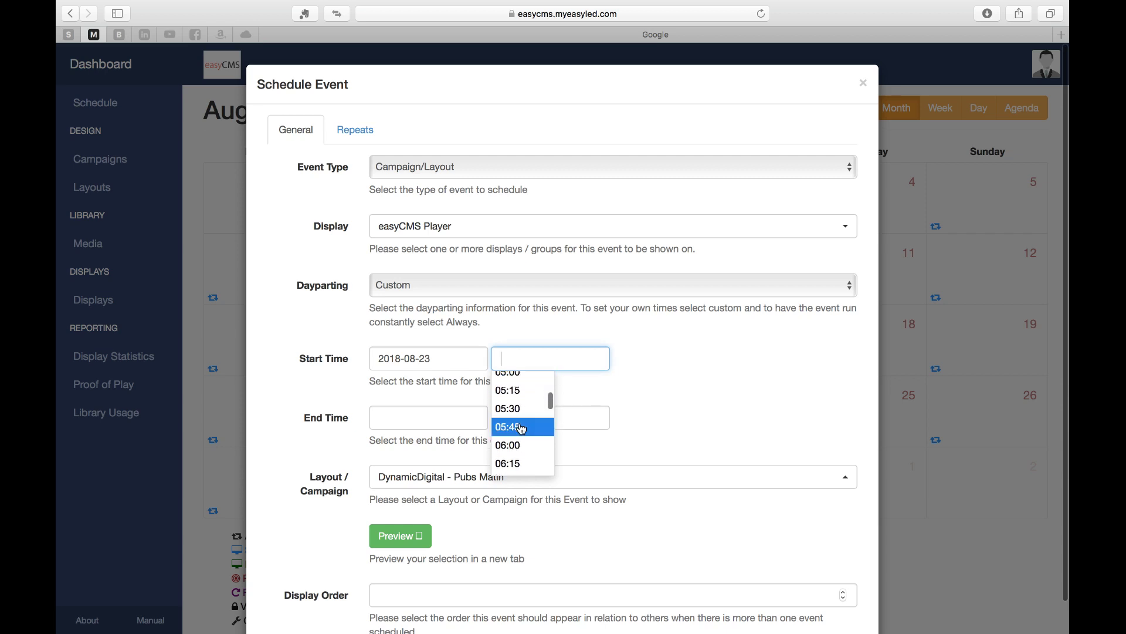
scroll(521, 427, "down", 2)
left_click(520, 409)
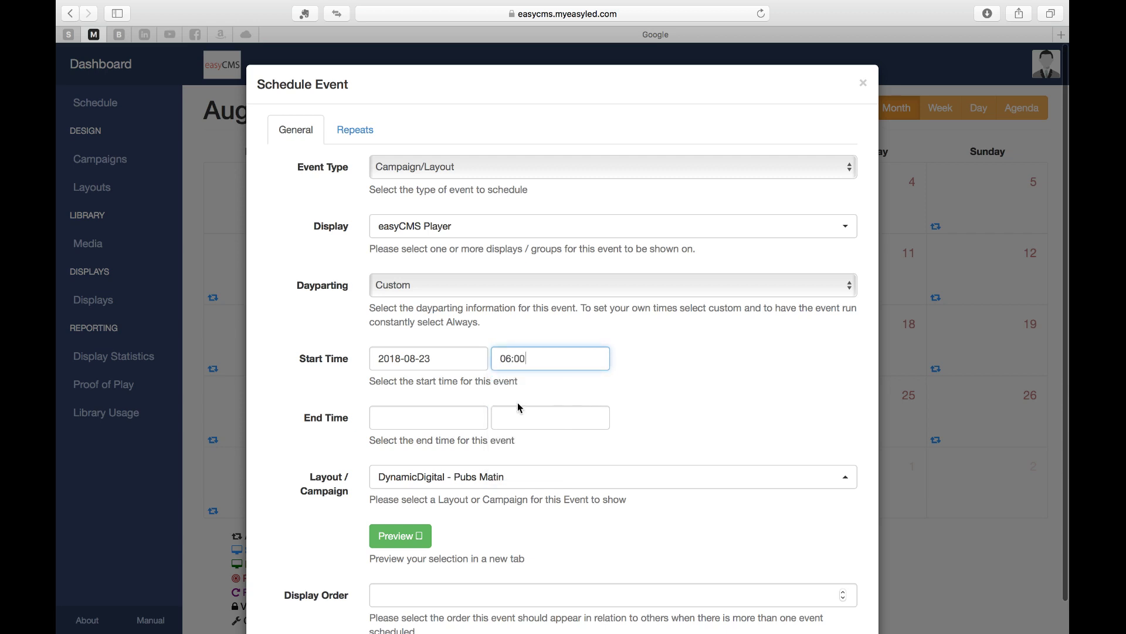
Set the event's end to 2018-08-23 at 11:30 and save the event with no repeat
left_click(446, 417)
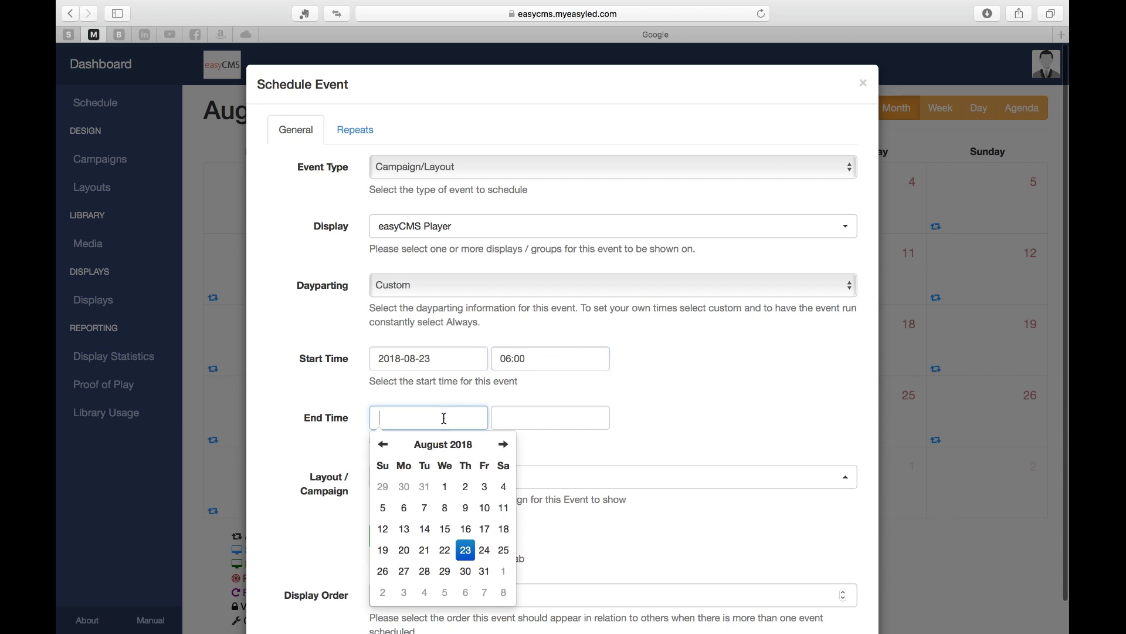
left_click(466, 549)
left_click(504, 418)
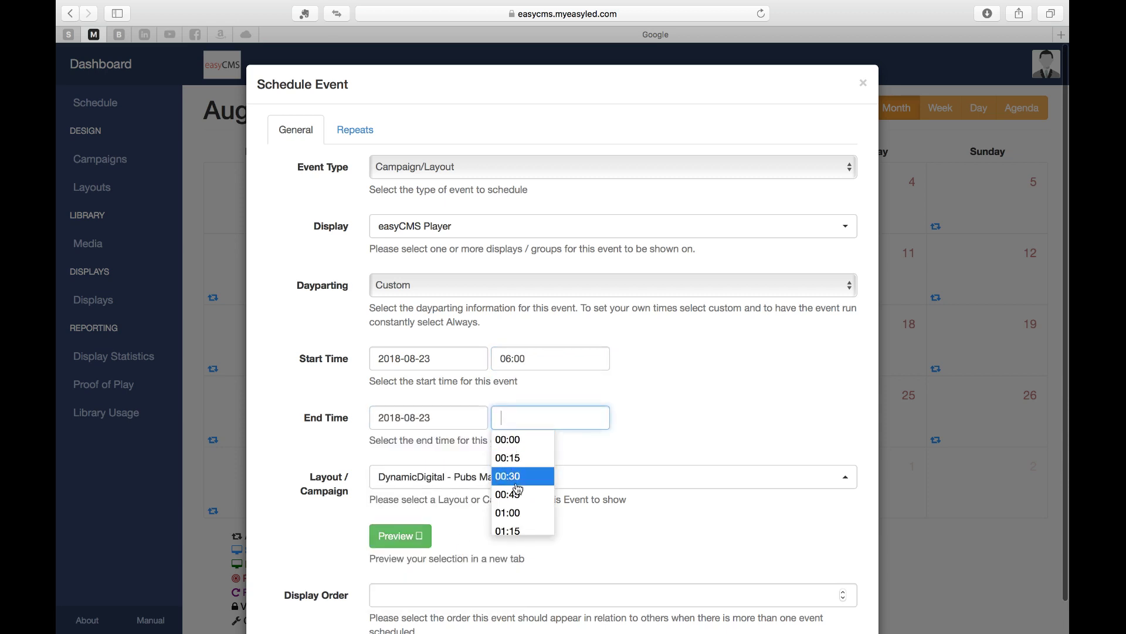
scroll(519, 489, "down", 6)
scroll(519, 489, "down", 12)
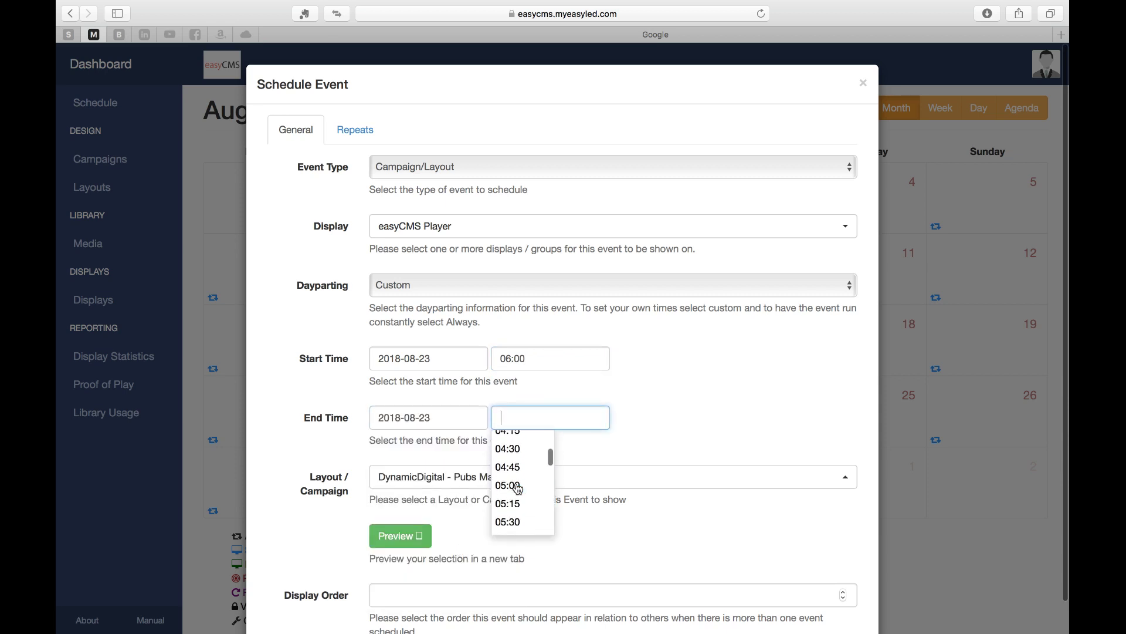
scroll(519, 489, "down", 6)
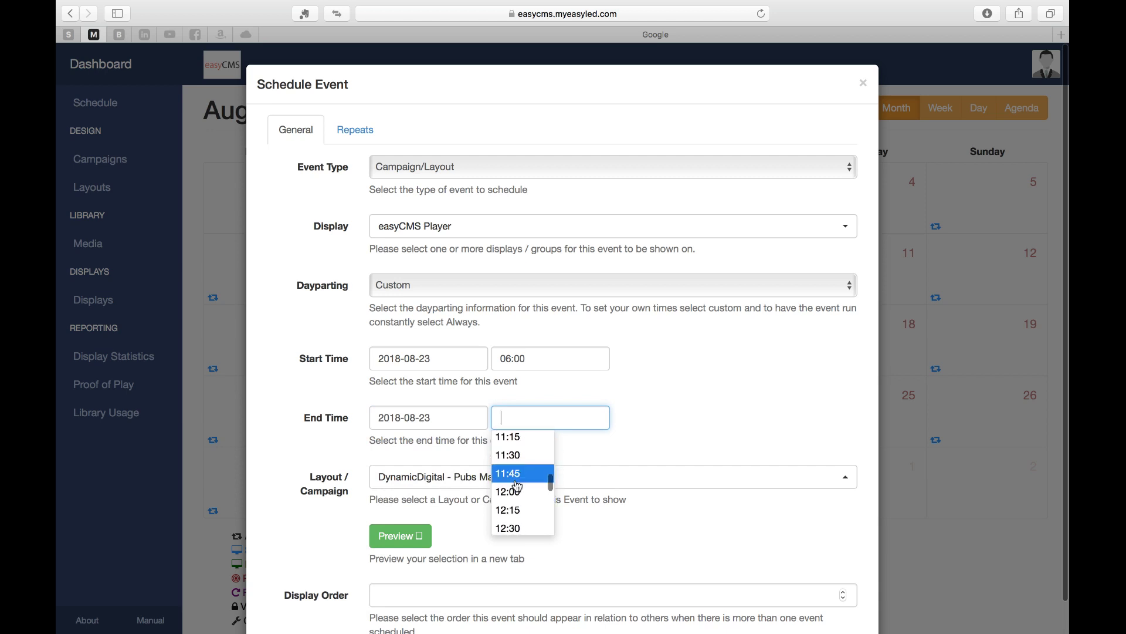
left_click(511, 460)
left_click(666, 411)
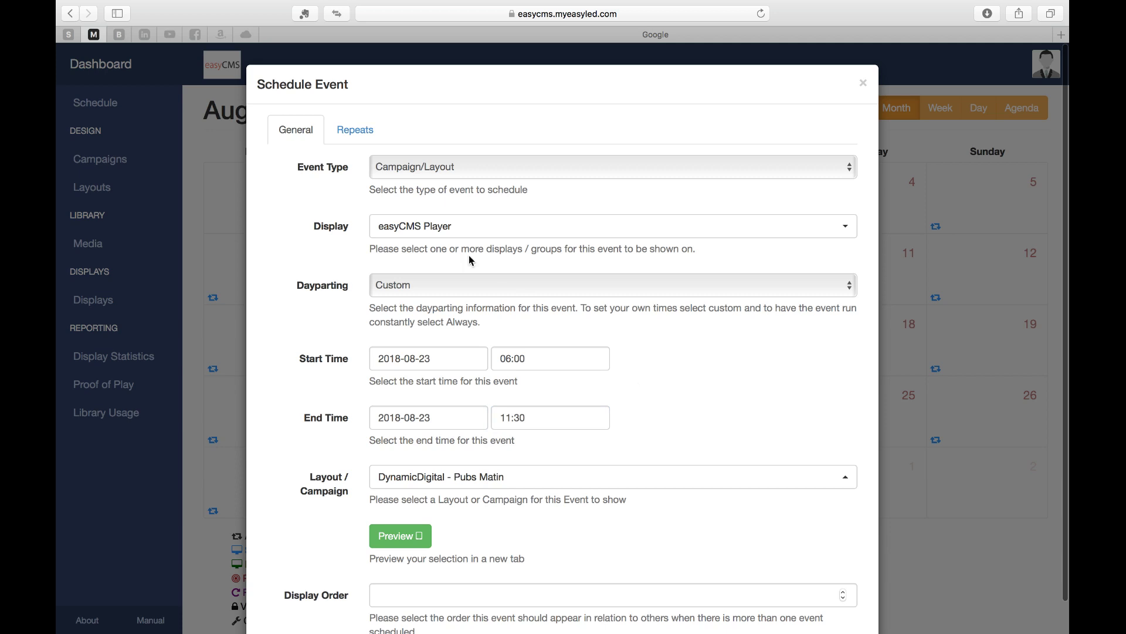
left_click(358, 140)
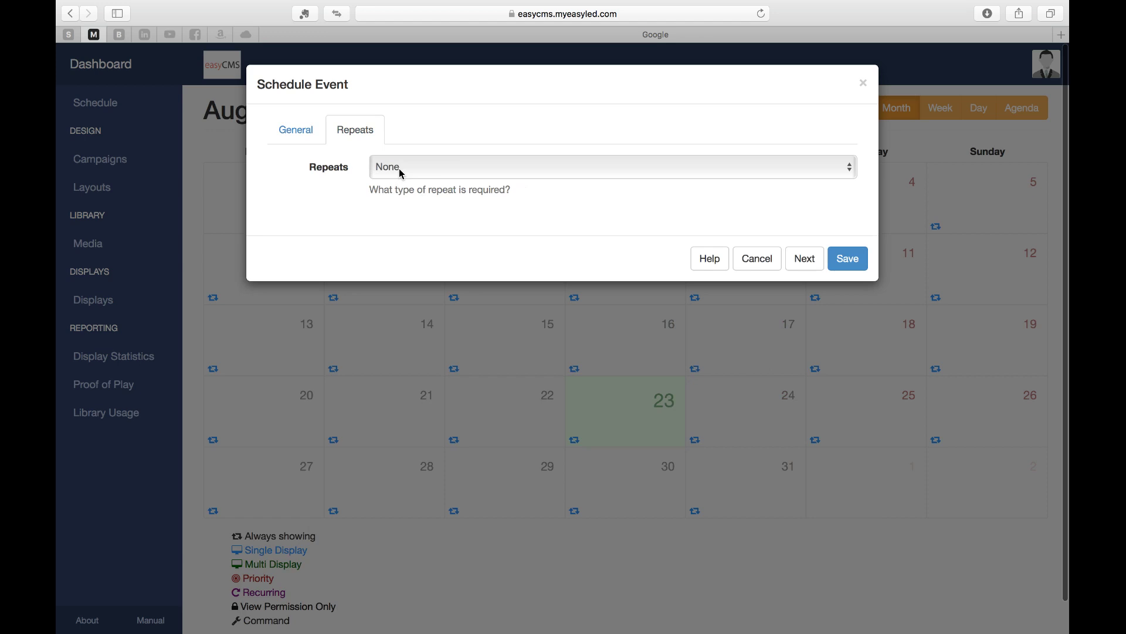
left_click(857, 267)
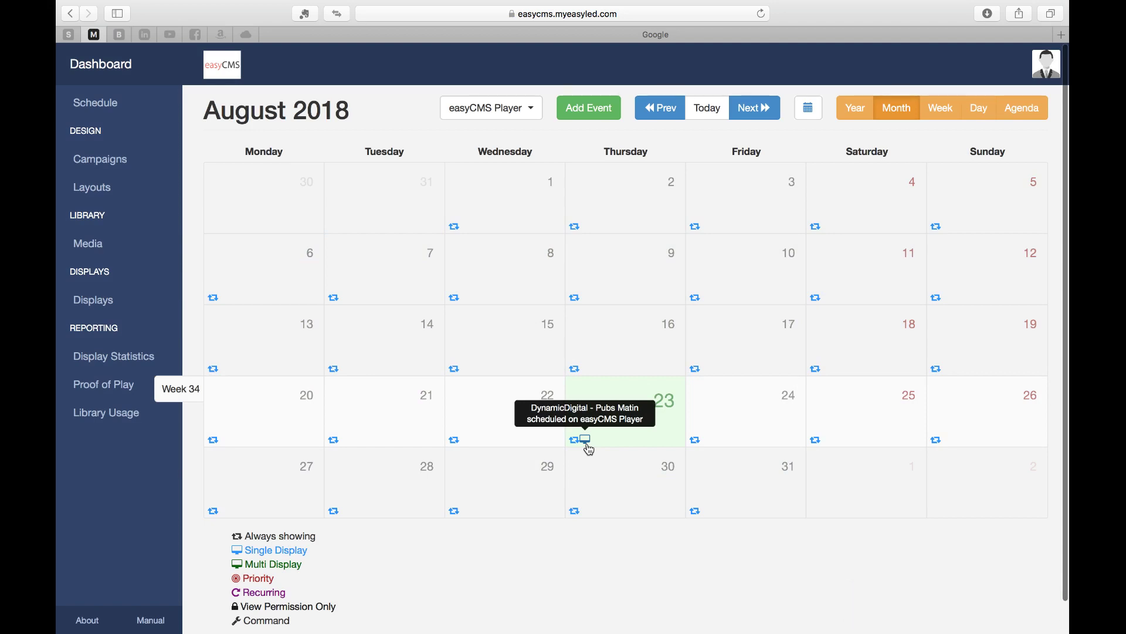
Edit the Pubs Matin event on August 23 to repeat daily, every 1 day with no end date, and save it
left_click(586, 439)
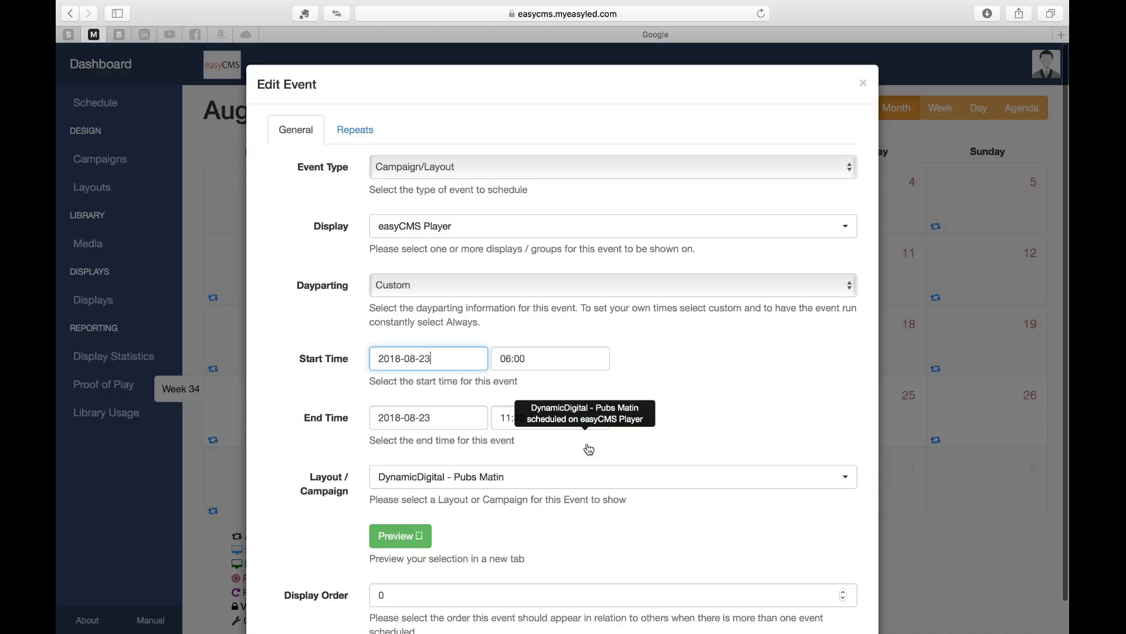
left_click(356, 129)
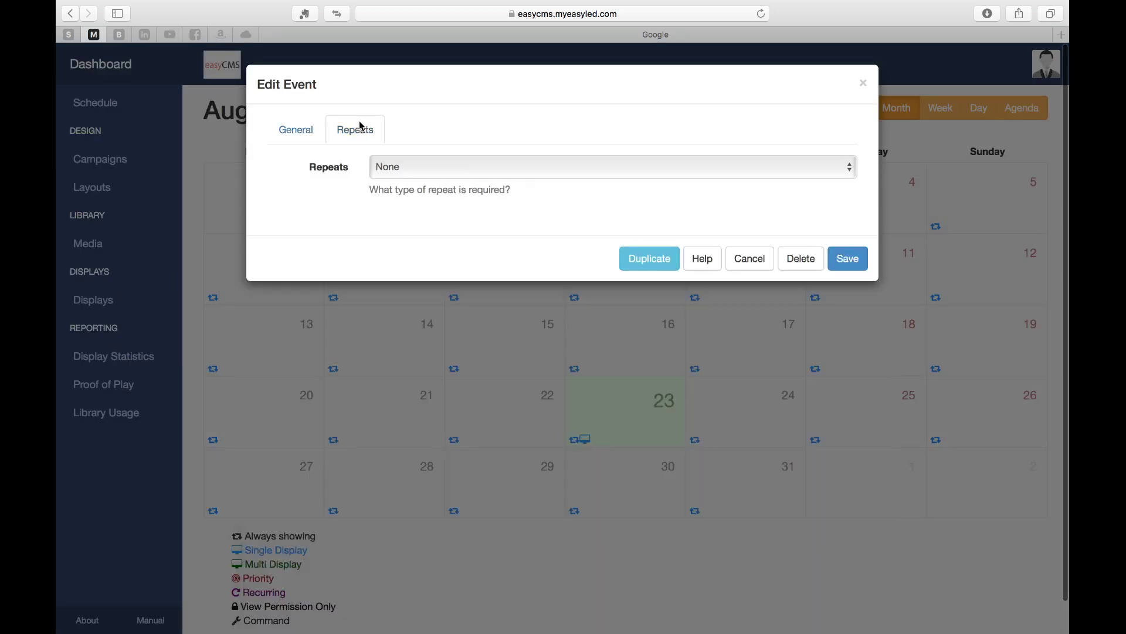
left_click(407, 160)
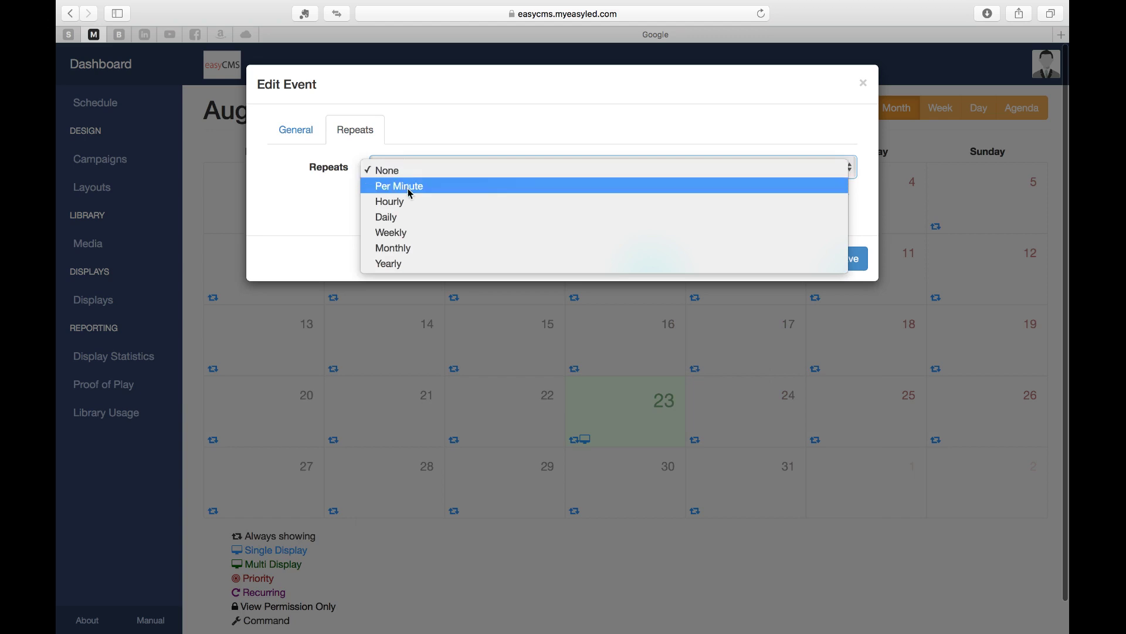
left_click(404, 218)
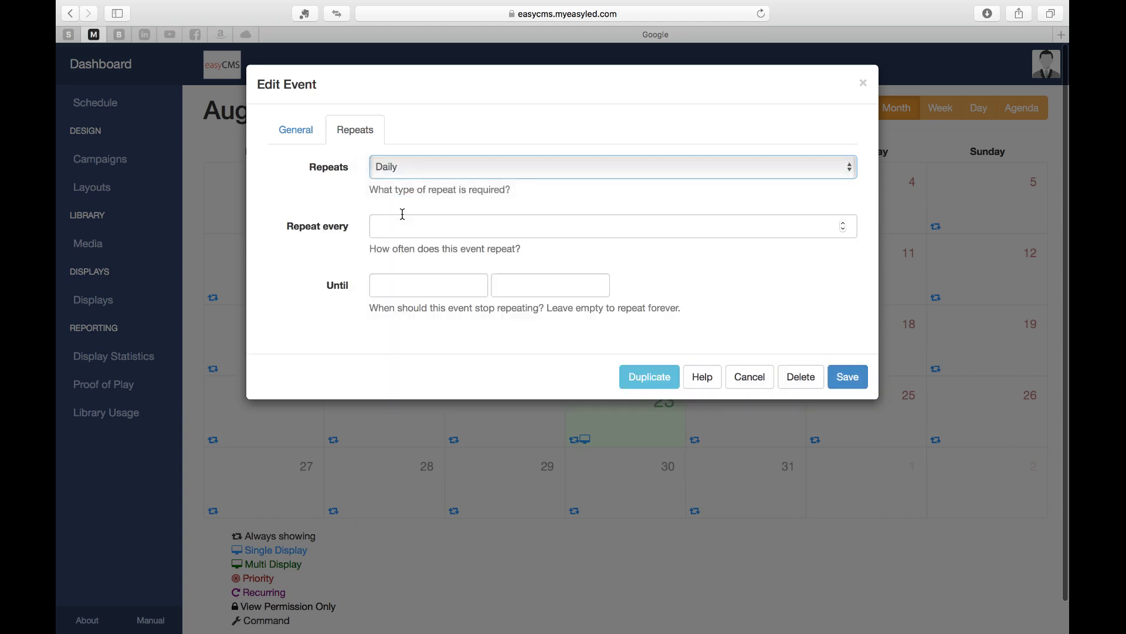
left_click(434, 168)
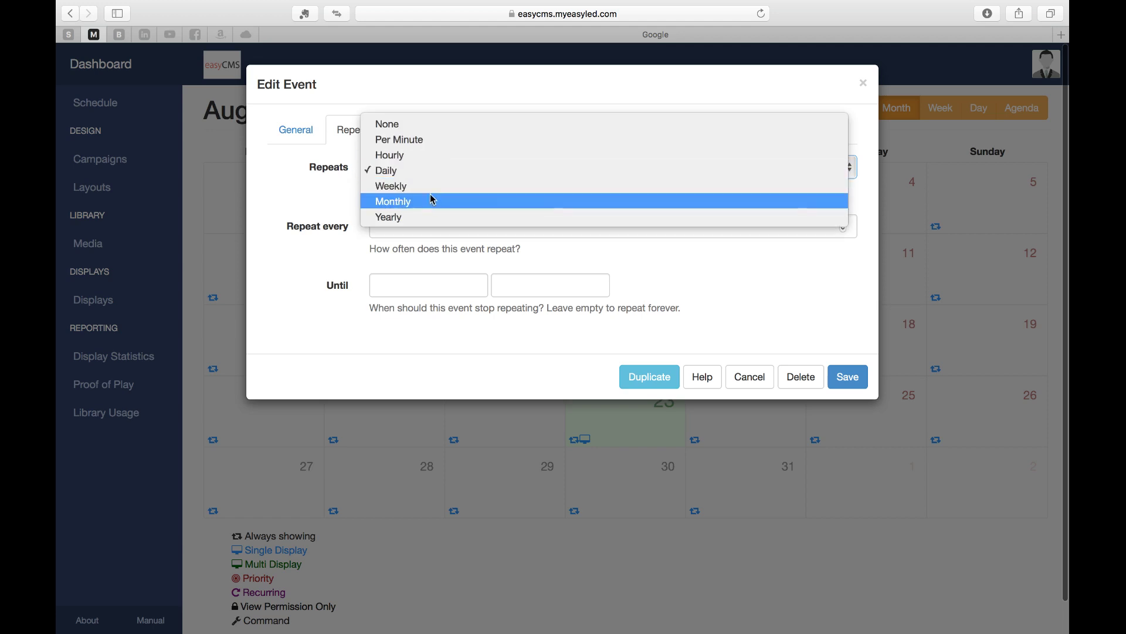
left_click(416, 173)
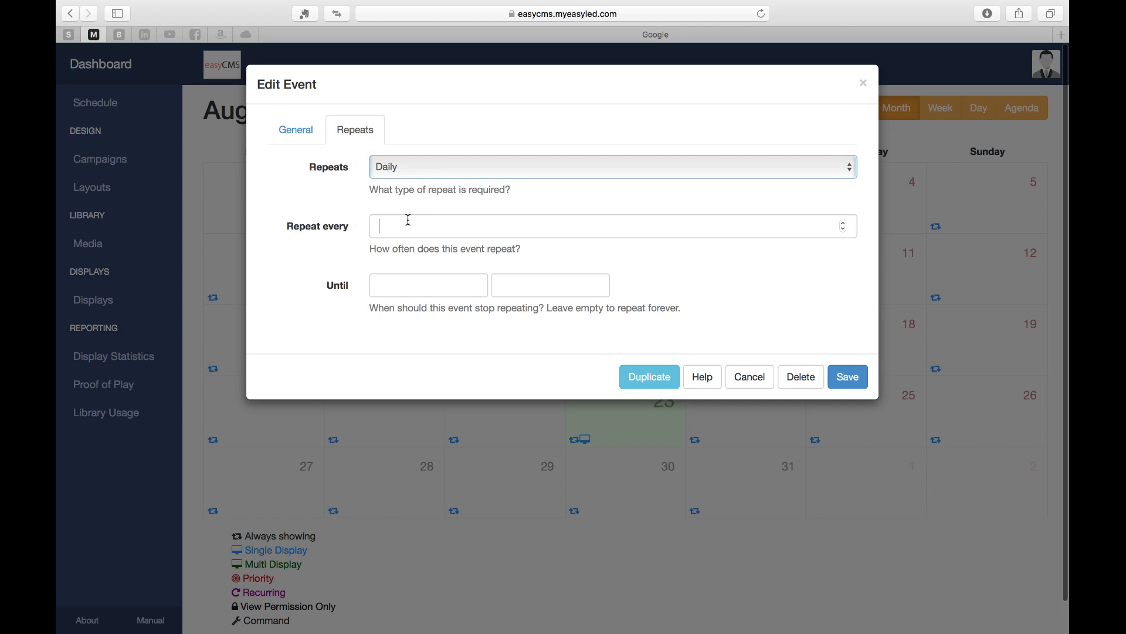
type("1")
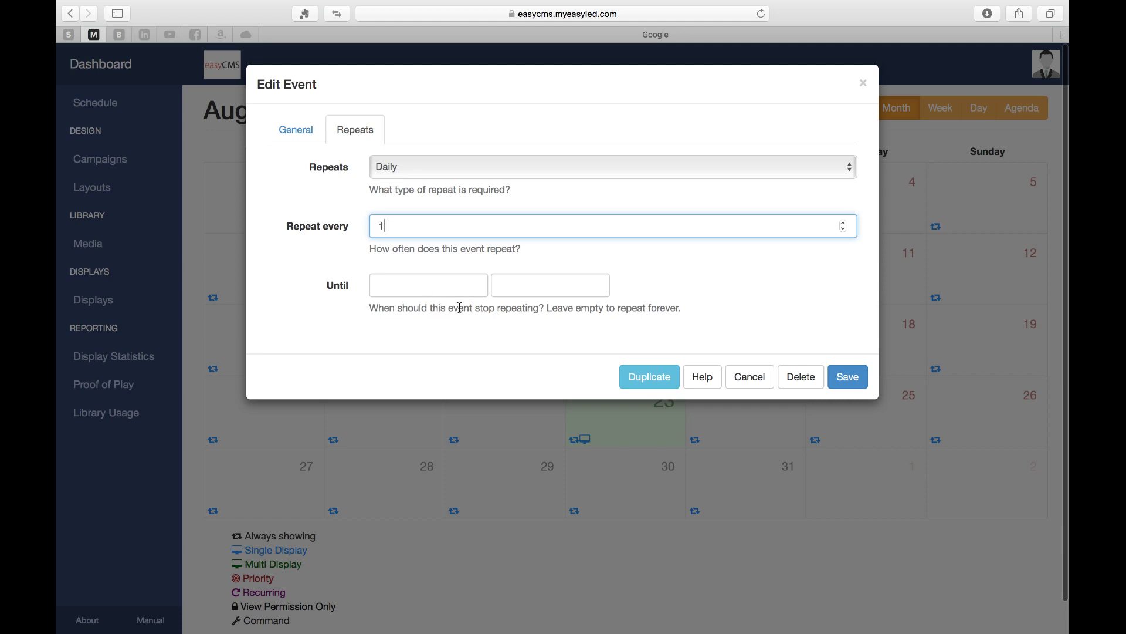
left_click(848, 372)
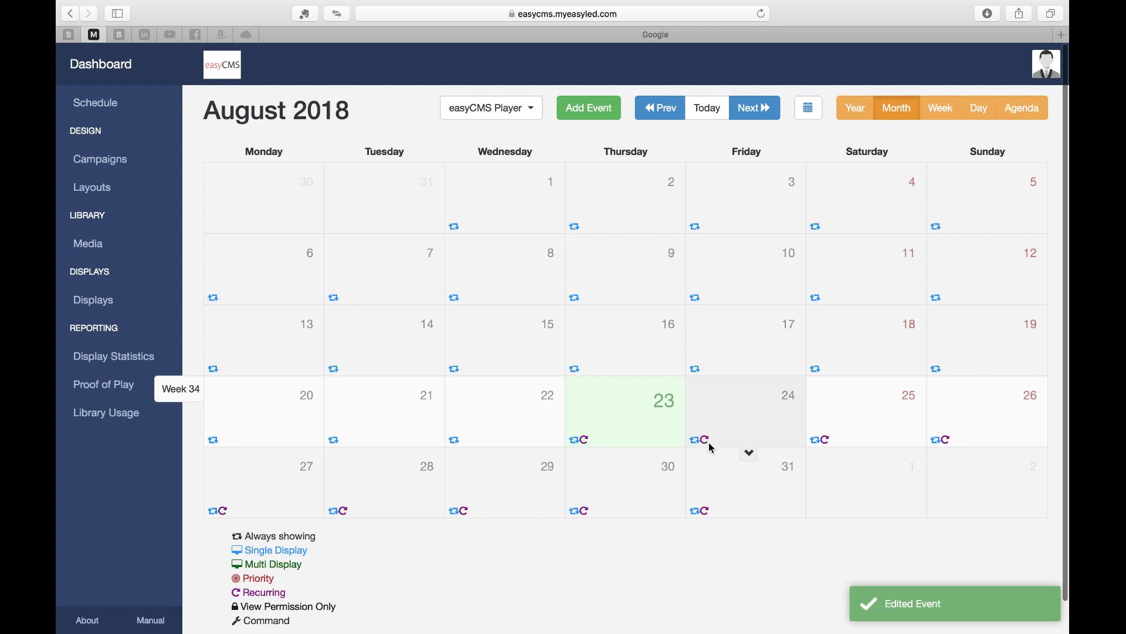
Open the recurring Pubs Matin event on August 24, review its general settings and save it without changes
mouse_move(707, 441)
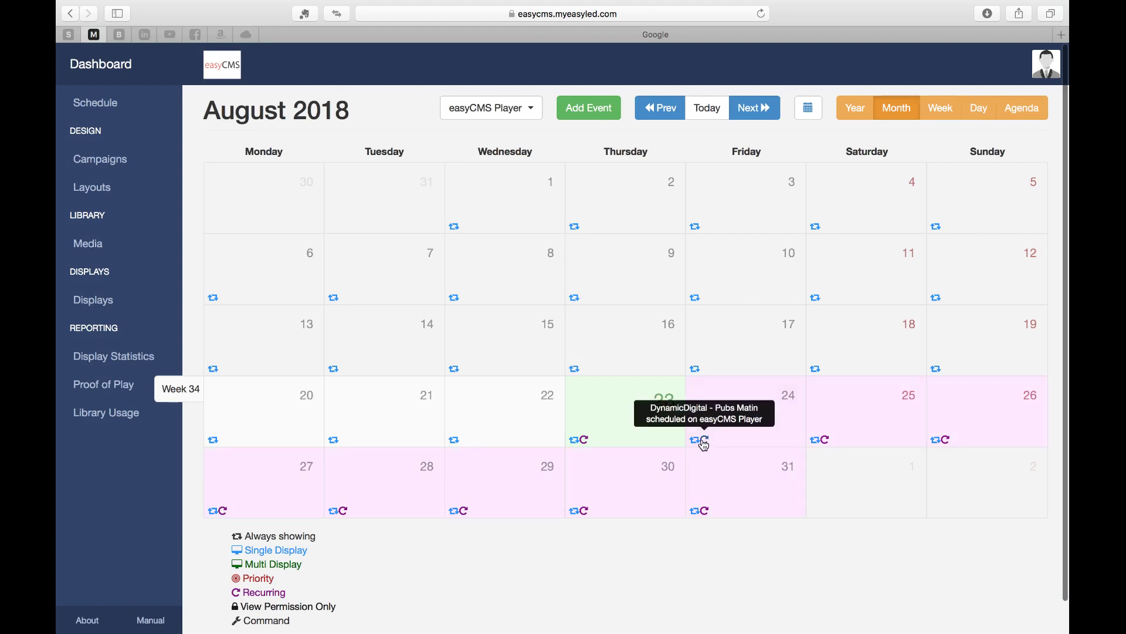
left_click(705, 445)
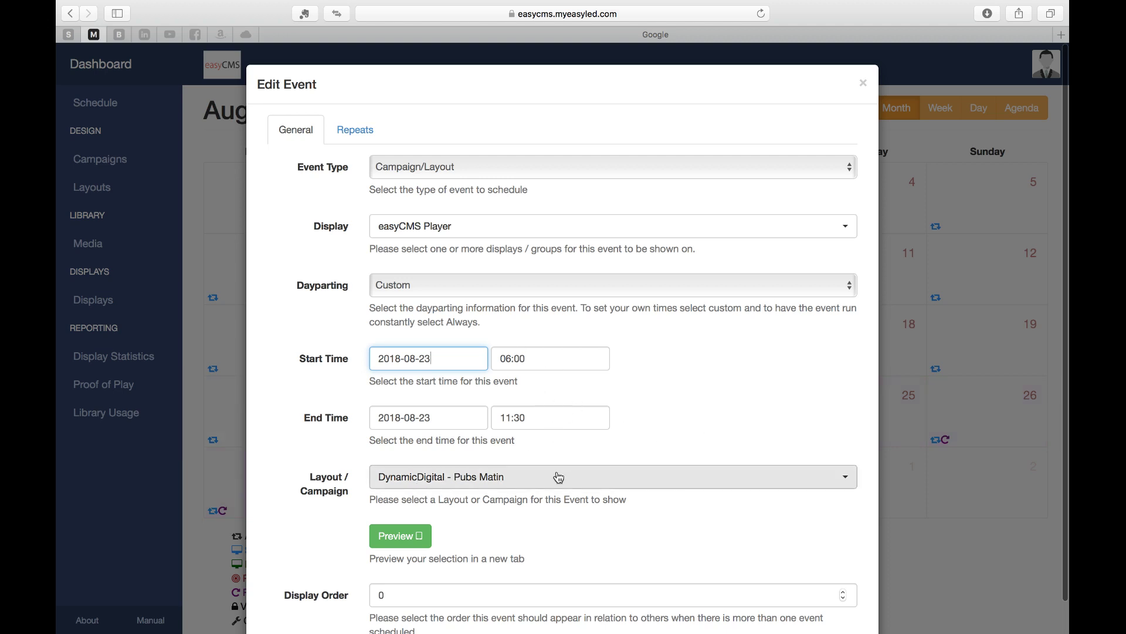
scroll(558, 478, "down", 8)
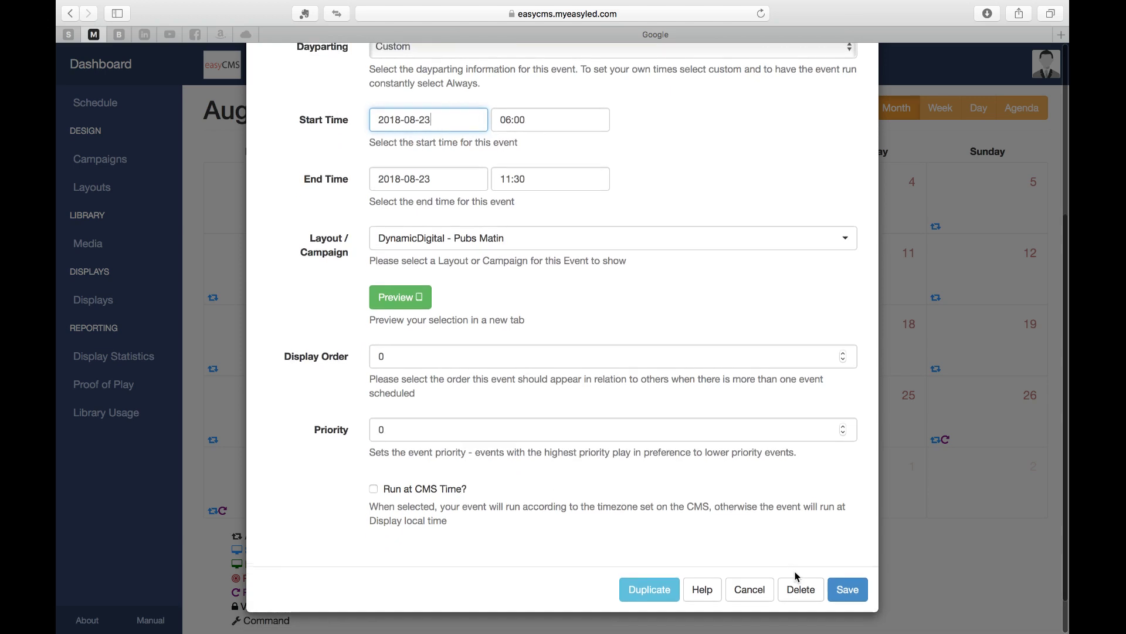
left_click(846, 590)
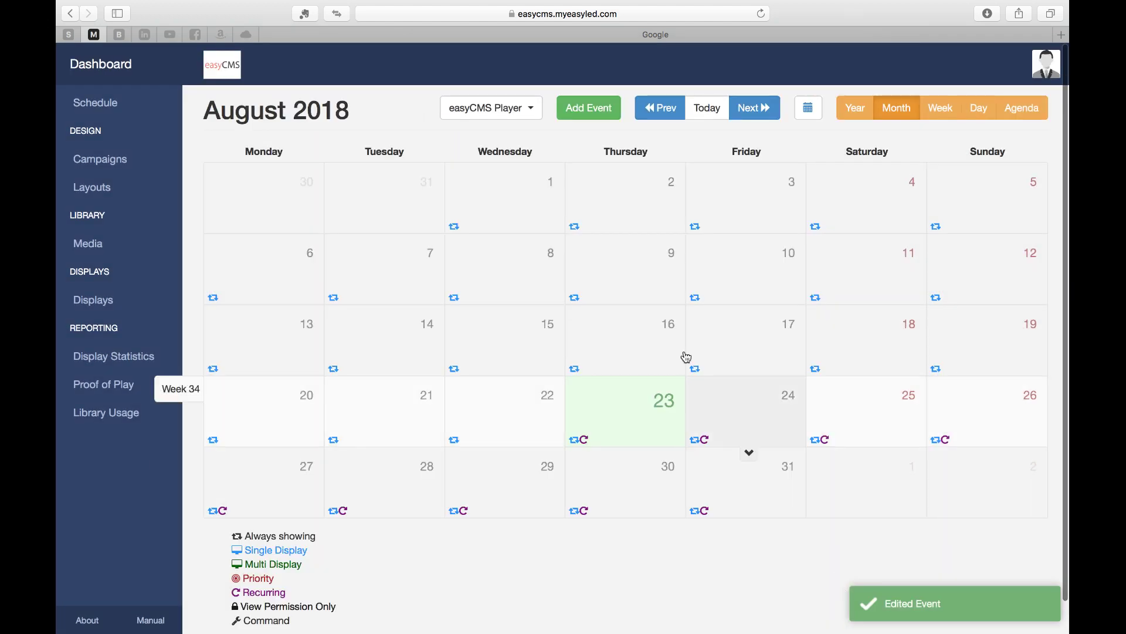
Start a new Campaign/Layout event for the easyCMS Player display using the DynamicDigital - Week-end layout
left_click(596, 117)
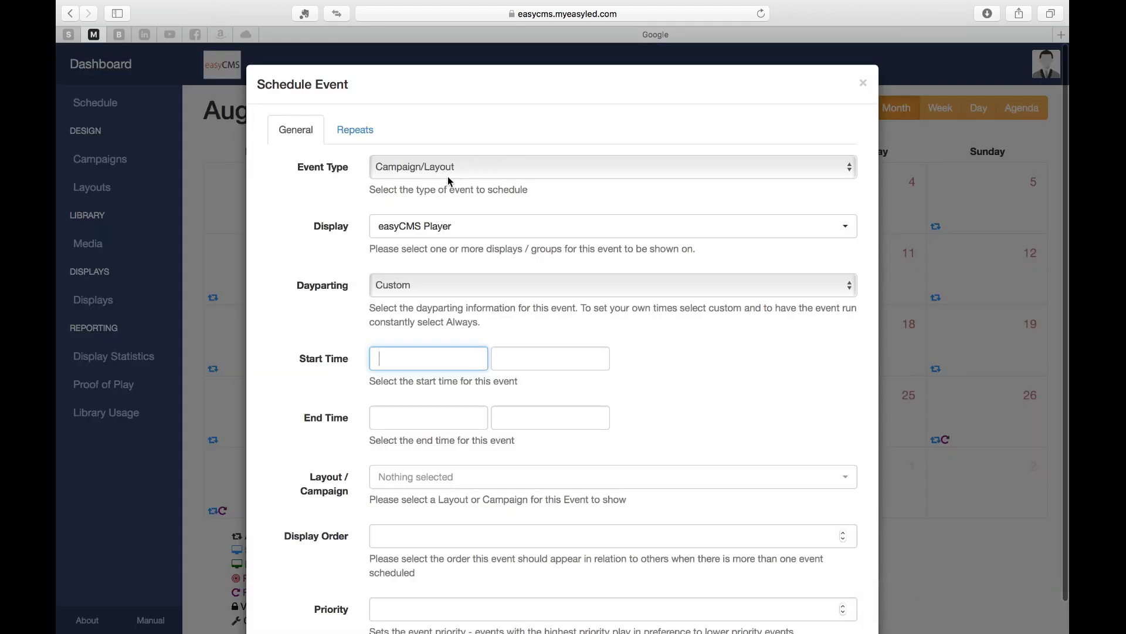
left_click(415, 485)
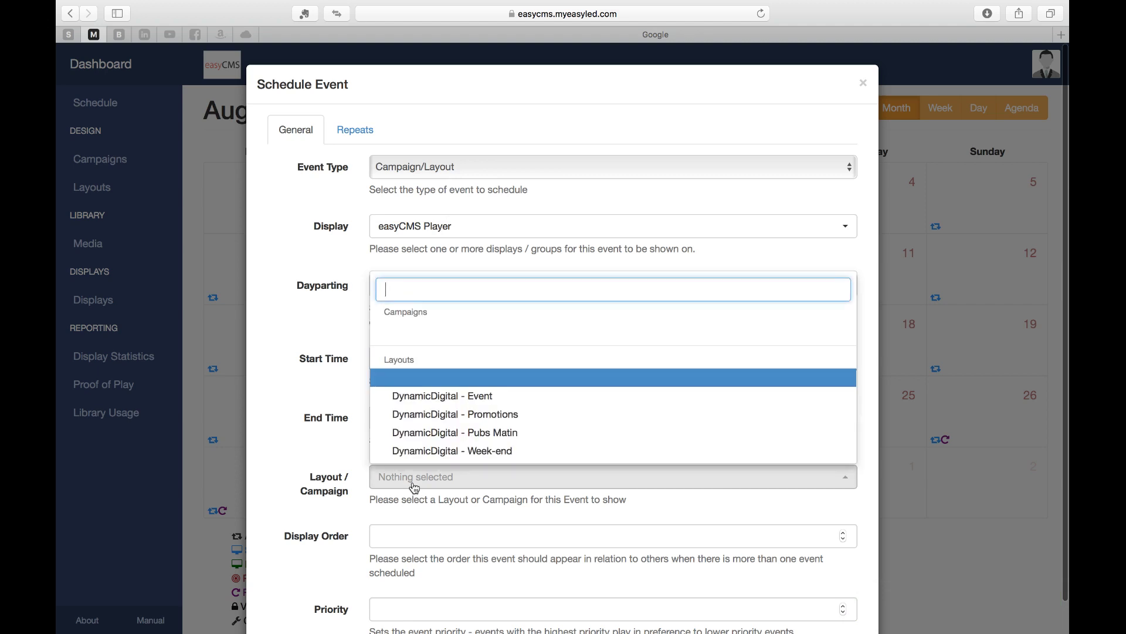
left_click(458, 452)
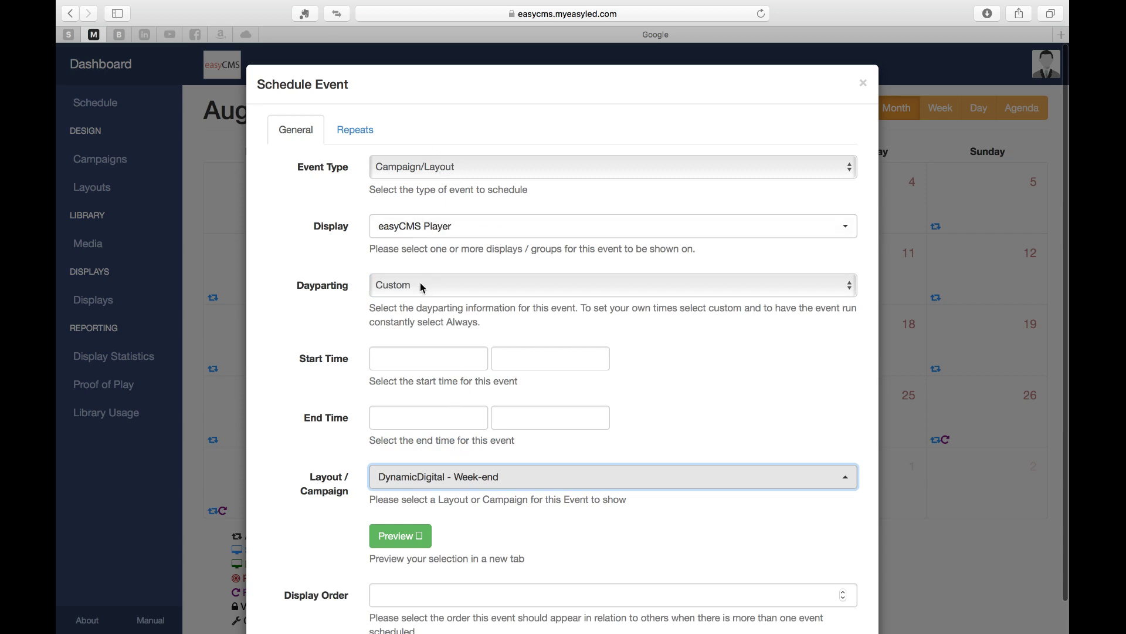
left_click(420, 357)
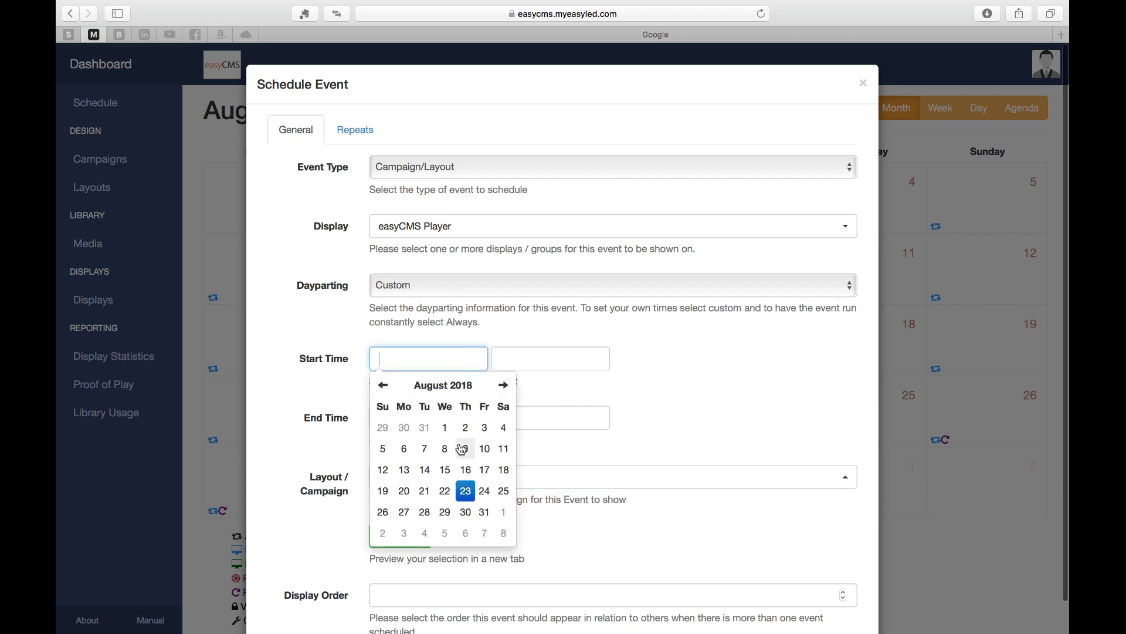
left_click(465, 491)
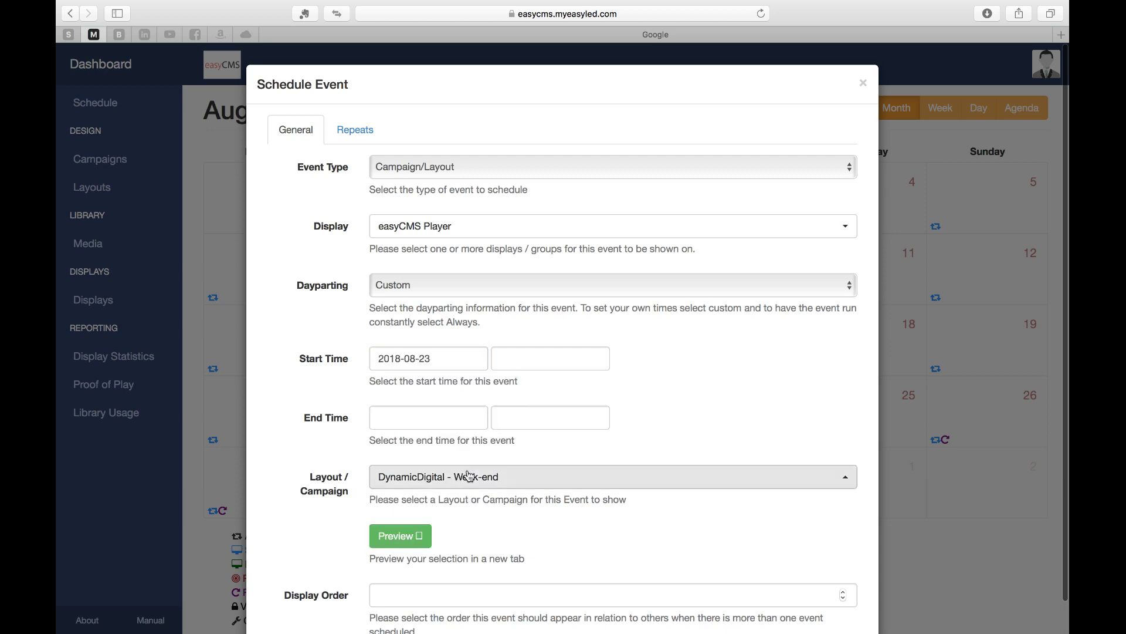
left_click(457, 415)
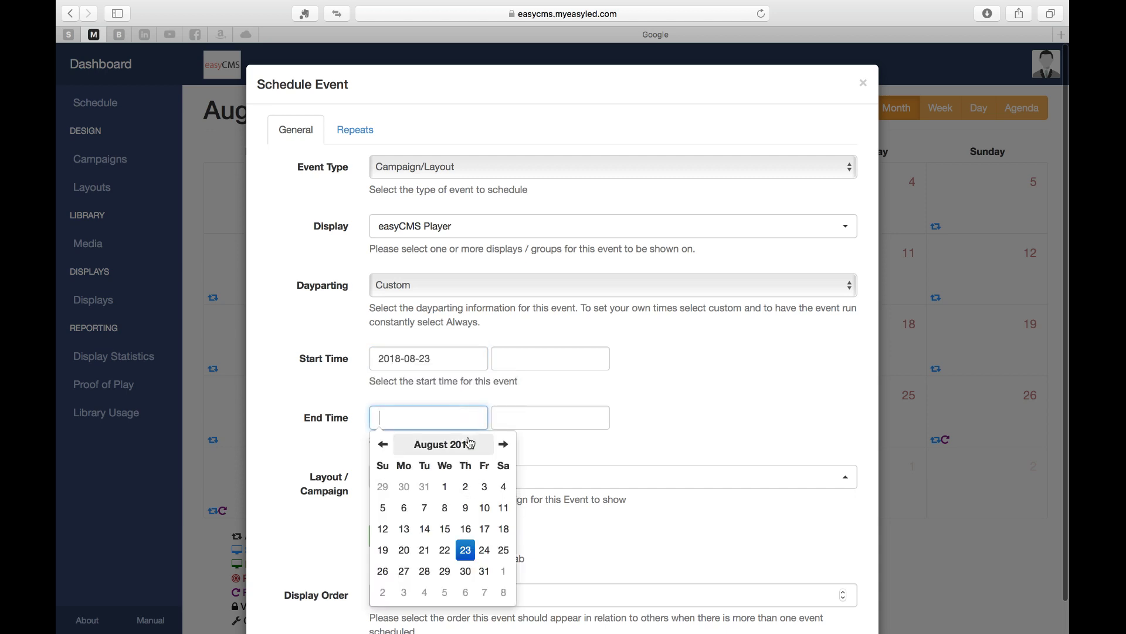
Set the event's start date to 2018-08-25 and its end date to 2018-08-26
left_click(447, 358)
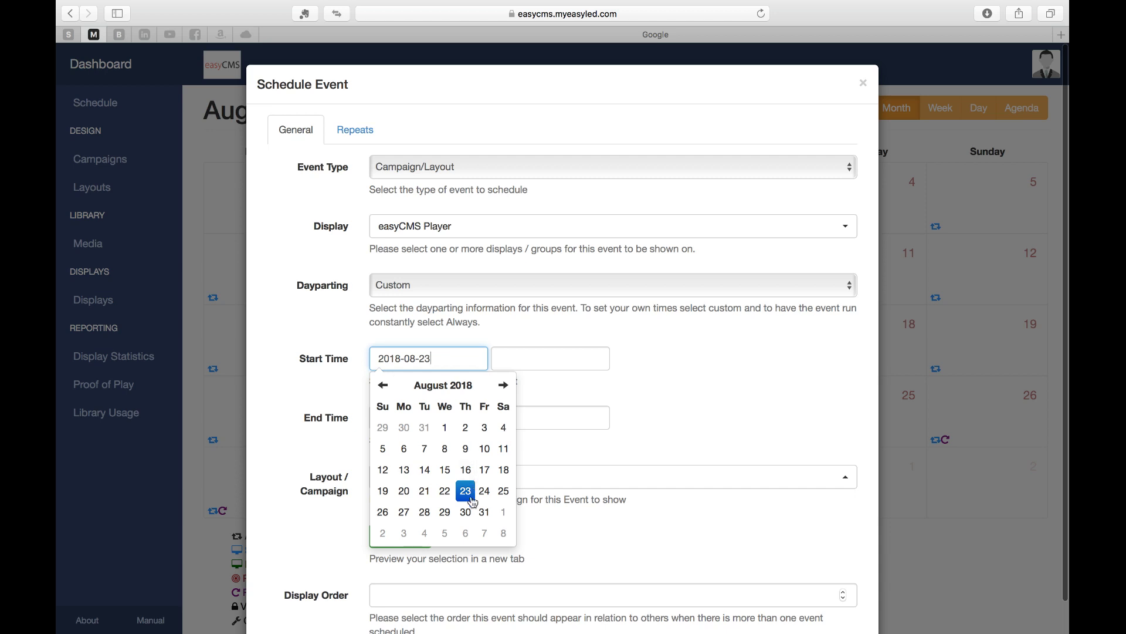
left_click(504, 491)
left_click(453, 411)
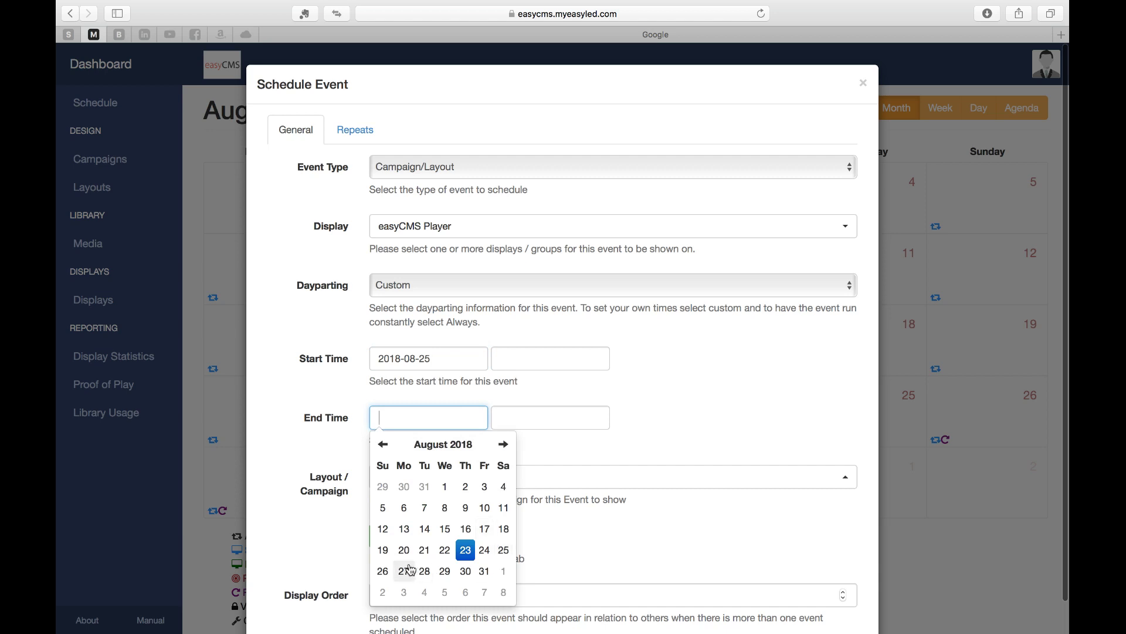
left_click(384, 571)
Set the event's start time on 2018-08-25 to 06:00
left_click(543, 358)
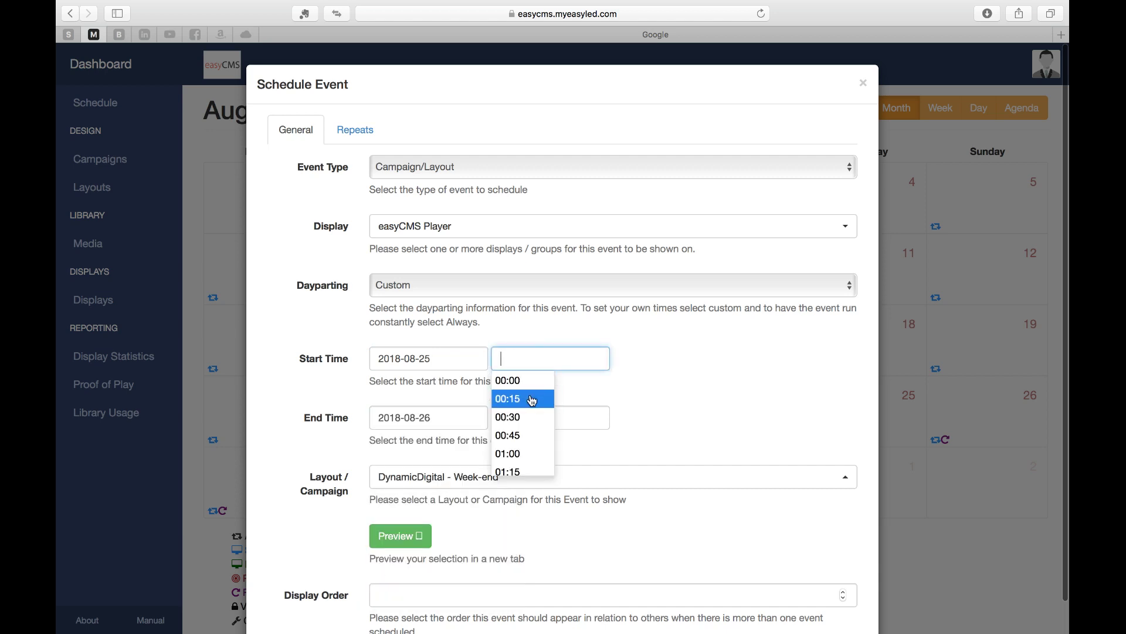
scroll(532, 399, "down", 10)
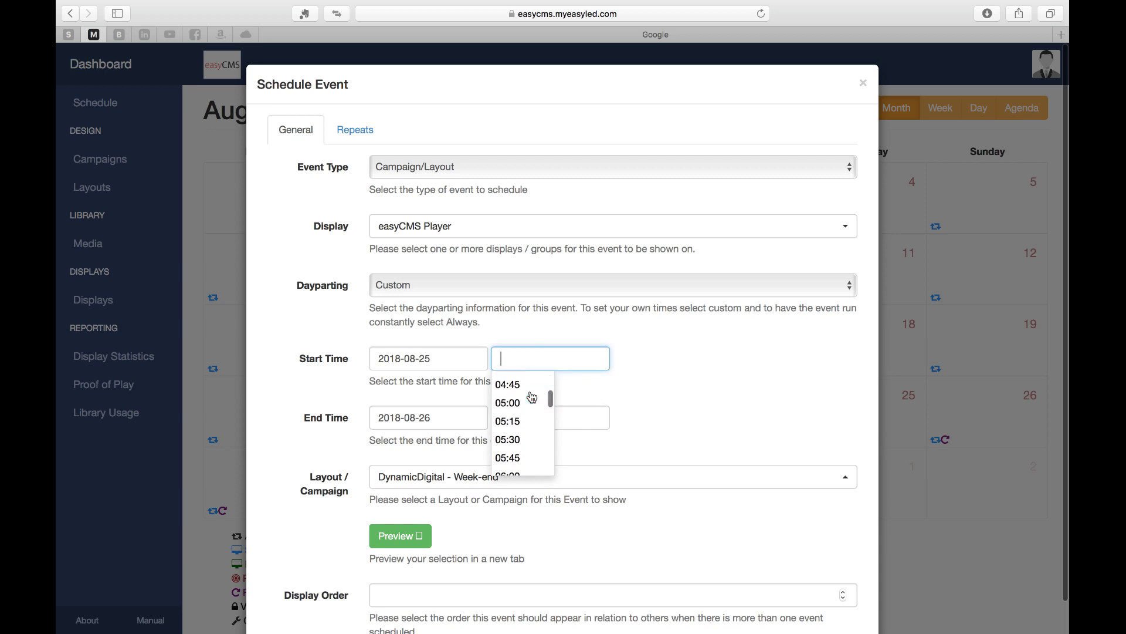
scroll(532, 399, "down", 2)
left_click(531, 399)
Set the event's end time on 2018-08-26 to 23:00
left_click(536, 420)
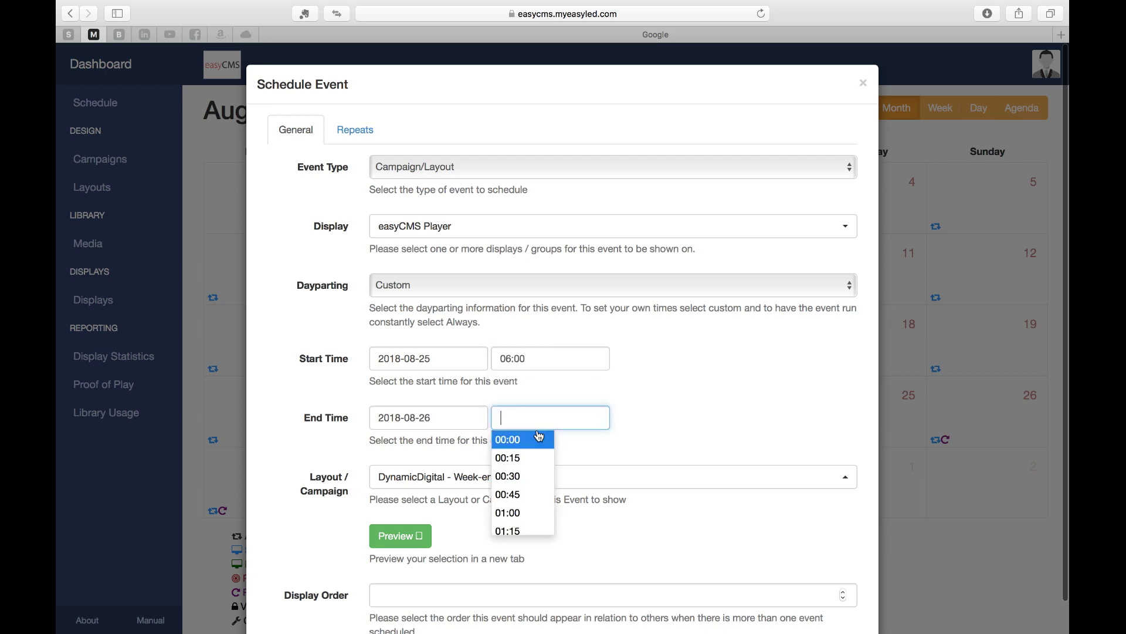
scroll(534, 511, "down", 5)
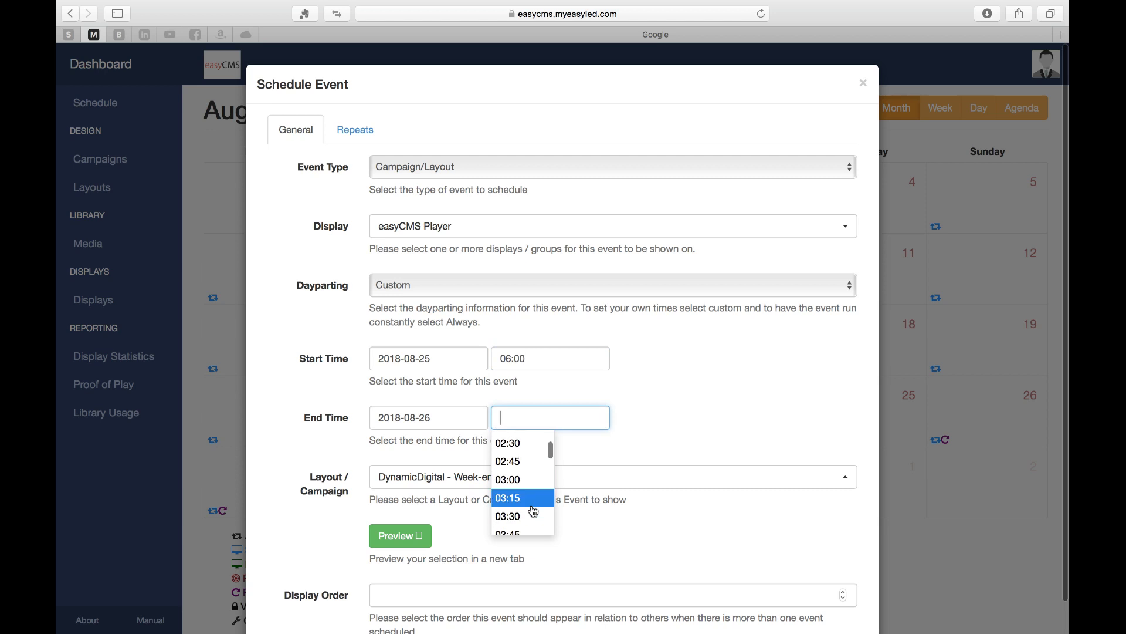
scroll(534, 512, "down", 13)
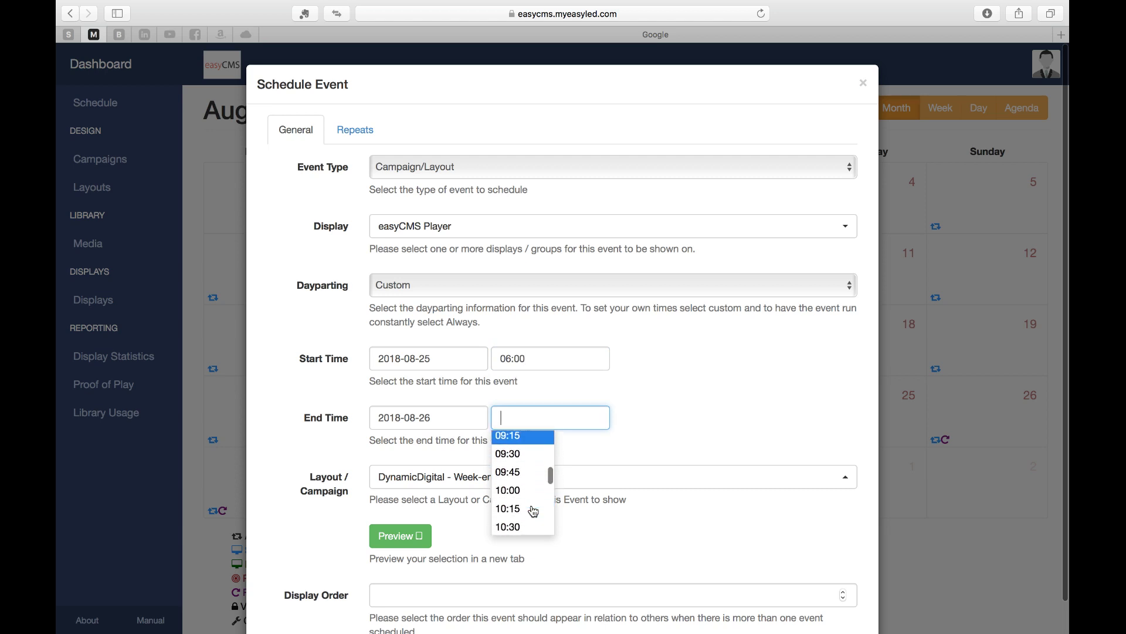
scroll(534, 512, "down", 20)
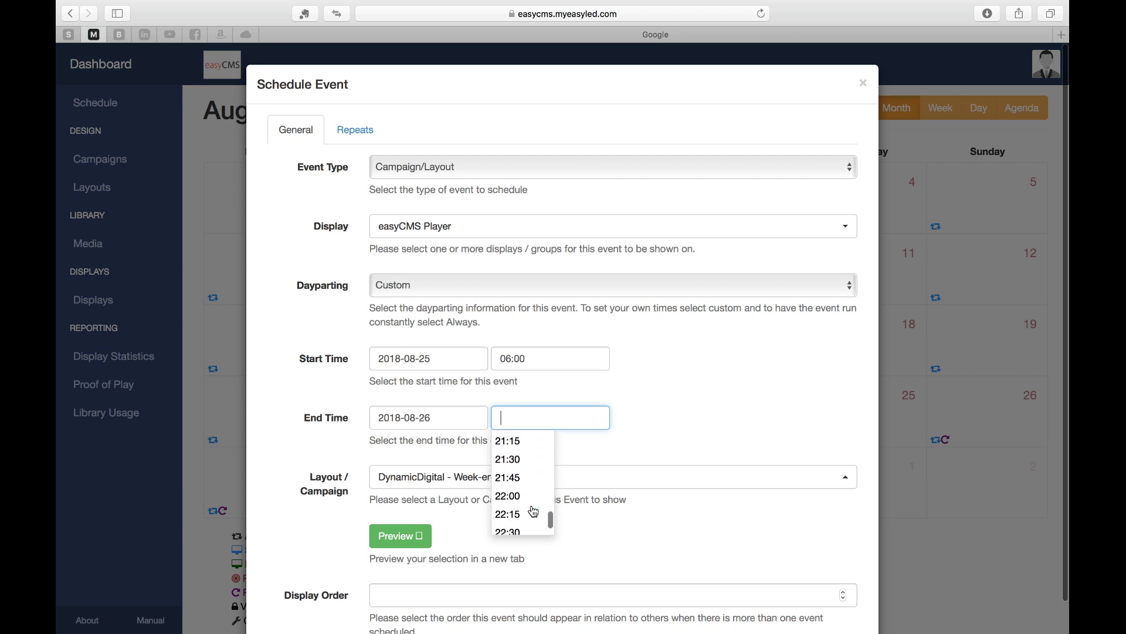
scroll(534, 511, "down", 4)
left_click(533, 512)
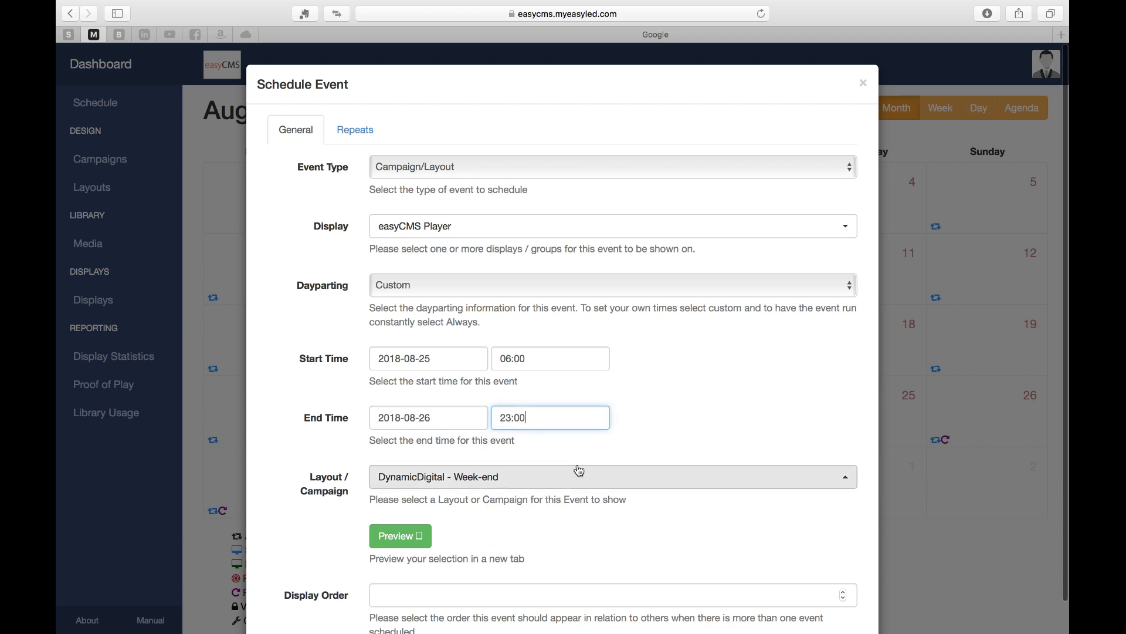
left_click(638, 421)
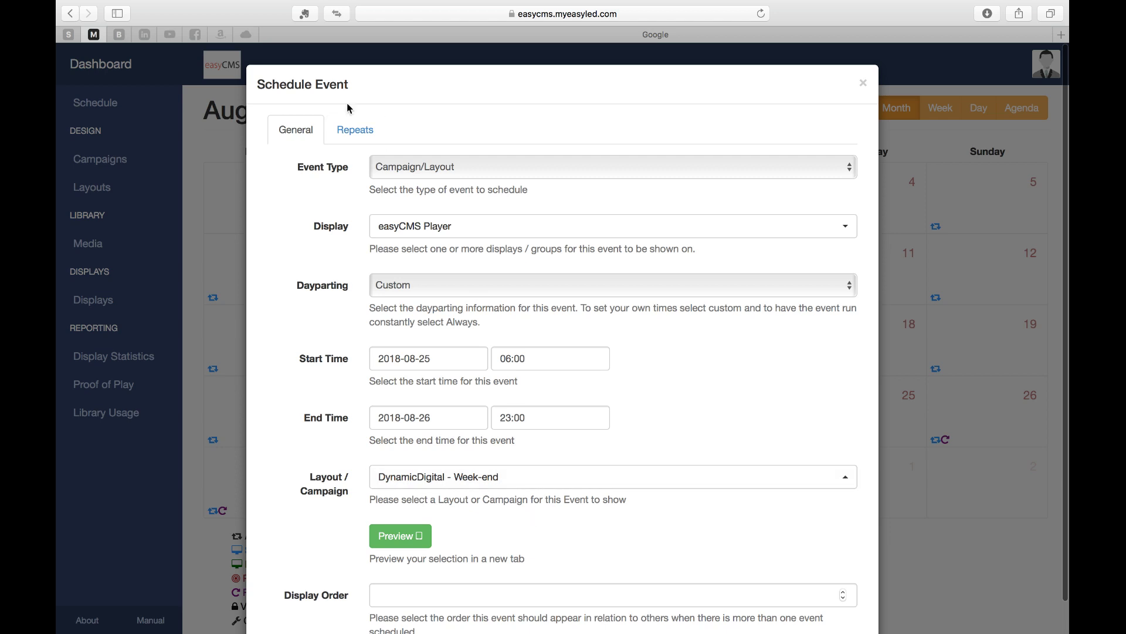
Make the event repeat weekly on Saturday and Sunday, every 1 week with no end date, and save it
left_click(355, 128)
left_click(409, 174)
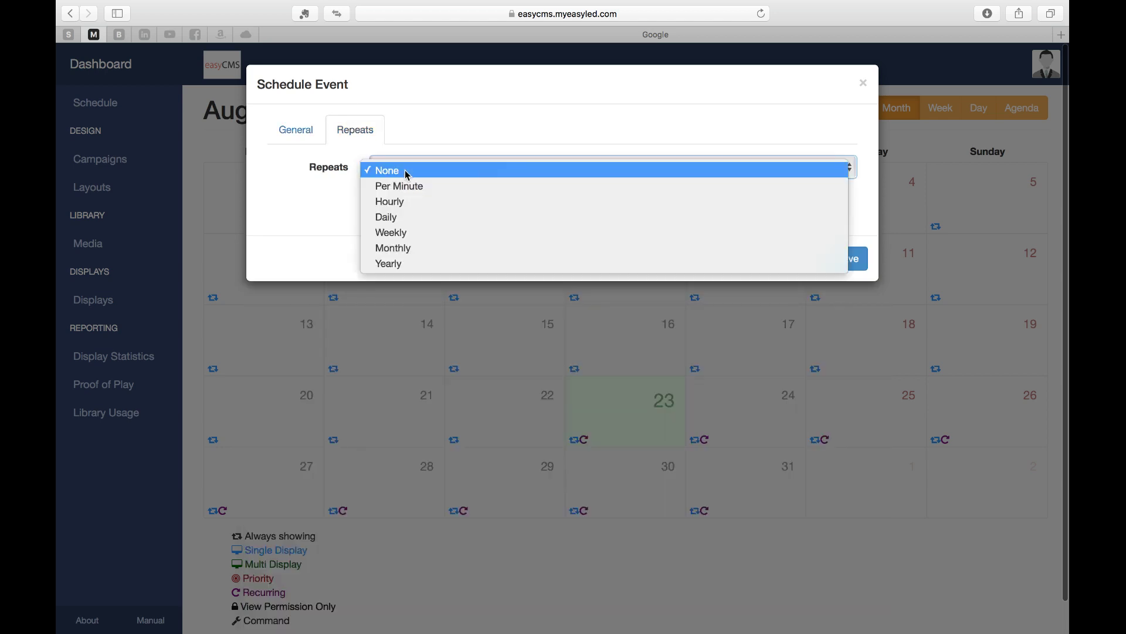
left_click(409, 233)
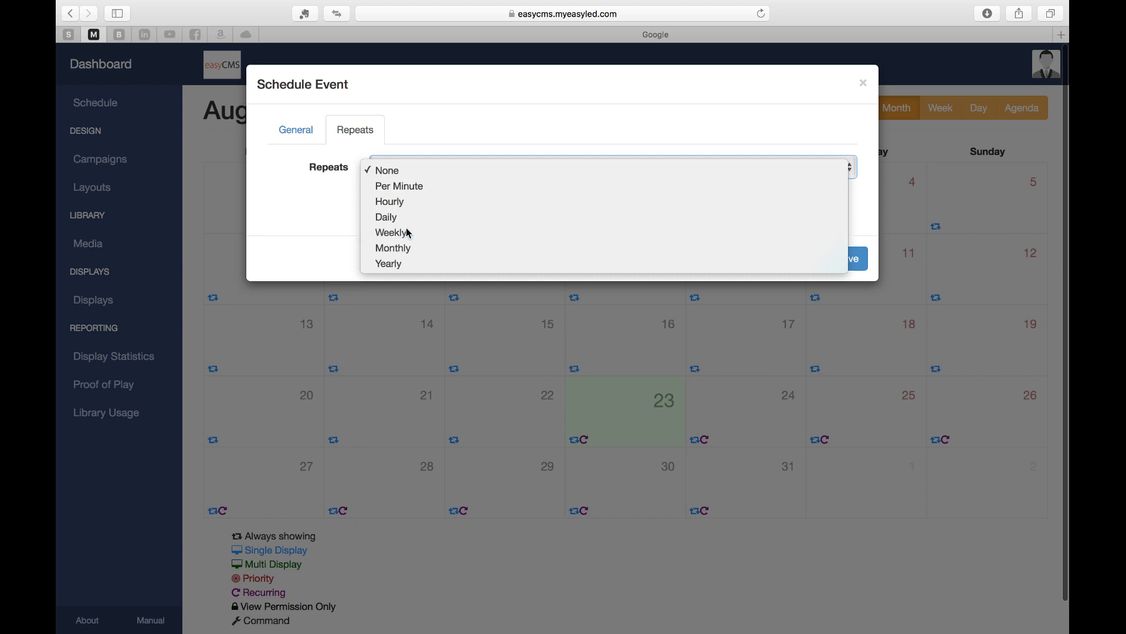
left_click(409, 234)
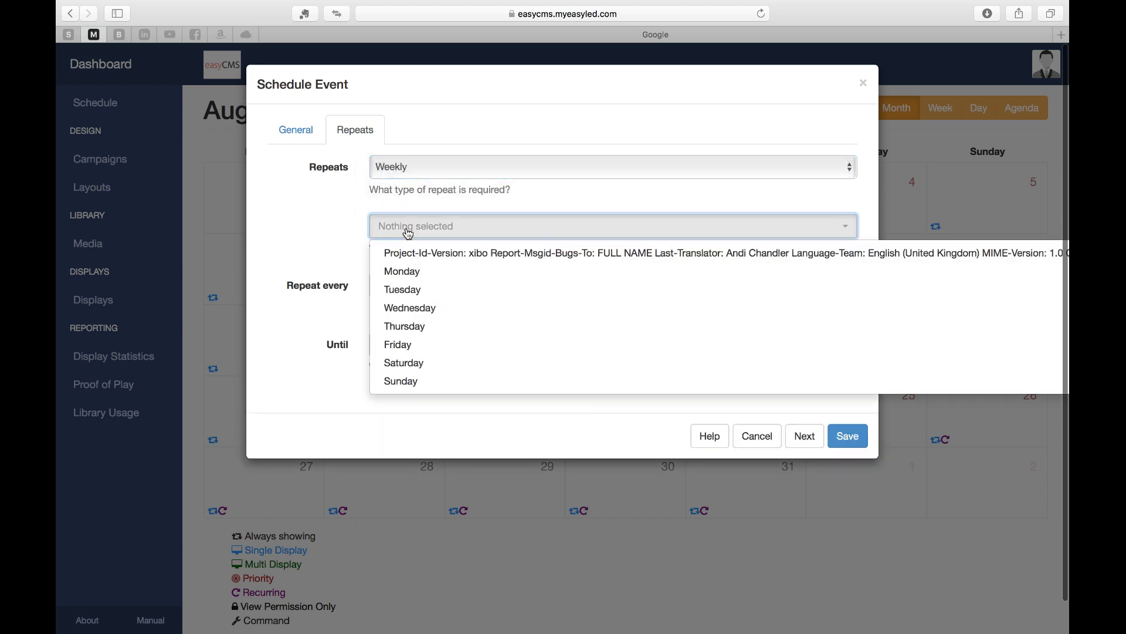
left_click(420, 365)
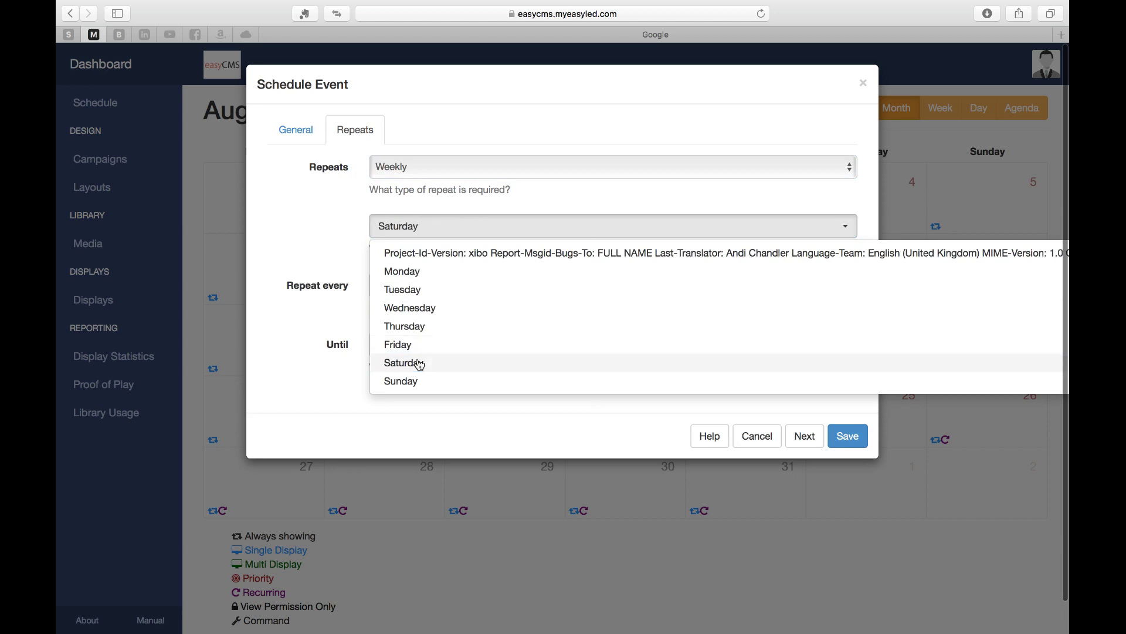
left_click(417, 380)
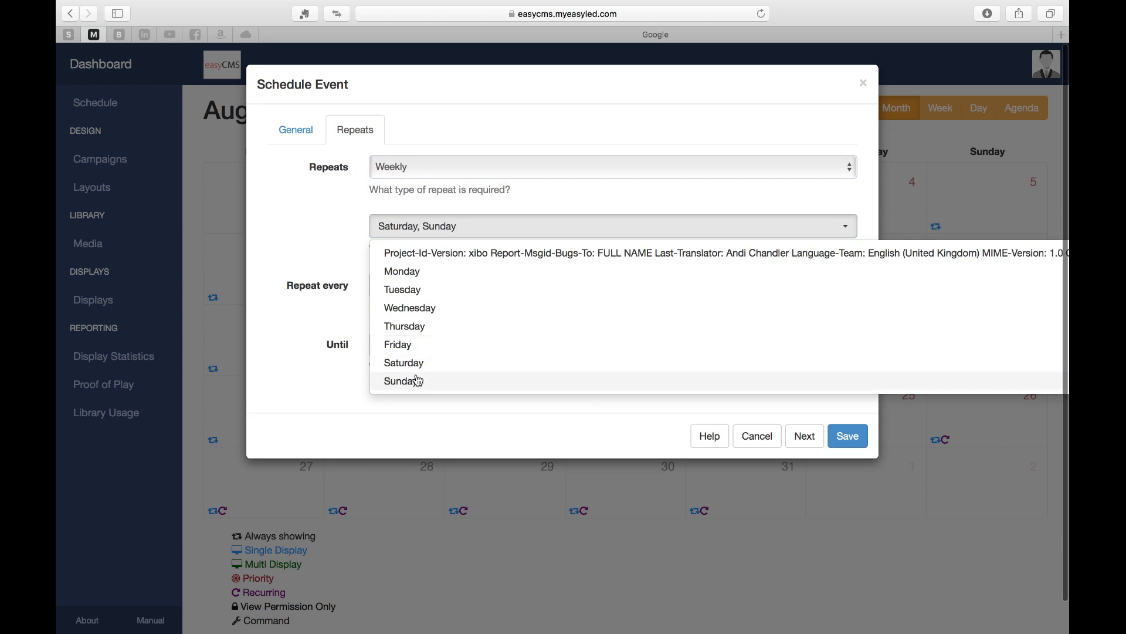
left_click(338, 258)
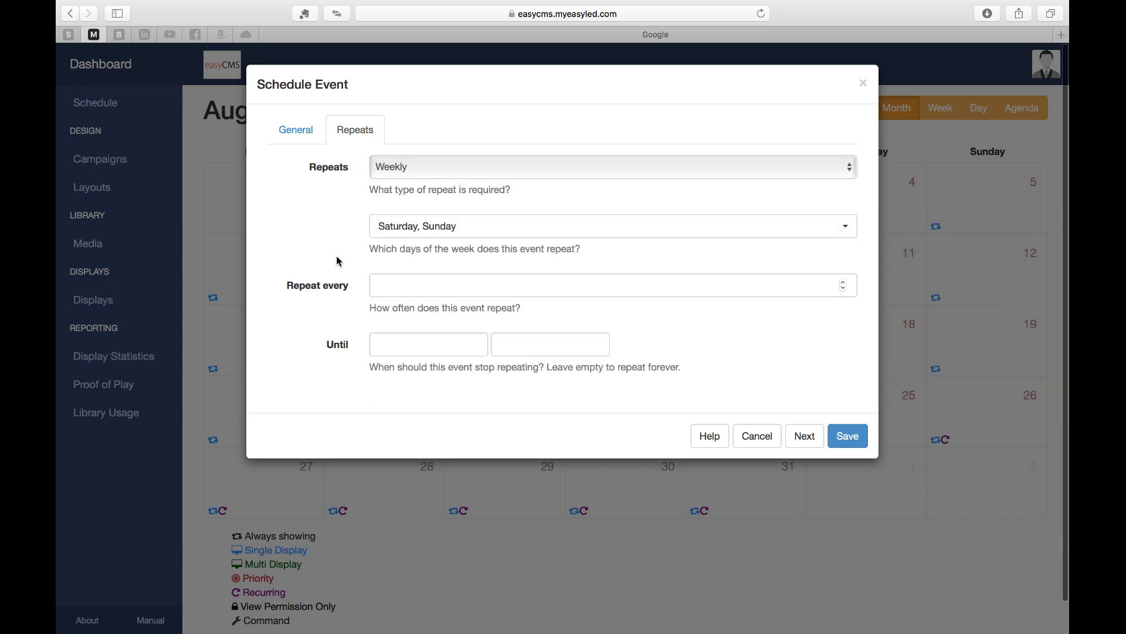
left_click(392, 281)
type("1")
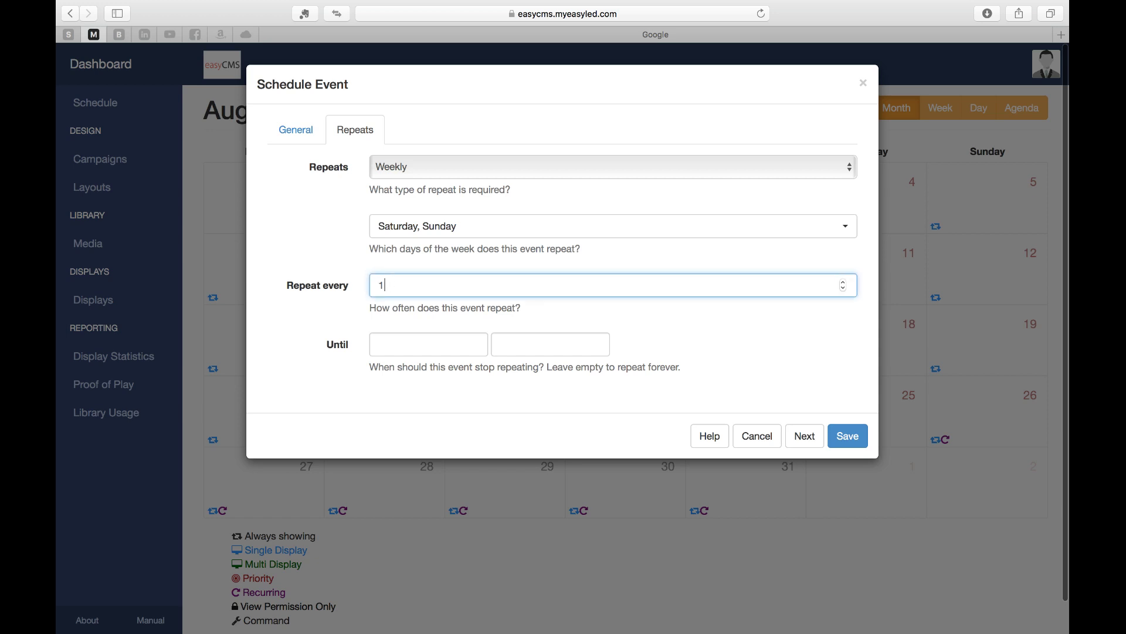
left_click(852, 444)
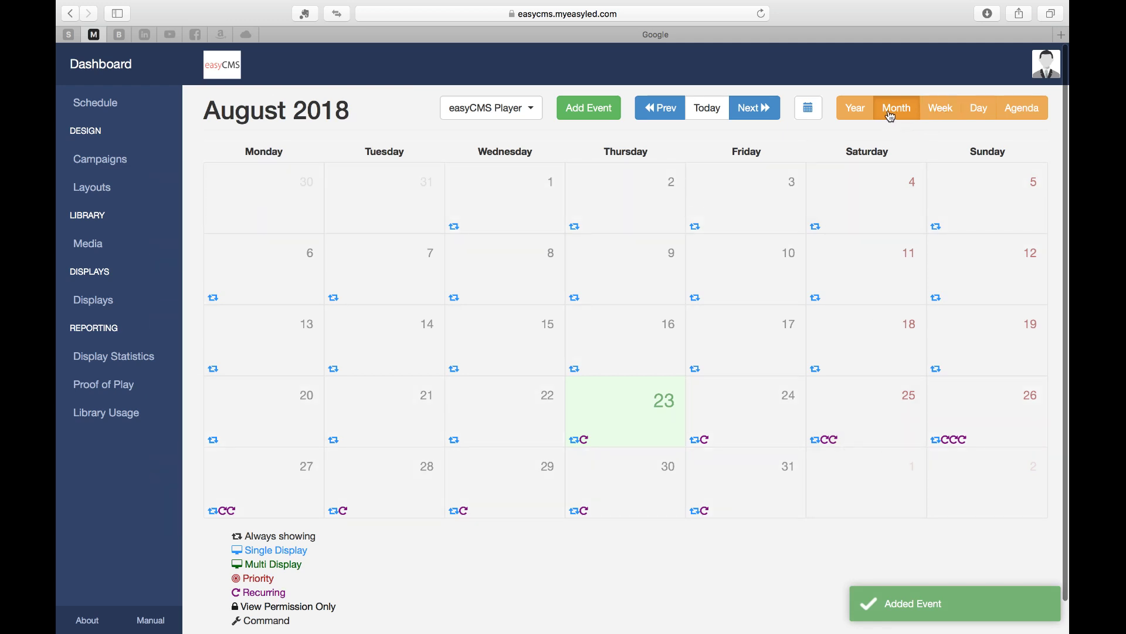
Edit the Week-end event on September 1, 2018, set its priority to 1 and save it
left_click(763, 110)
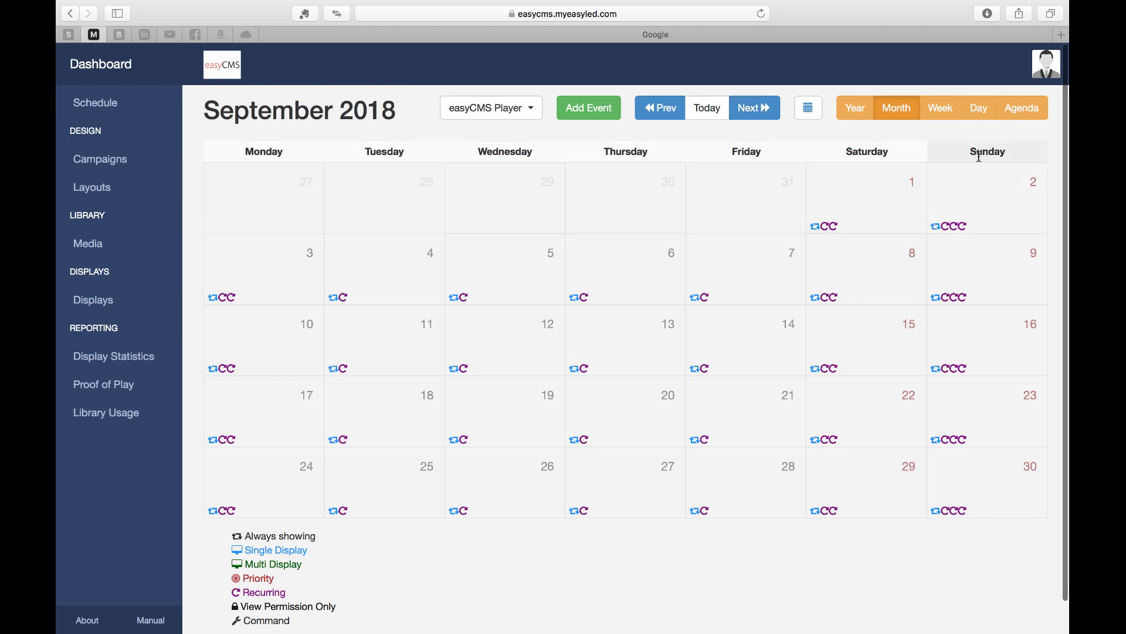
mouse_move(949, 227)
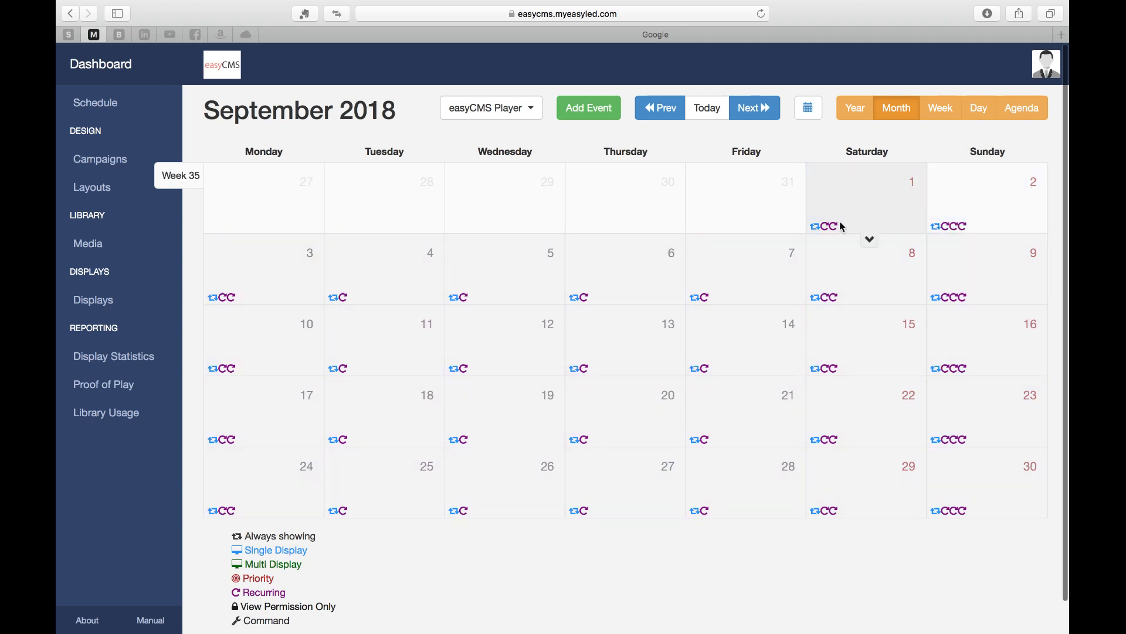
mouse_move(821, 229)
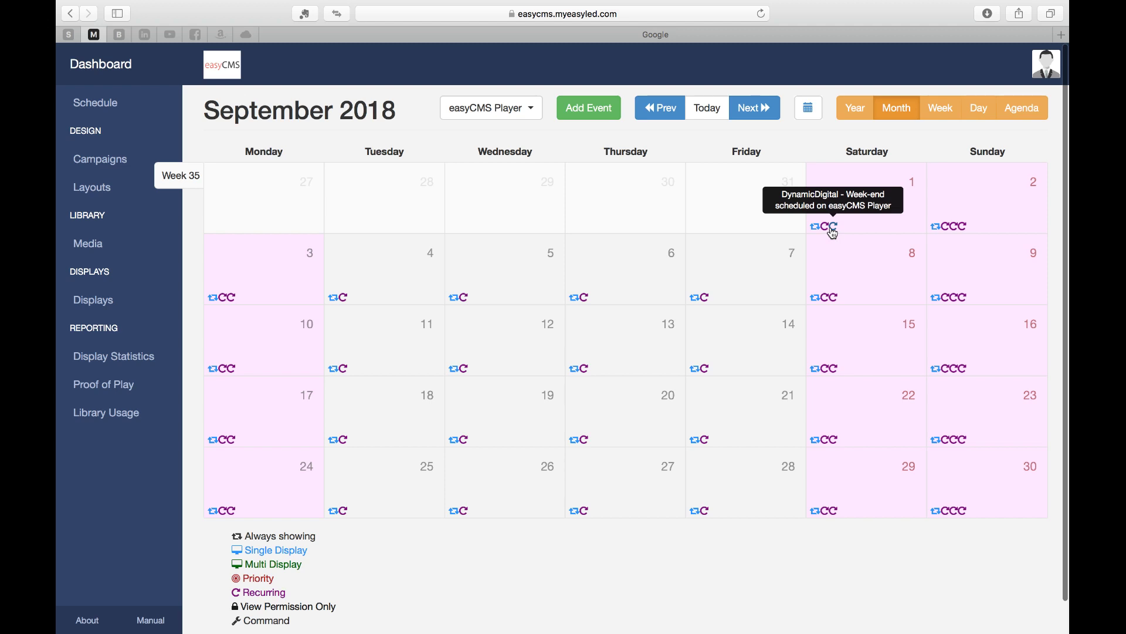
left_click(832, 229)
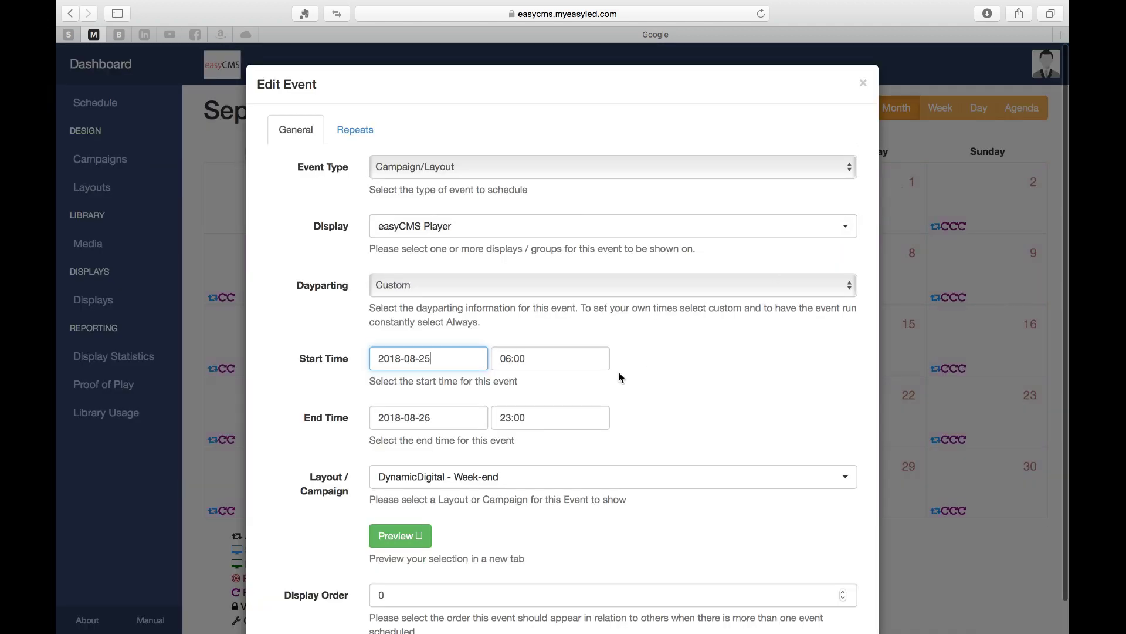
scroll(622, 378, "down", 5)
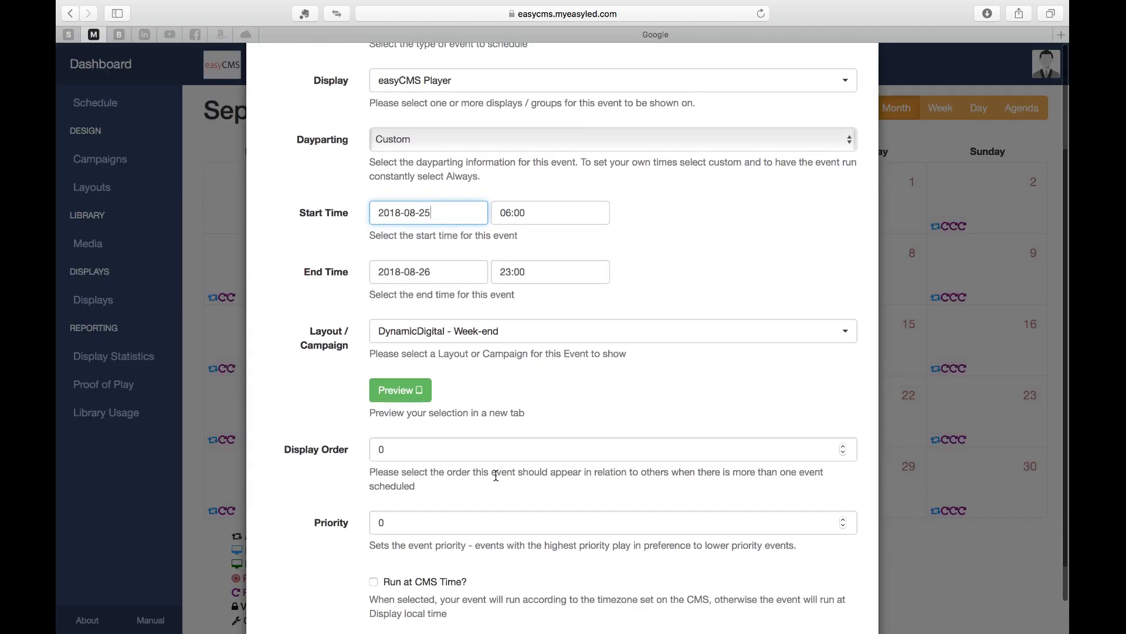
left_click(409, 531)
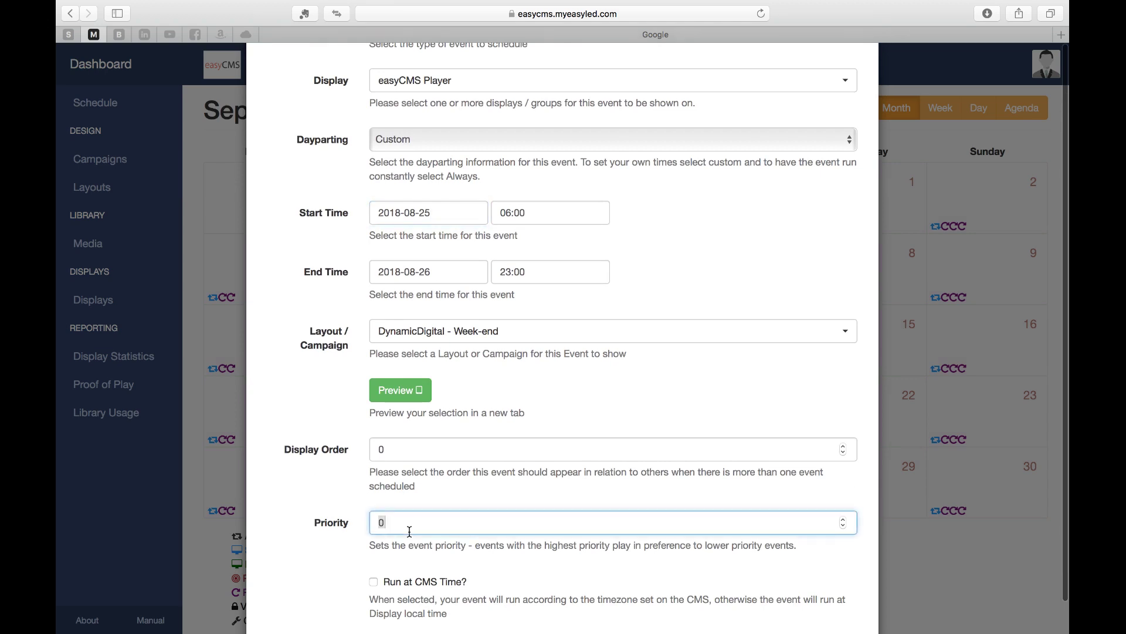
key("BackSpace")
type("1")
left_click(315, 556)
scroll(598, 545, "down", 3)
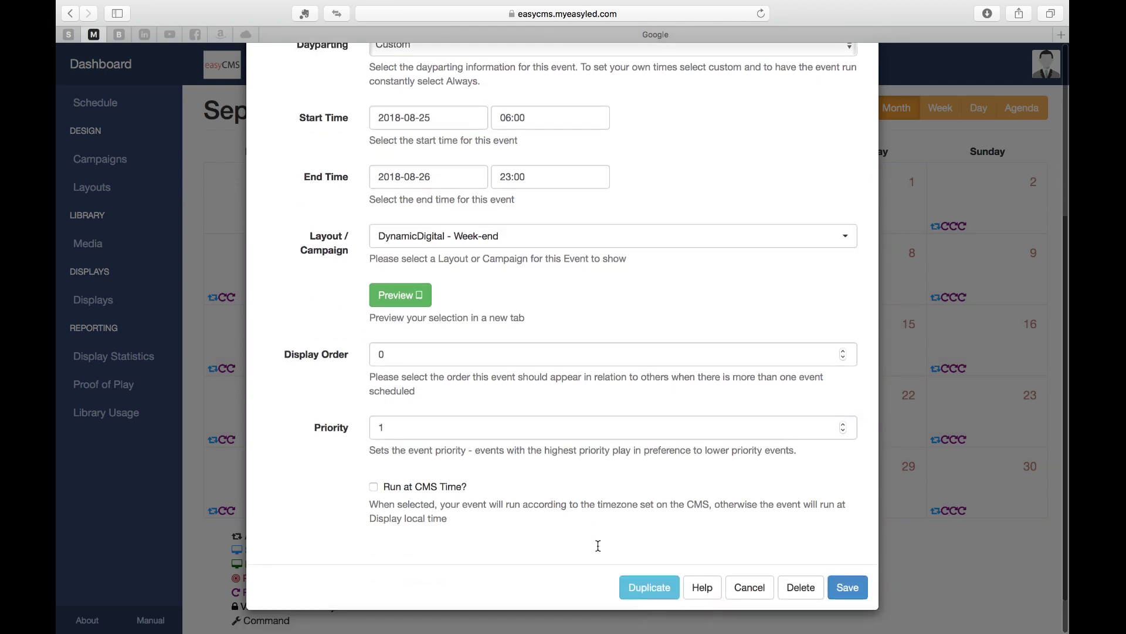
left_click(853, 590)
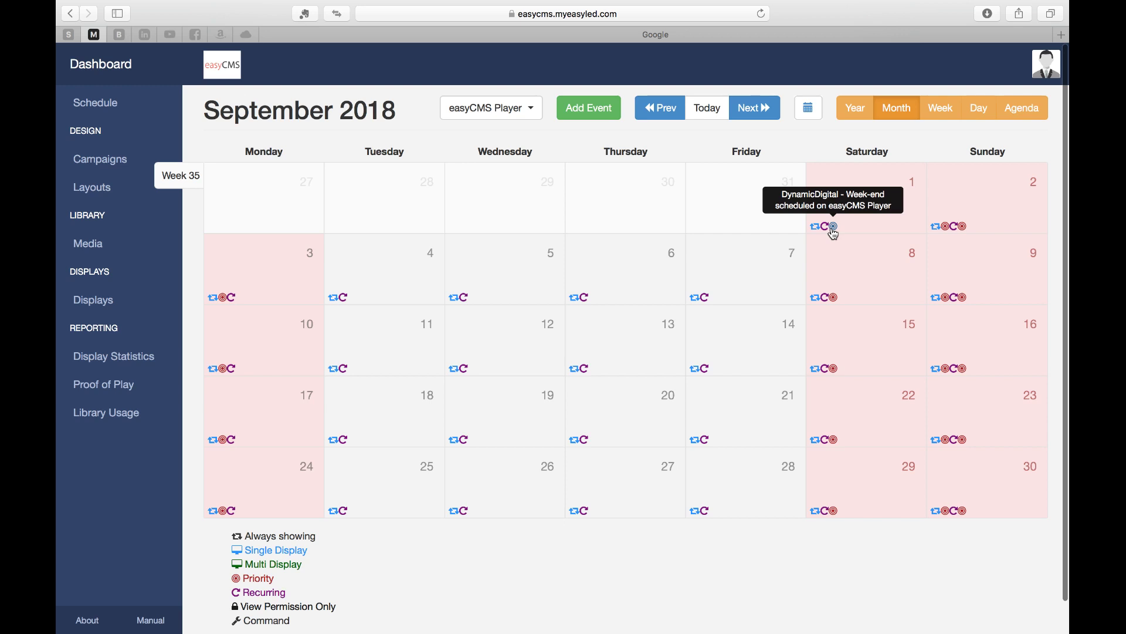
Reopen the Week-end event on September 1 and examine its priority setting
left_click(834, 227)
scroll(329, 505, "down", 5)
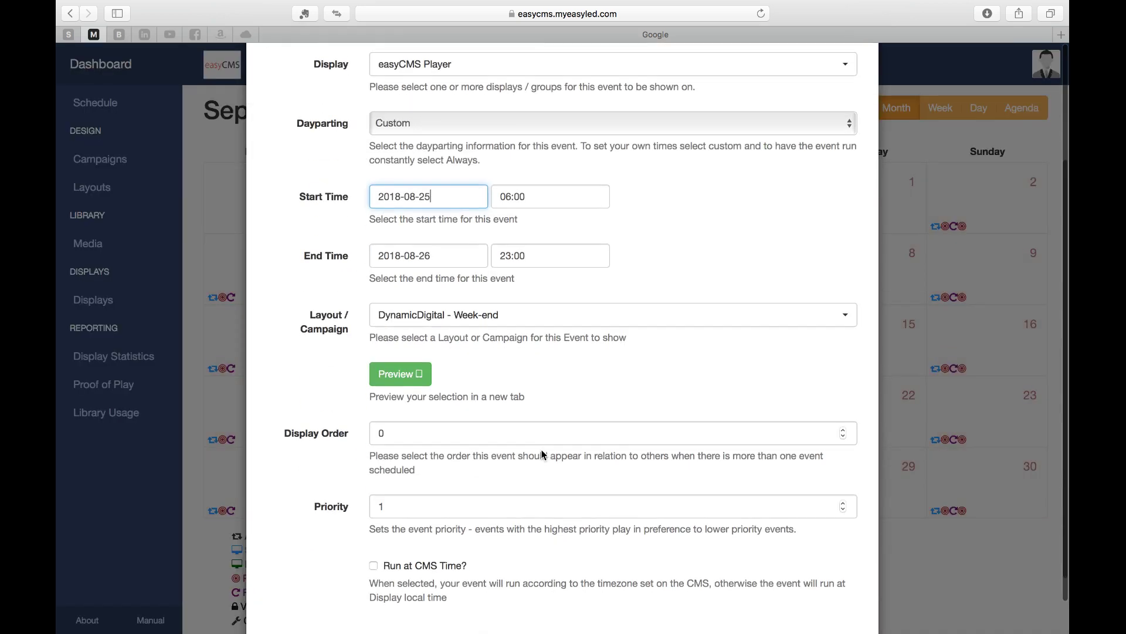
left_click(339, 488)
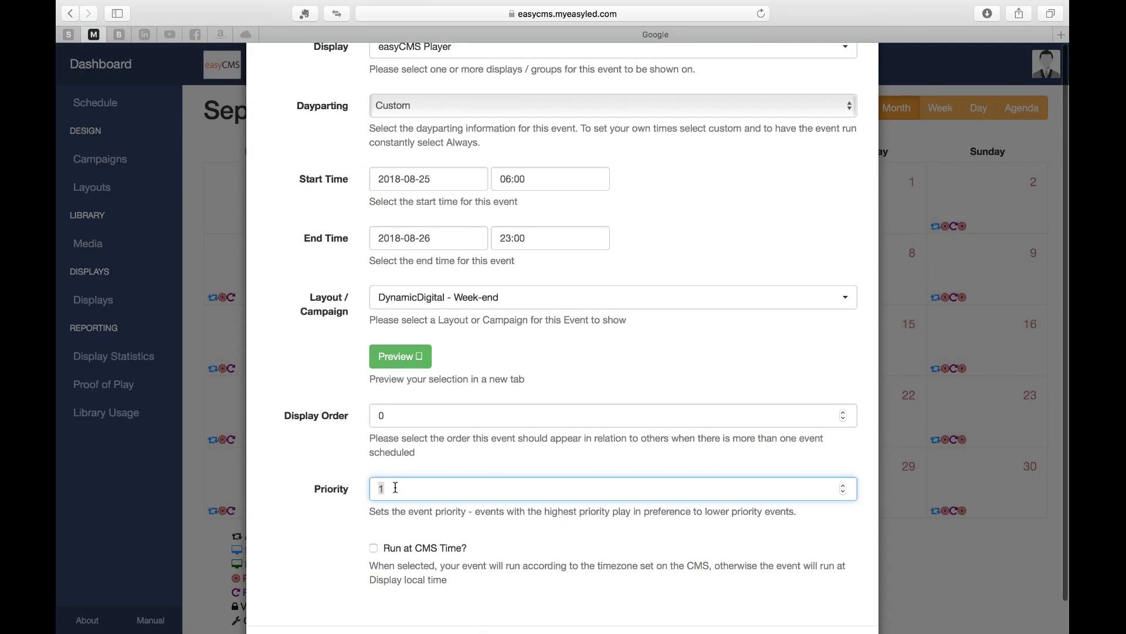
left_click(339, 525)
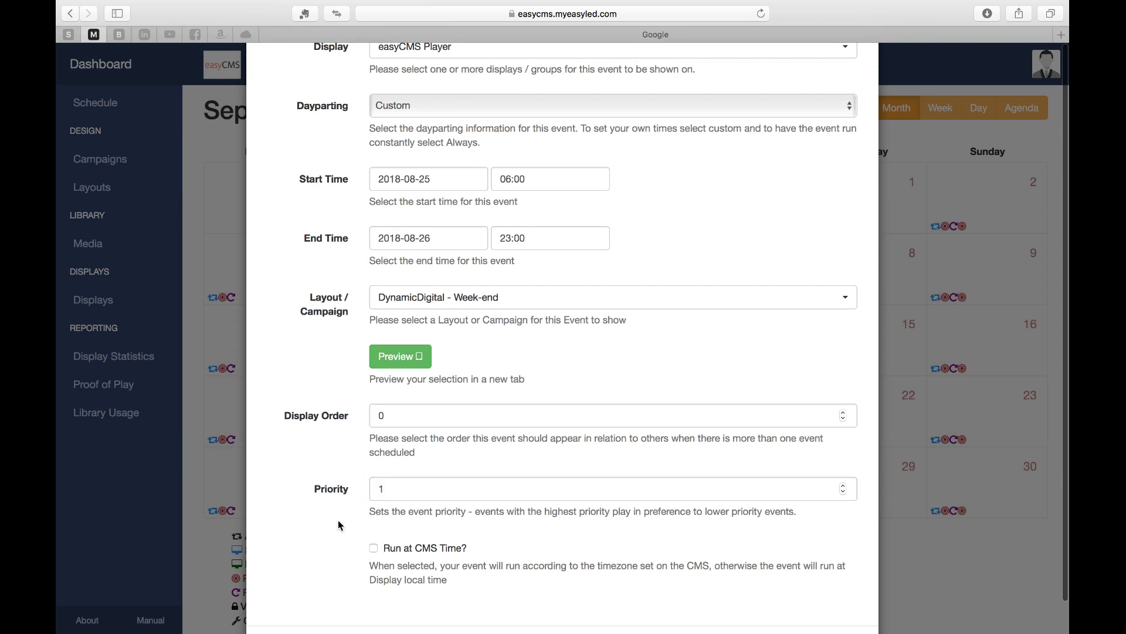
Close the Week-end event without changes and start a new event on easyCMS Player with the DynamicDigital - Event layout
scroll(340, 525, "down", 2)
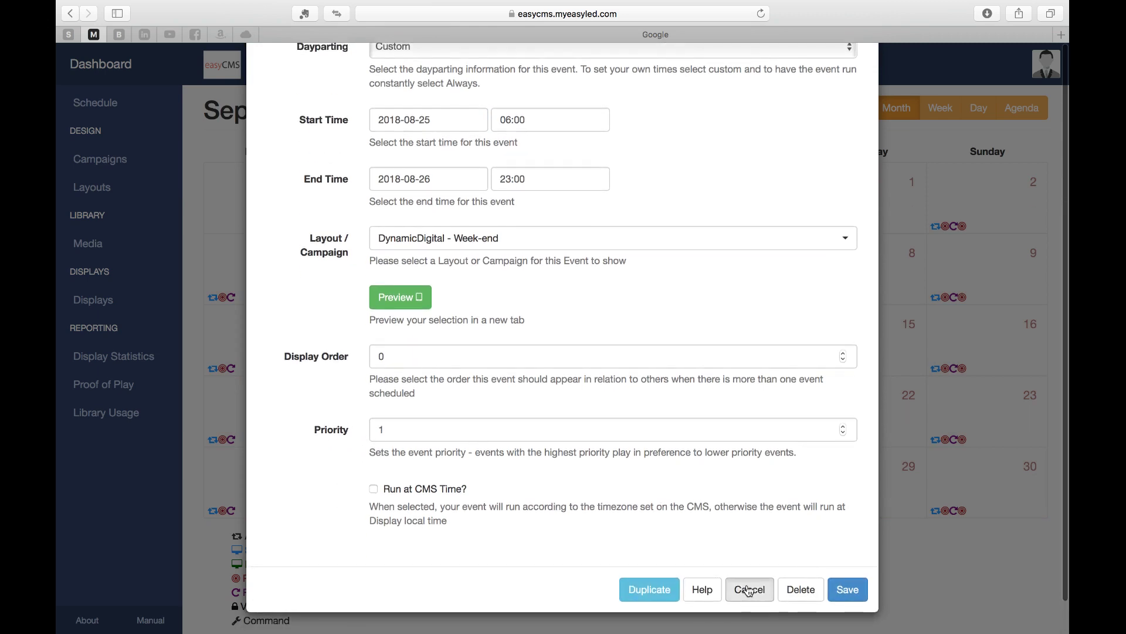
left_click(750, 590)
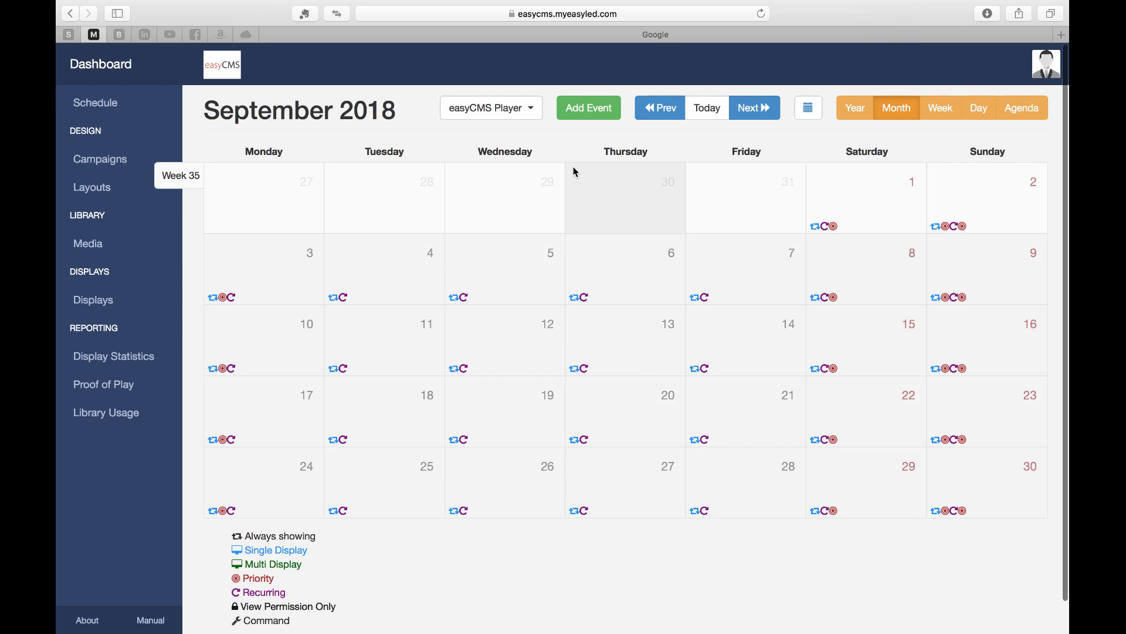
left_click(594, 113)
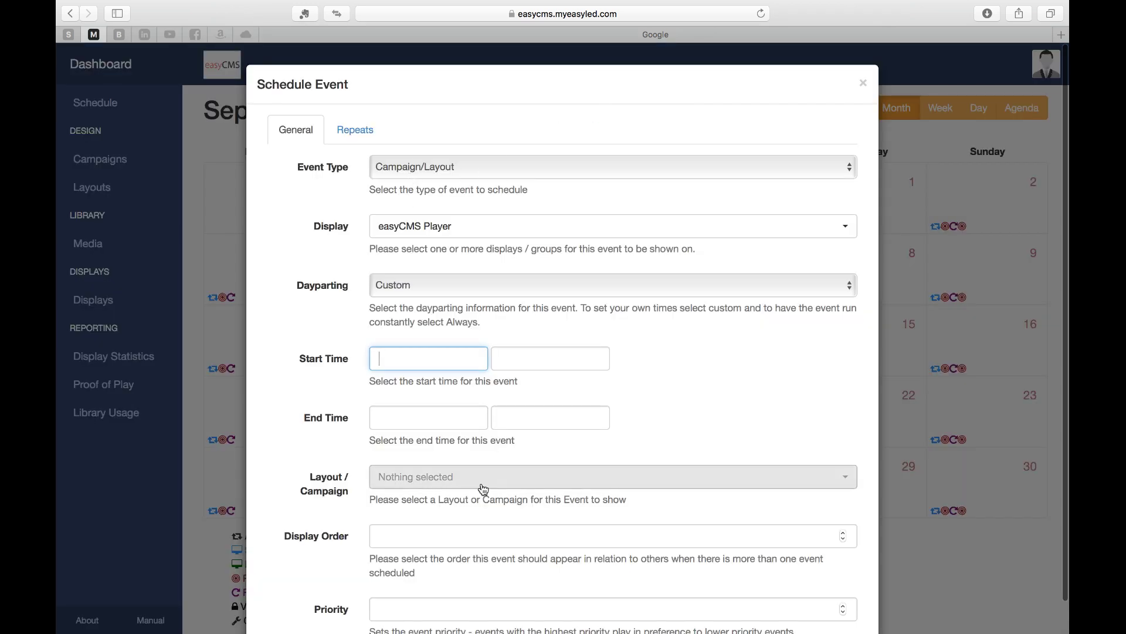
left_click(447, 490)
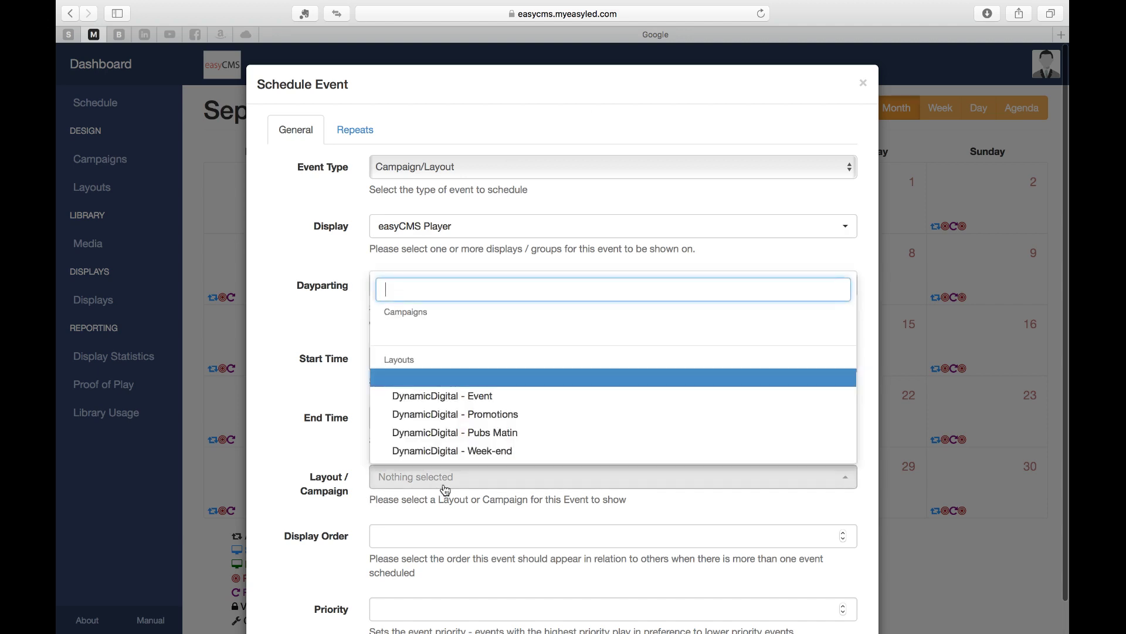
left_click(466, 404)
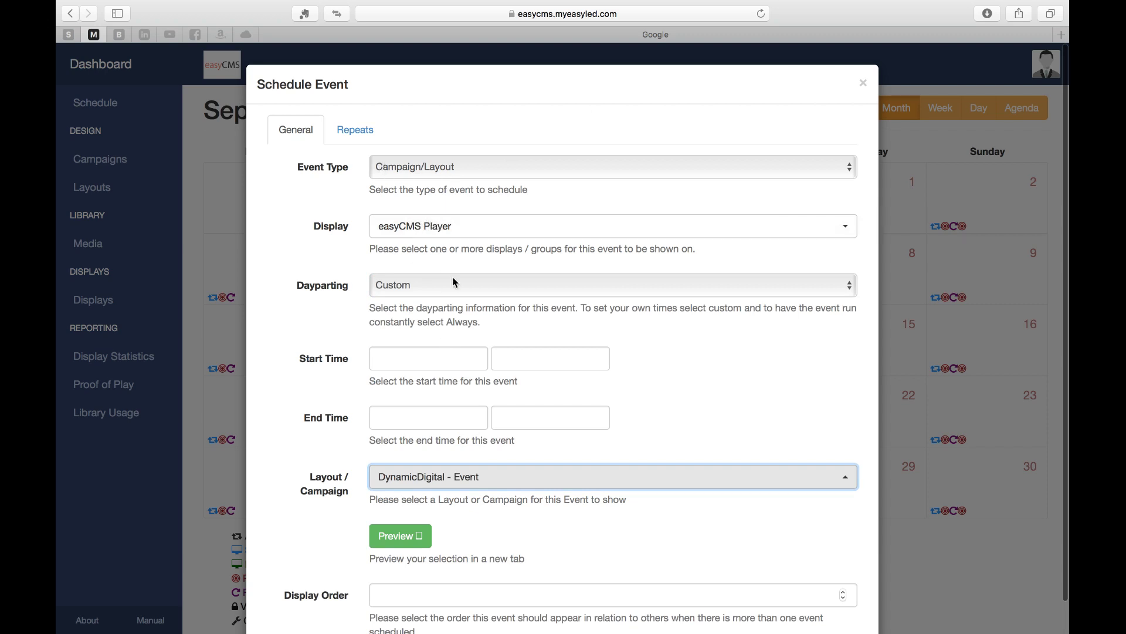
scroll(404, 535, "down", 3)
scroll(402, 393, "up", 3)
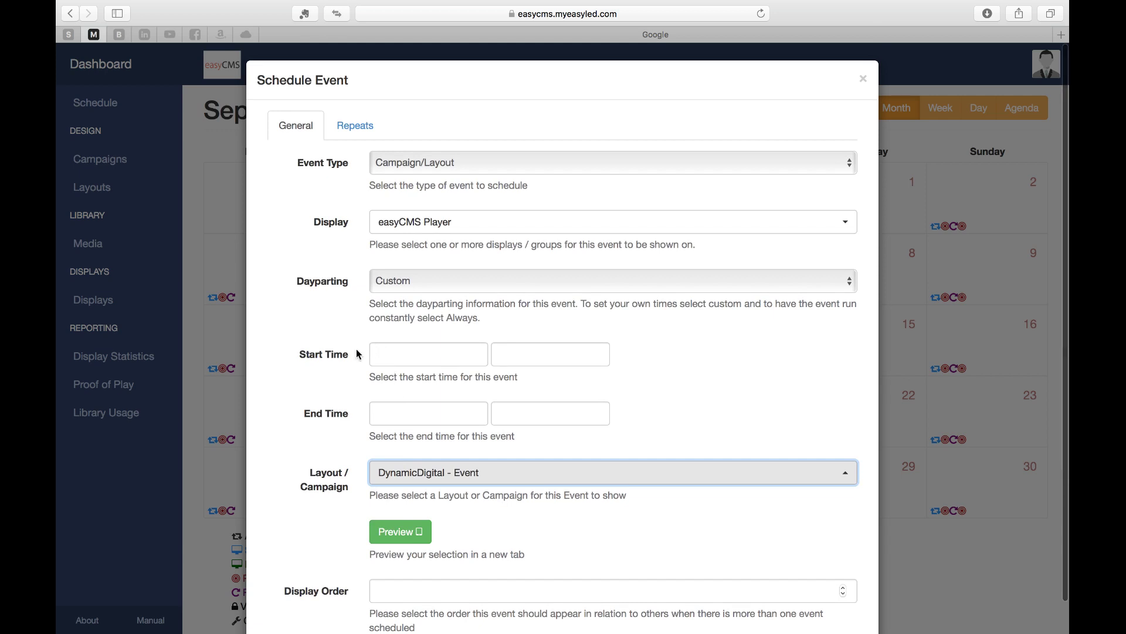
Set the new event's start time to 2018-09-03 at 06:00
left_click(412, 349)
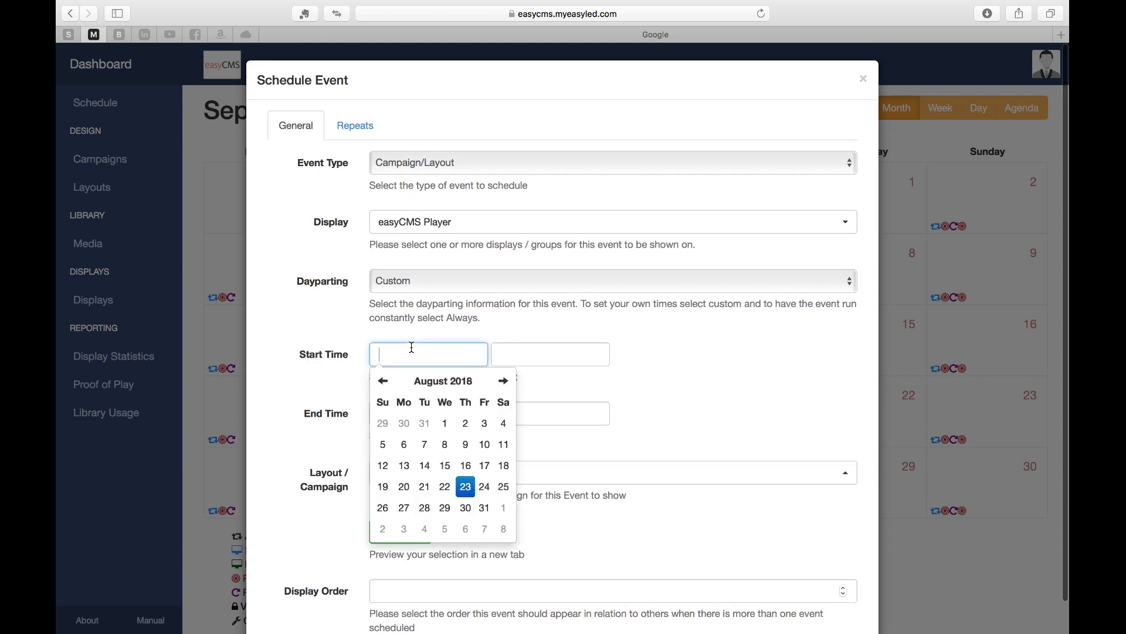
scroll(455, 501, "down", 2)
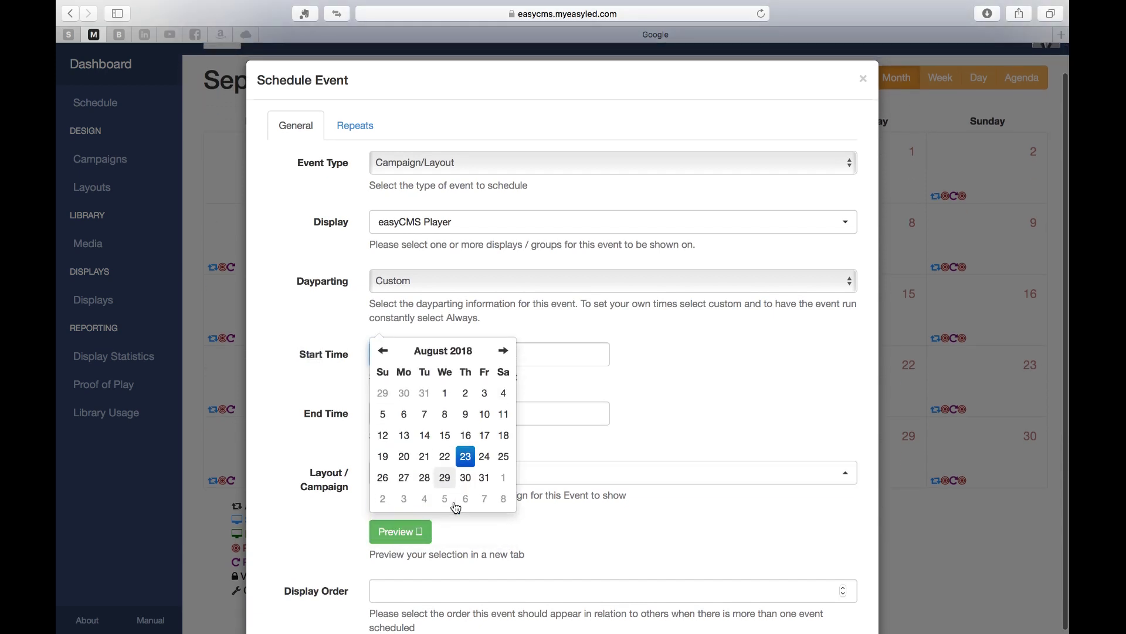
left_click(405, 498)
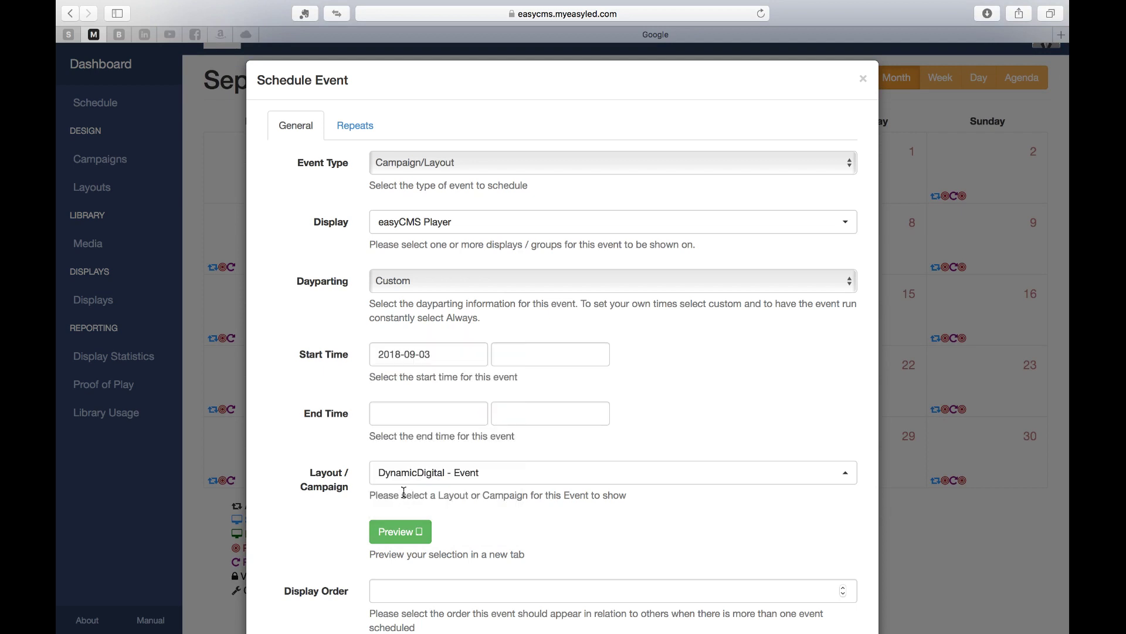
left_click(579, 357)
scroll(526, 423, "down", 10)
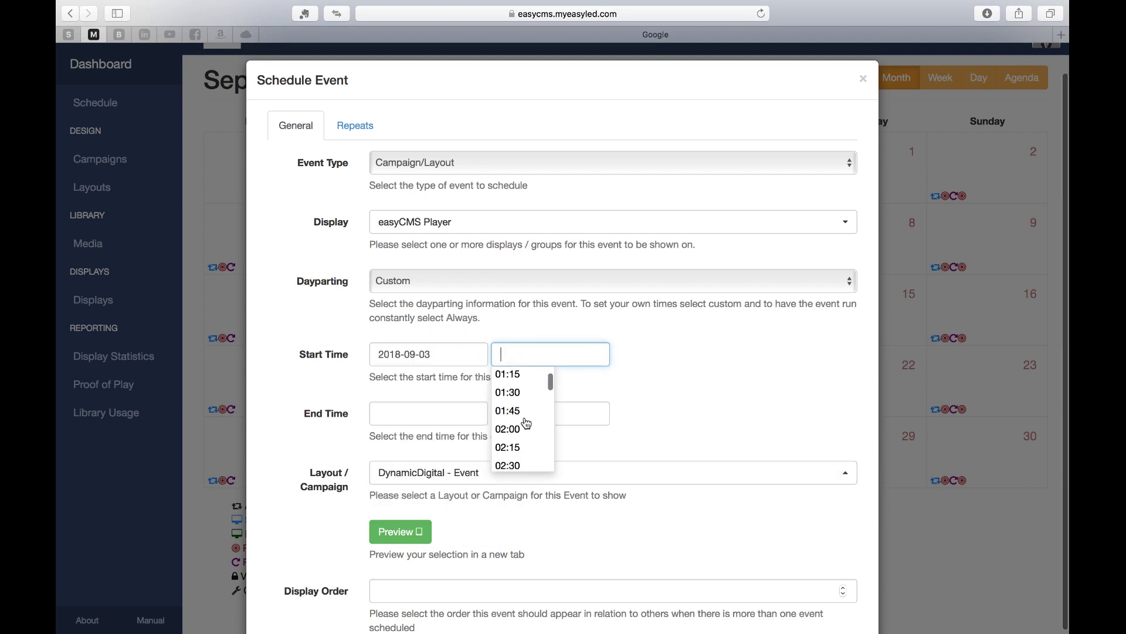
scroll(527, 424, "down", 5)
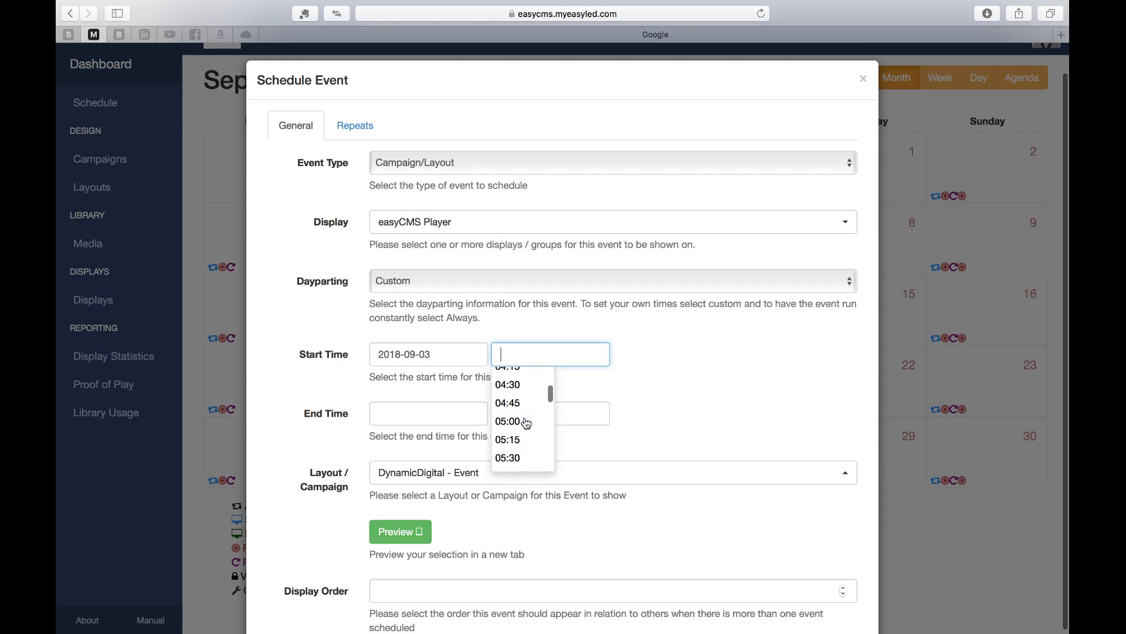
left_click(522, 421)
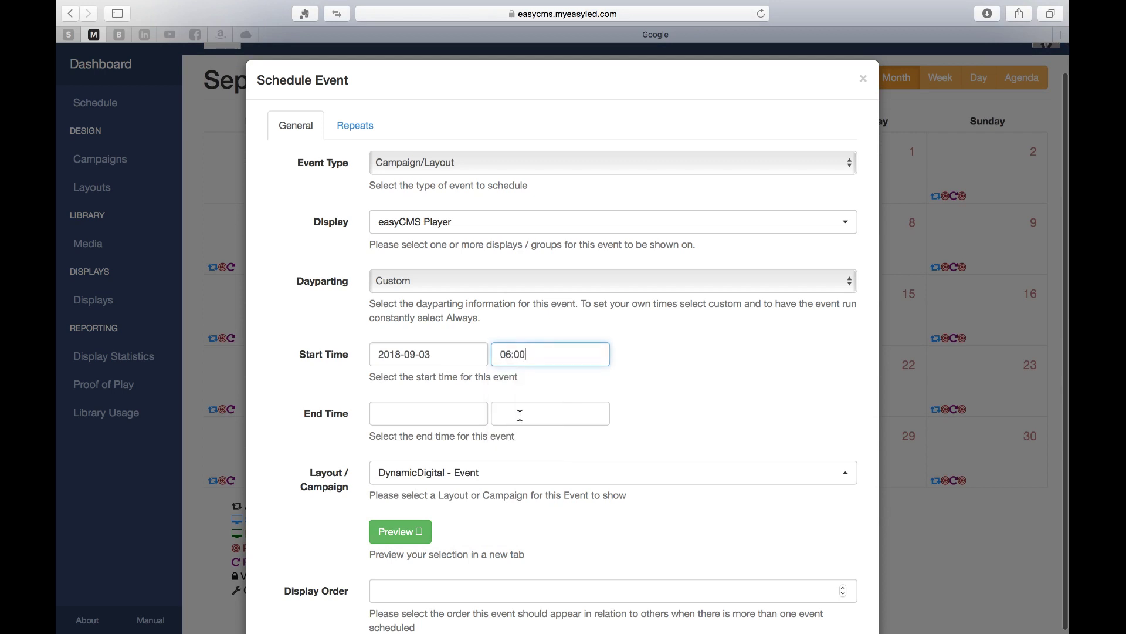
Set the new event's end time to 2018-09-14 at 23:00
left_click(446, 409)
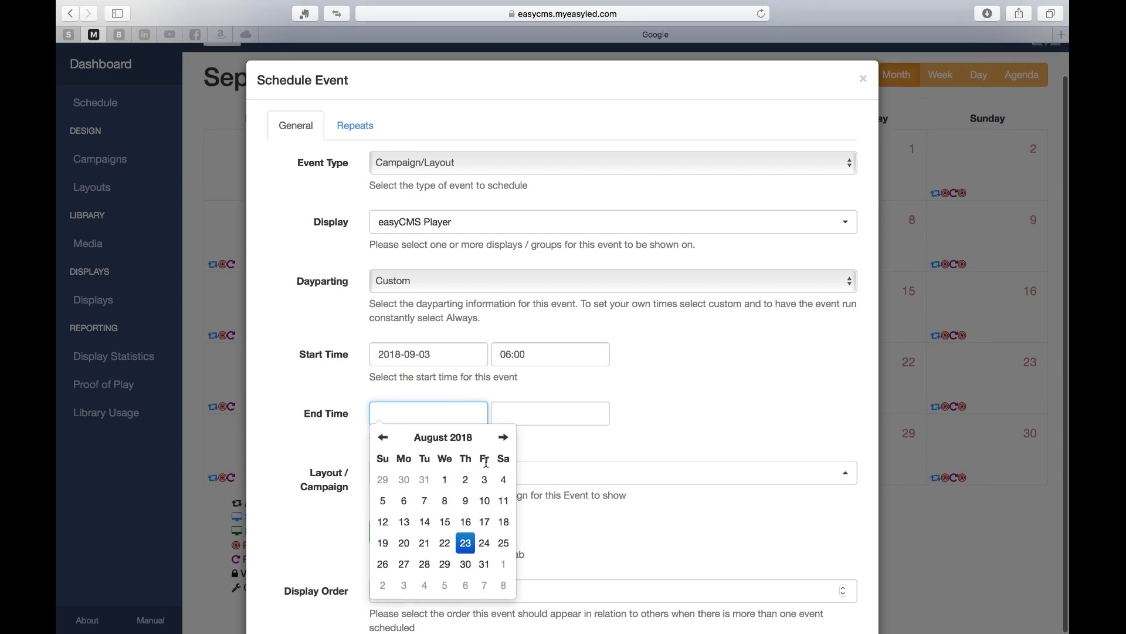
left_click(500, 441)
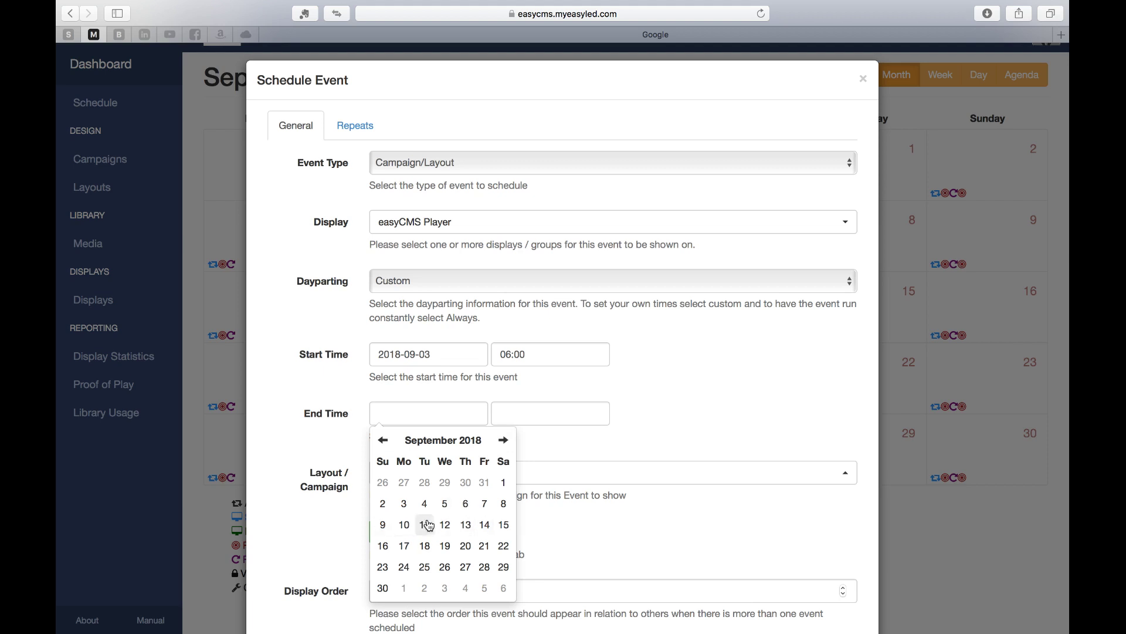
left_click(485, 524)
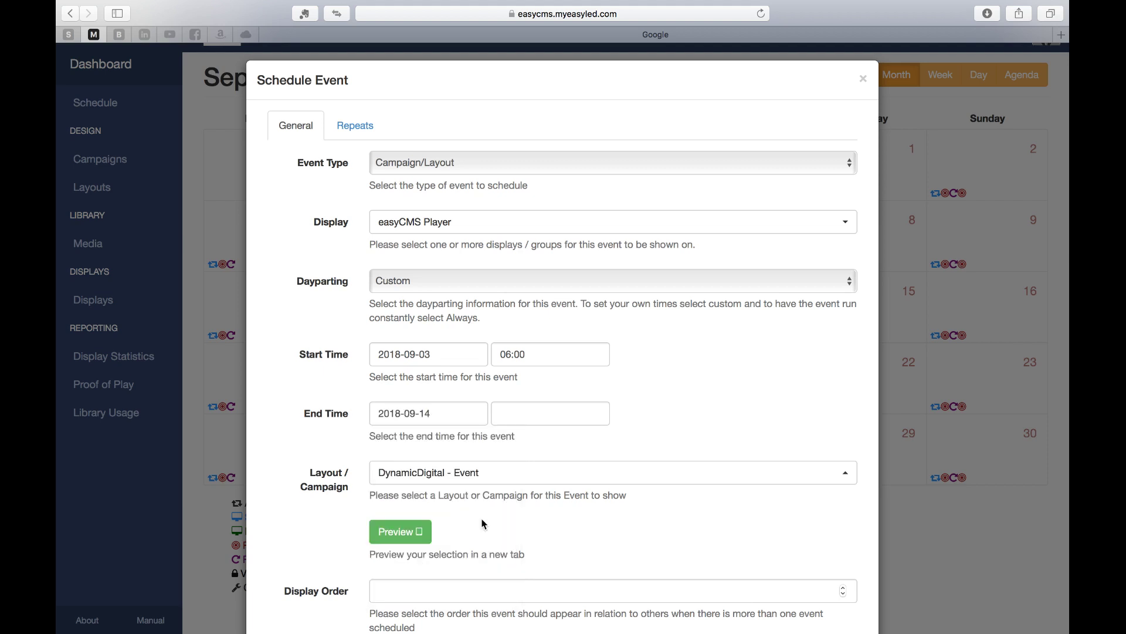
left_click(544, 420)
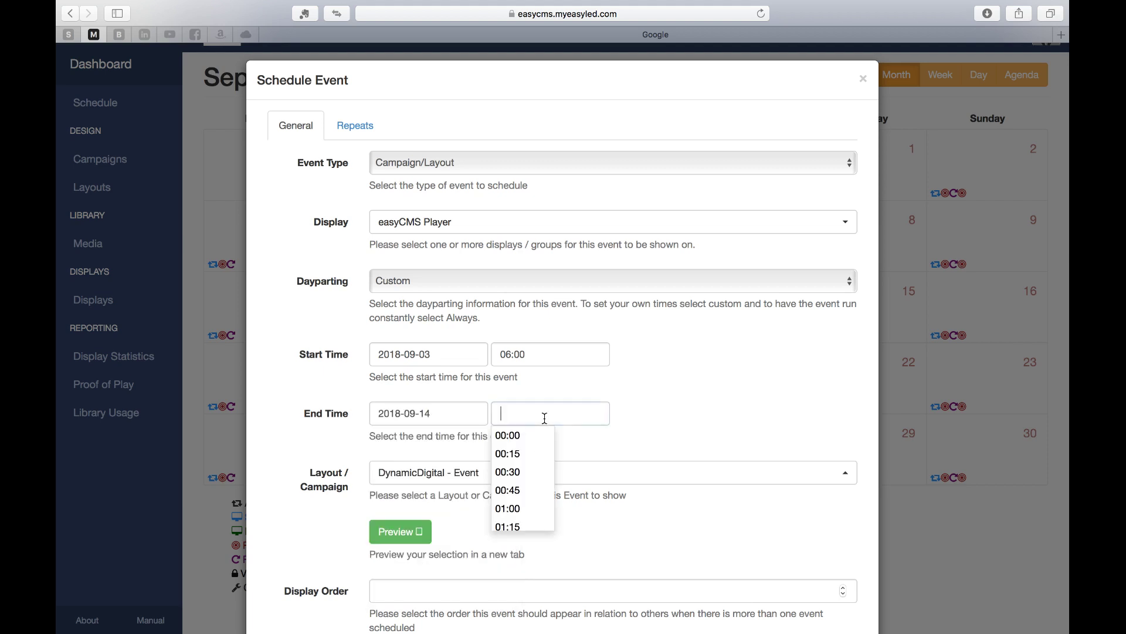
scroll(519, 517, "down", 10)
scroll(523, 516, "down", 3)
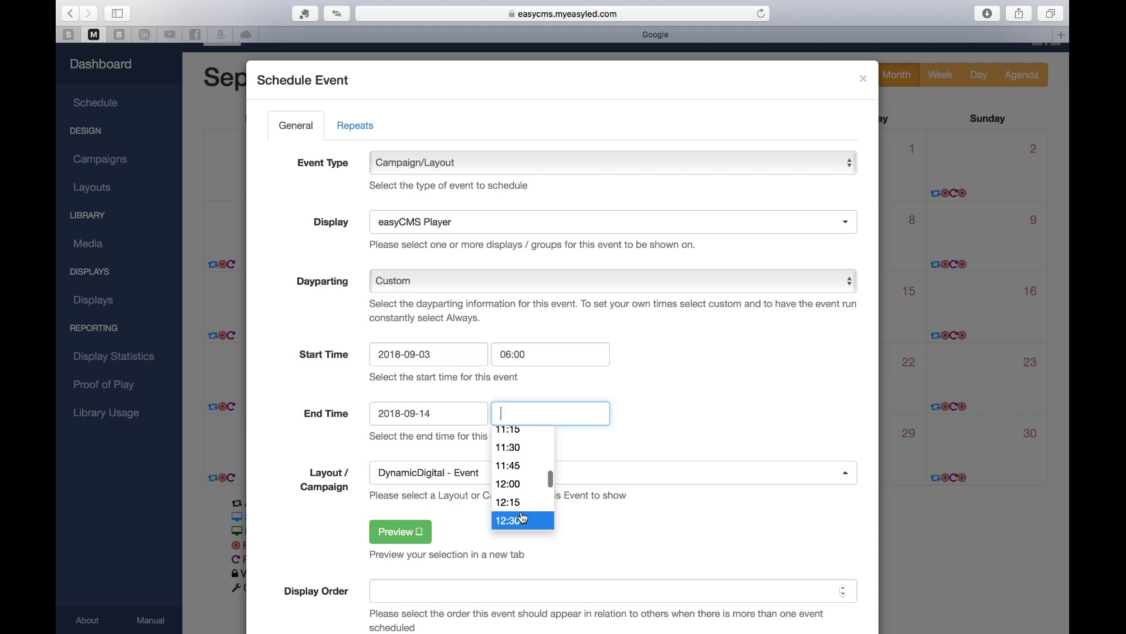
scroll(524, 509, "down", 4)
scroll(524, 508, "down", 8)
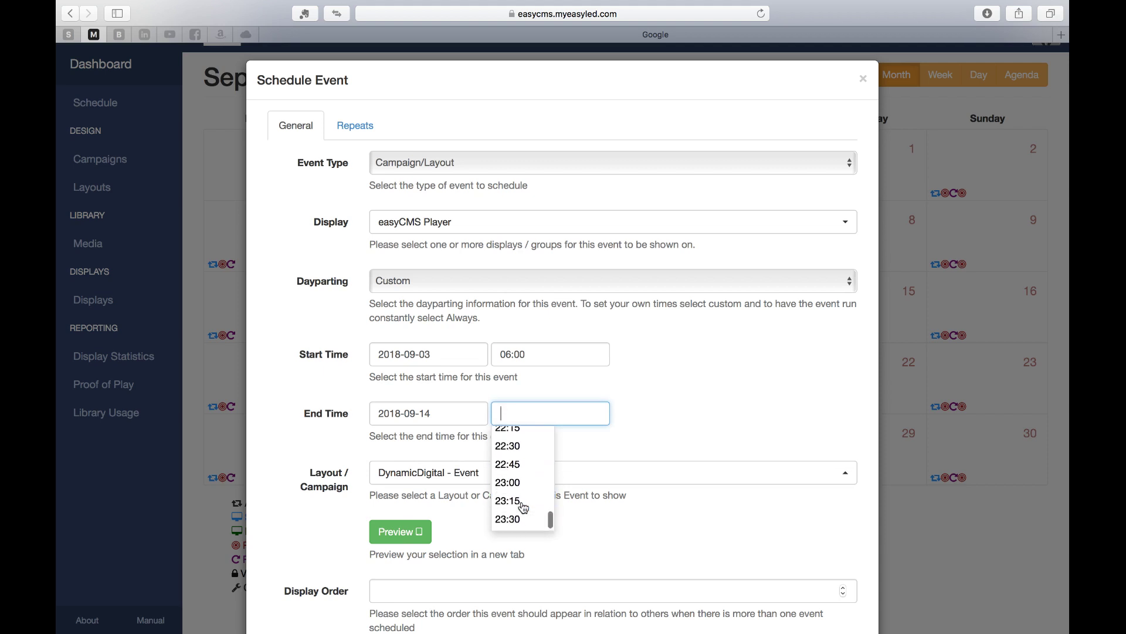
left_click(516, 487)
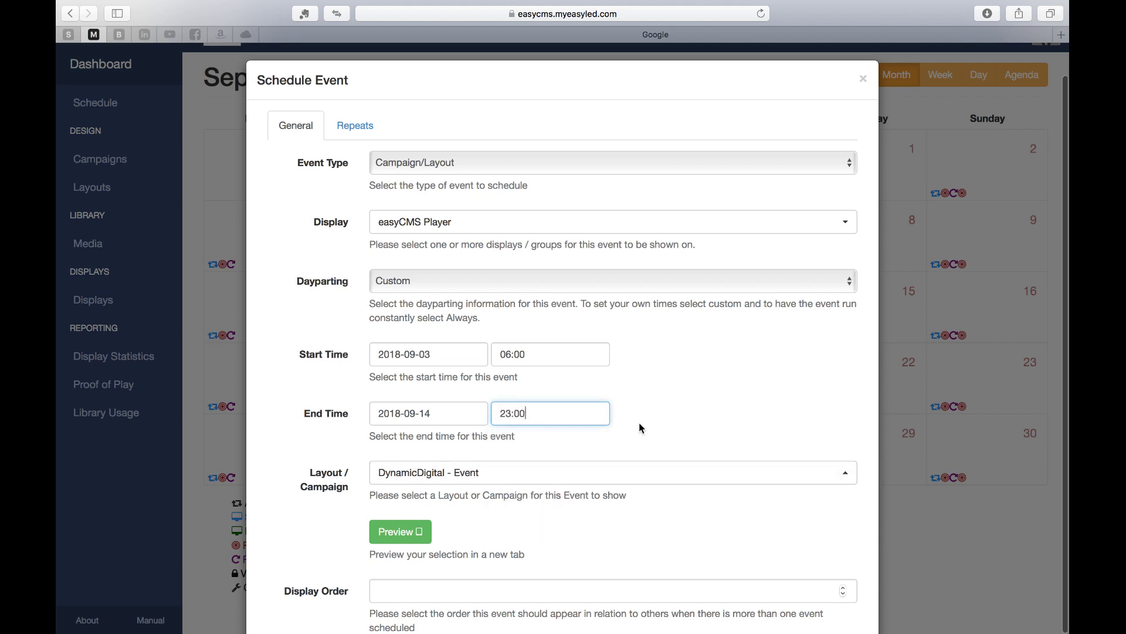
Keep DynamicDigital - Event as the layout and save the event with display order and priority left blank
scroll(566, 489, "down", 2)
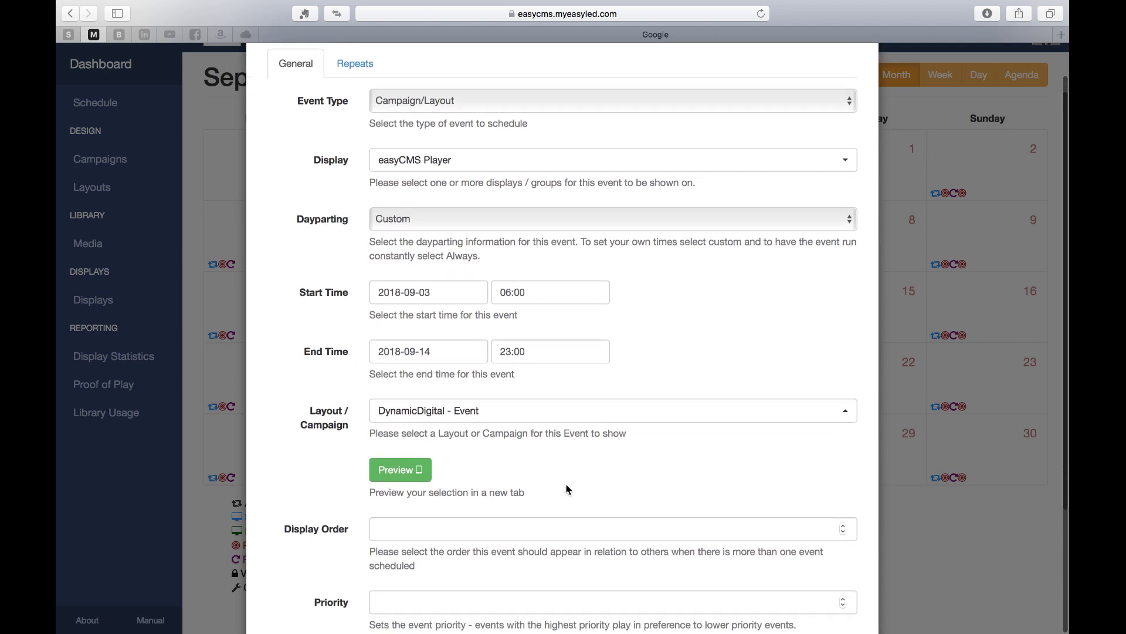
left_click(470, 414)
left_click(485, 557)
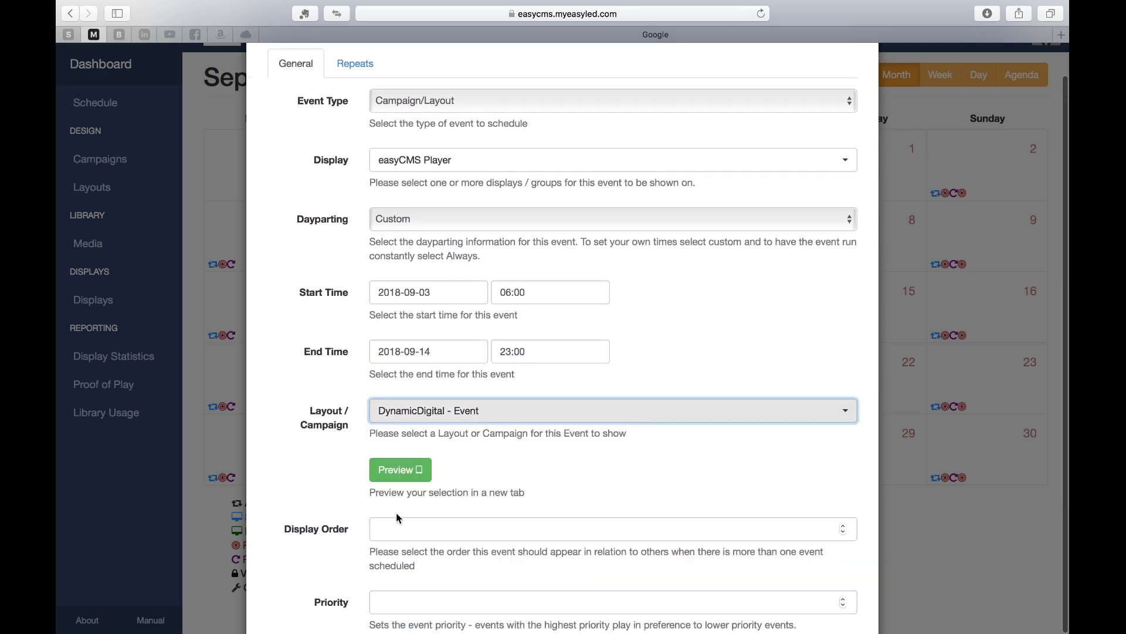
scroll(400, 515, "down", 3)
scroll(398, 518, "down", 2)
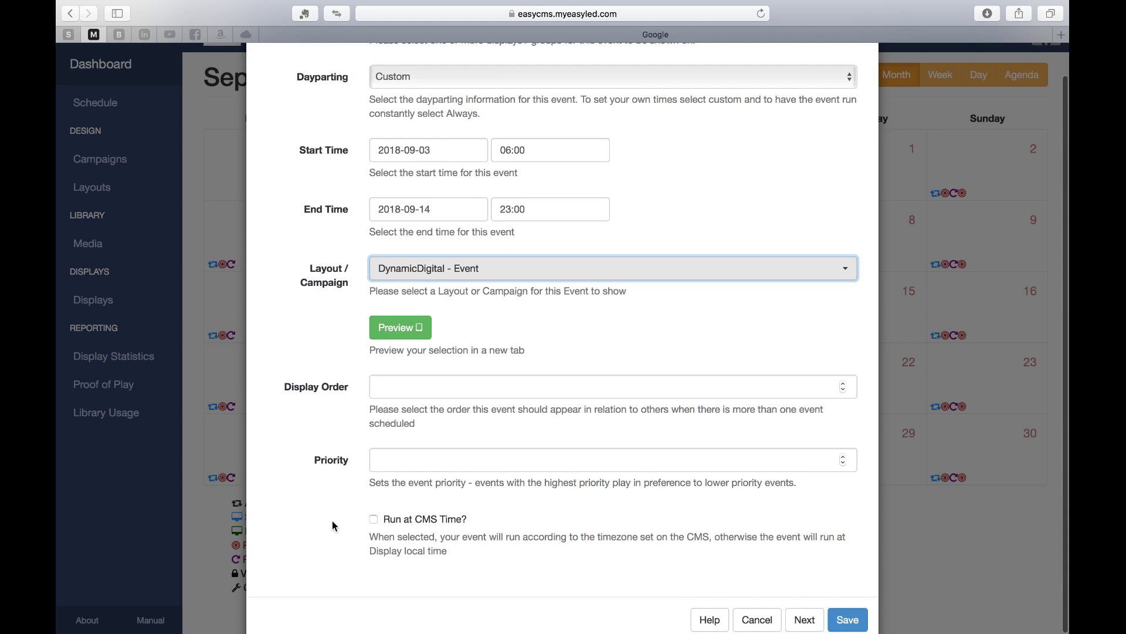
left_click(851, 617)
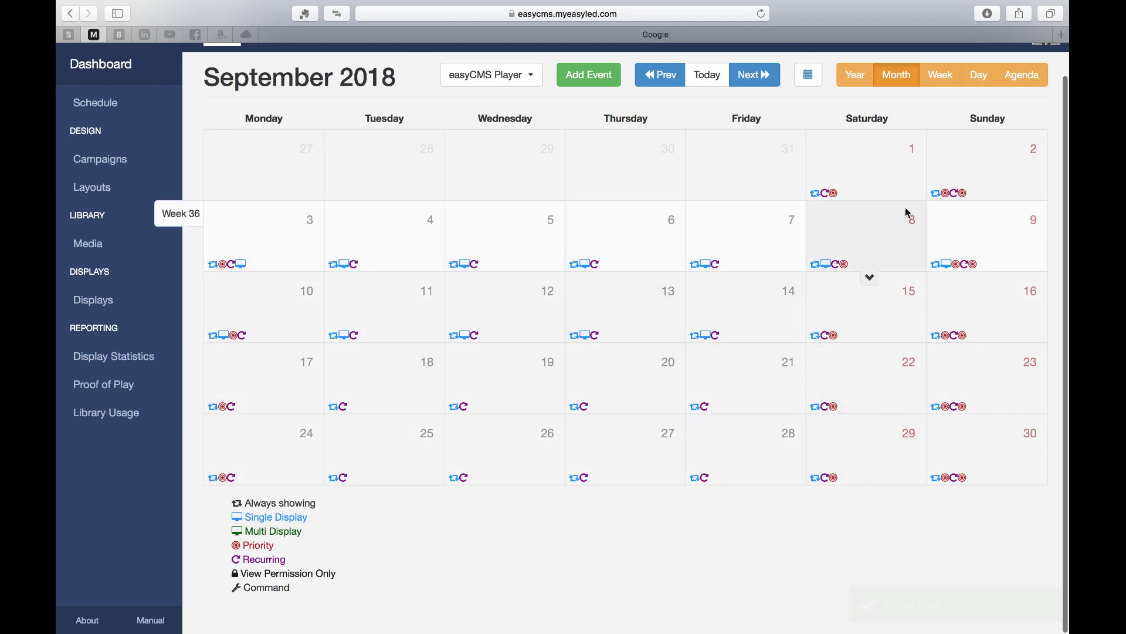
Examine the scheduled event icons on the days of the September 2018 calendar
mouse_move(824, 268)
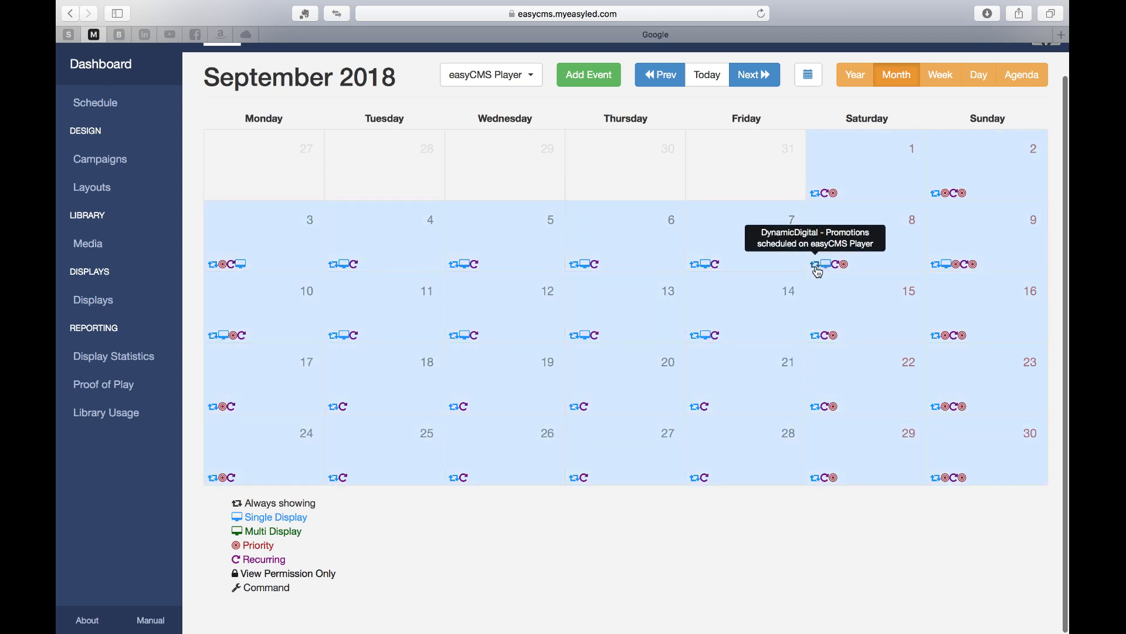
scroll(820, 270, "up", 5)
scroll(820, 270, "up", 5)
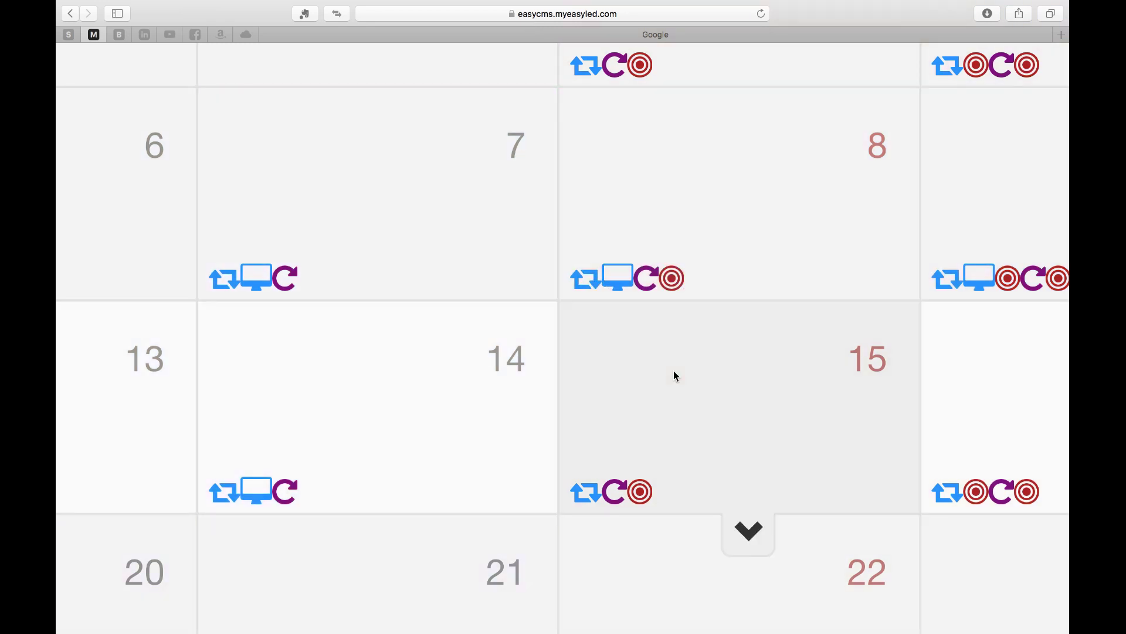
scroll(673, 371, "down", 5)
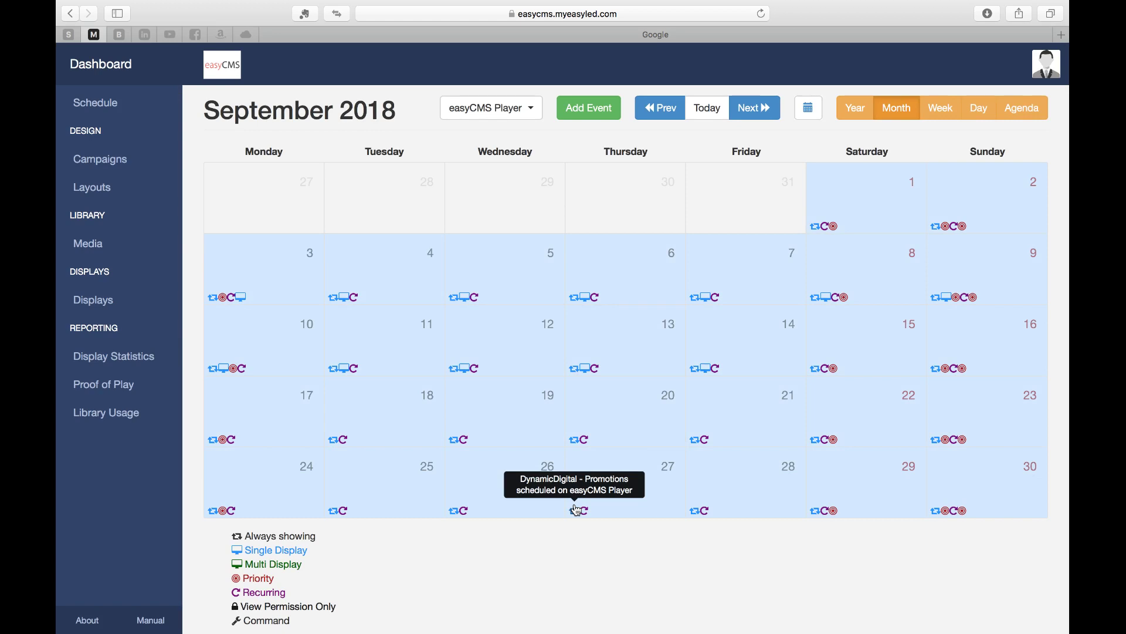
Review the calendar's icon legend, highlighting the Always showing, Single Display and Multi Display entries
scroll(577, 509, "down", 1)
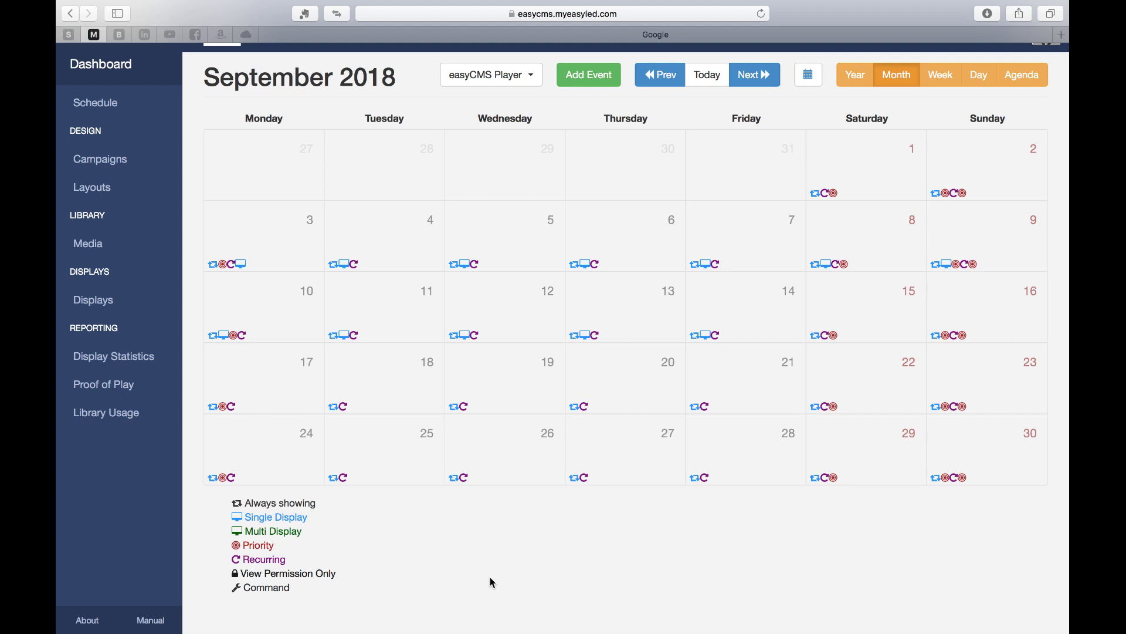
scroll(384, 561, "up", 5)
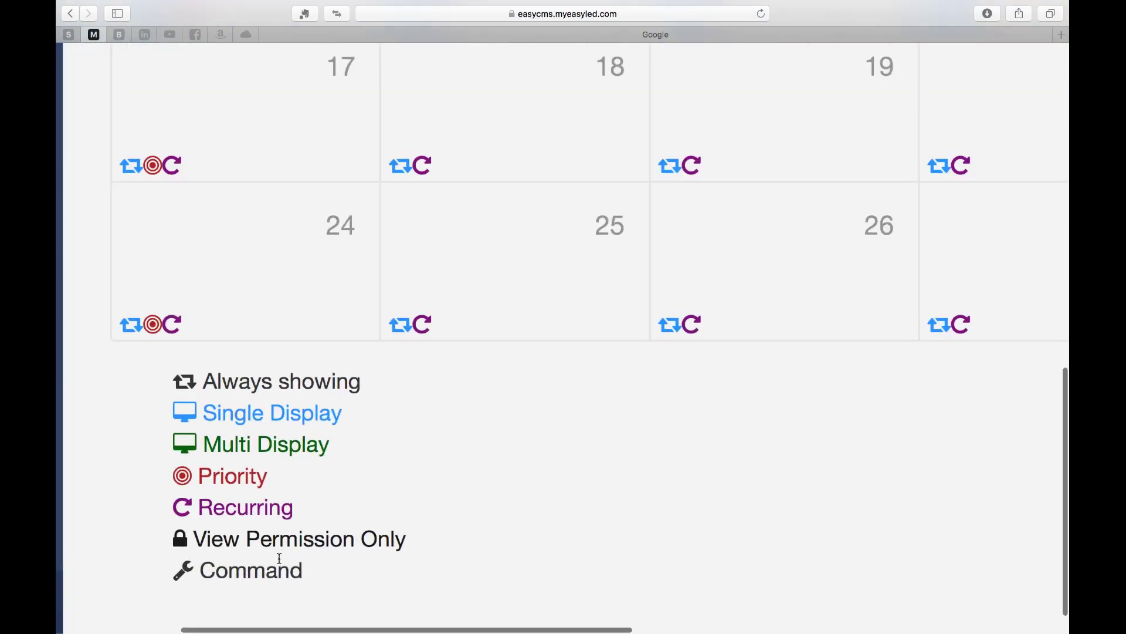
triple_click(222, 370)
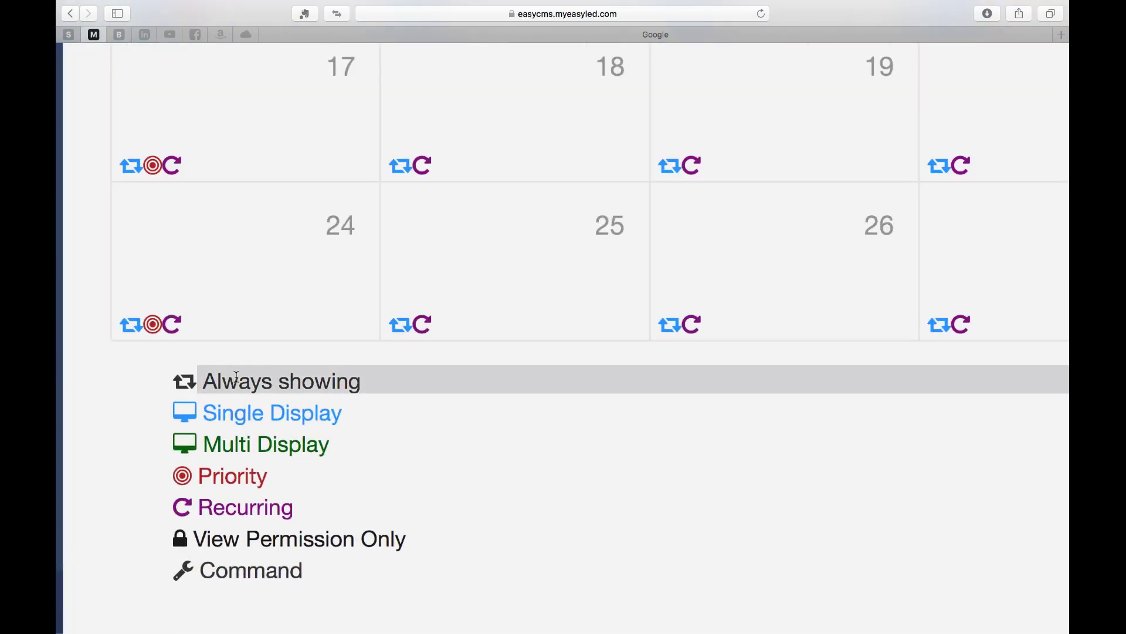
left_click_drag(208, 380, 369, 382)
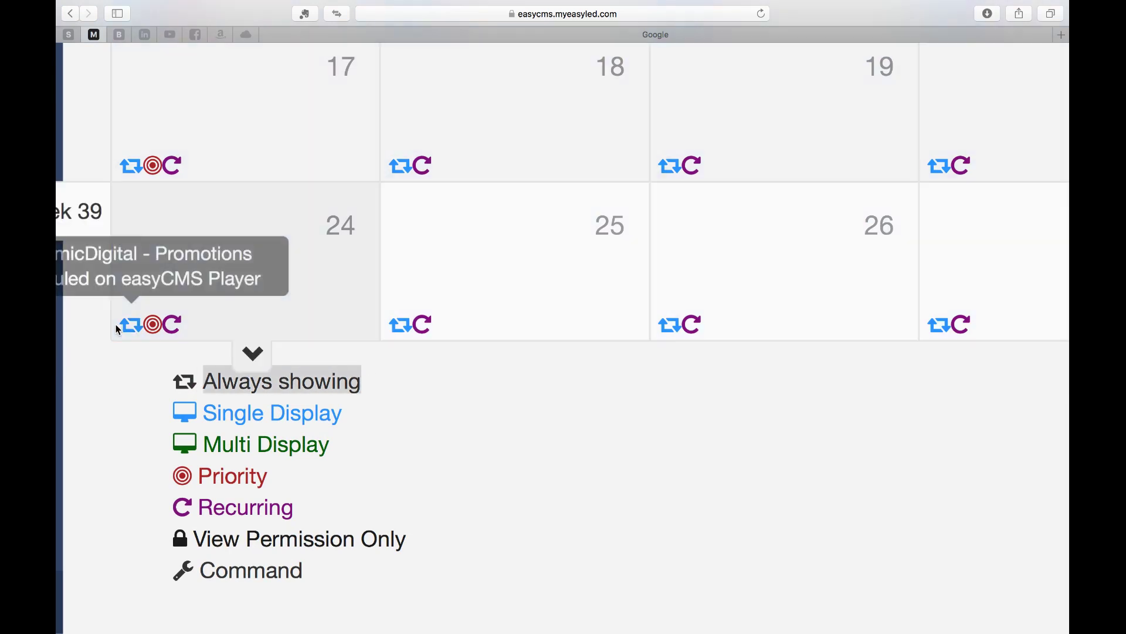
left_click(232, 408)
triple_click(232, 408)
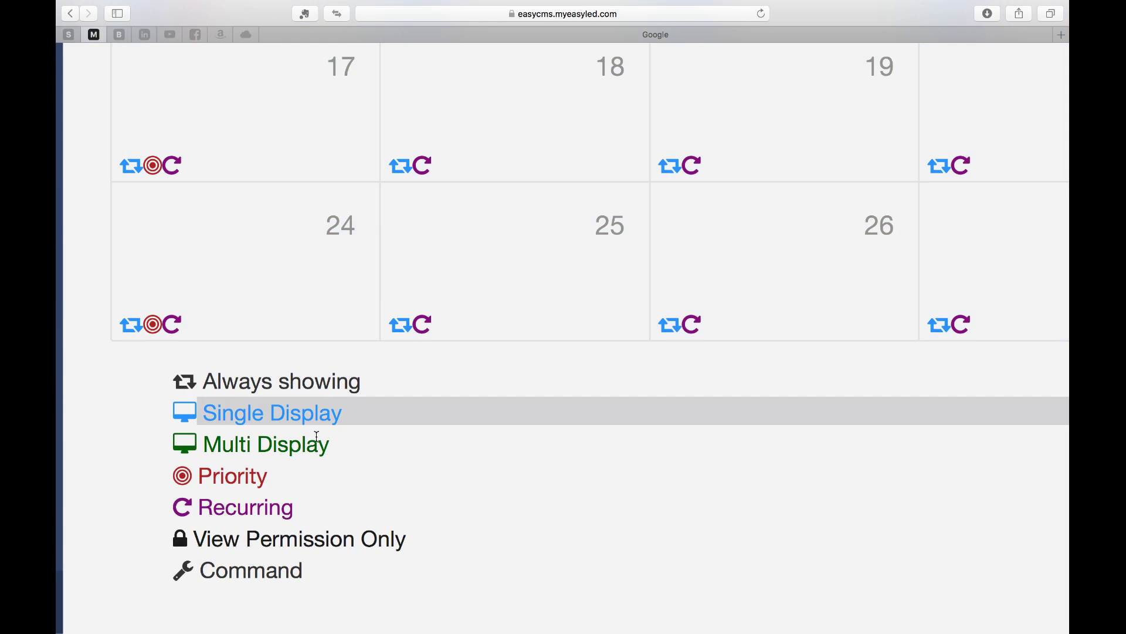
triple_click(287, 440)
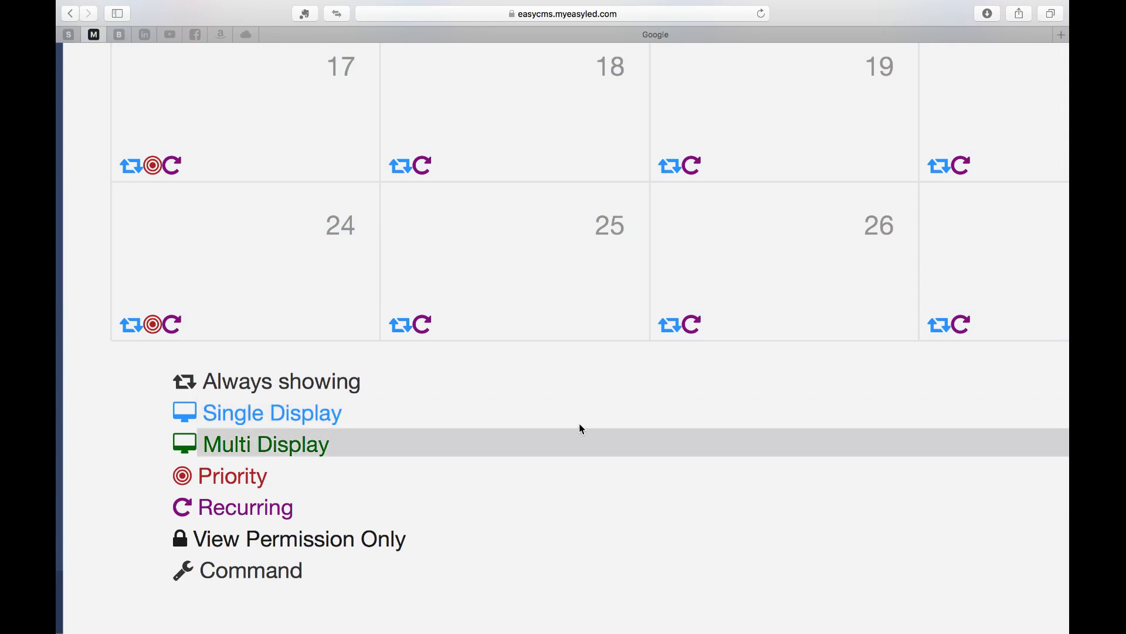